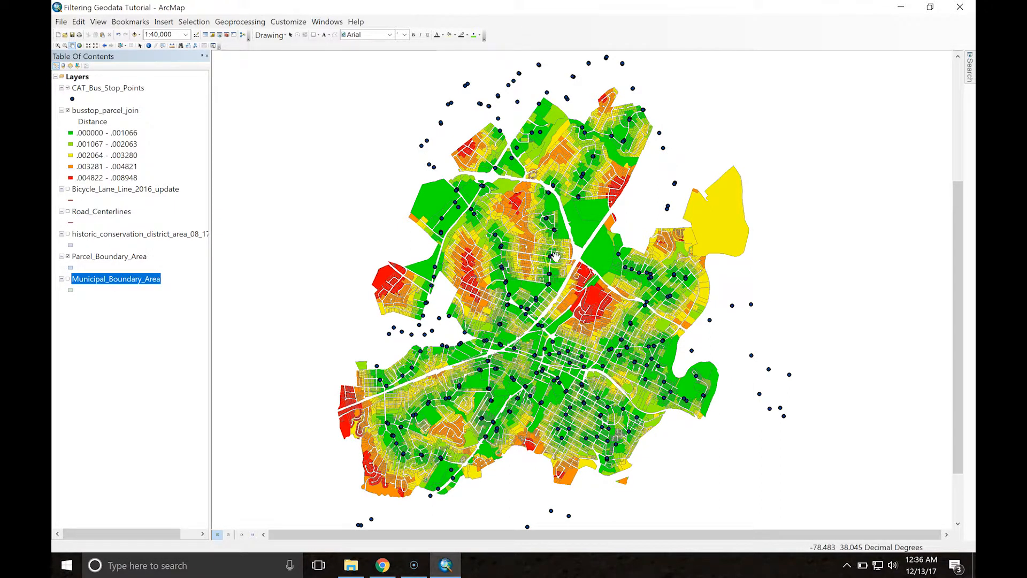
{"action": "left_click", "coordinate": [528, 309]}
{"action": "left_click", "coordinate": [553, 196]}
{"action": "left_click", "coordinate": [546, 286]}
{"action": "left_click", "coordinate": [623, 347]}
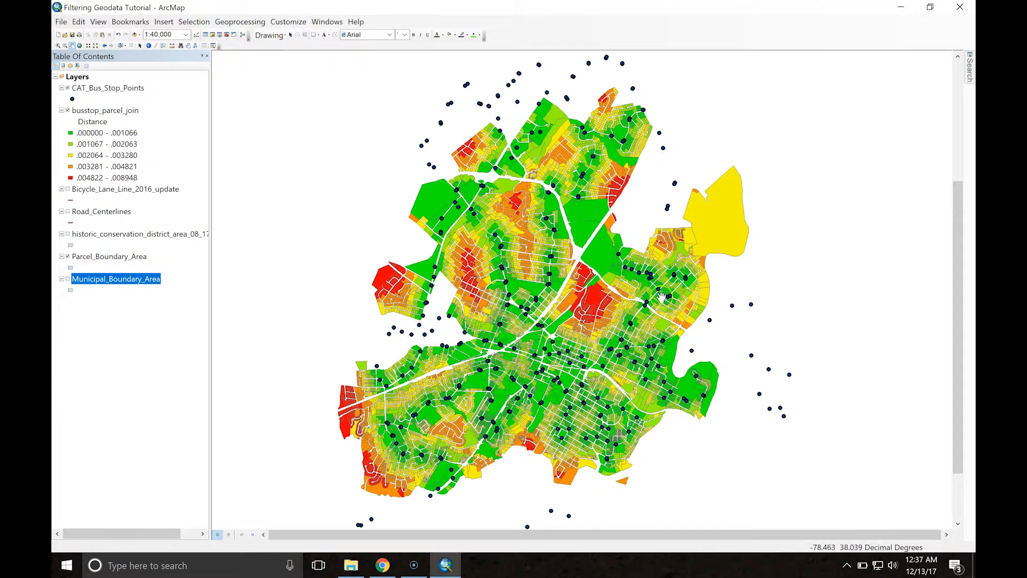
{"action": "left_click", "coordinate": [565, 189]}
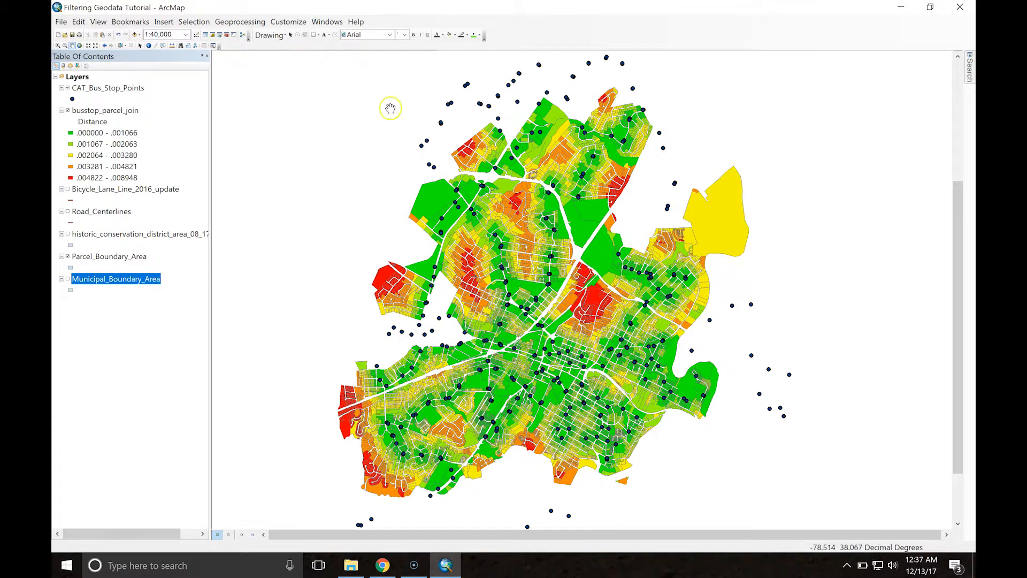
Step: Open the Style Manager and look through the Scale Bars category of ESRI.style
{"action": "left_click", "coordinate": [289, 24]}
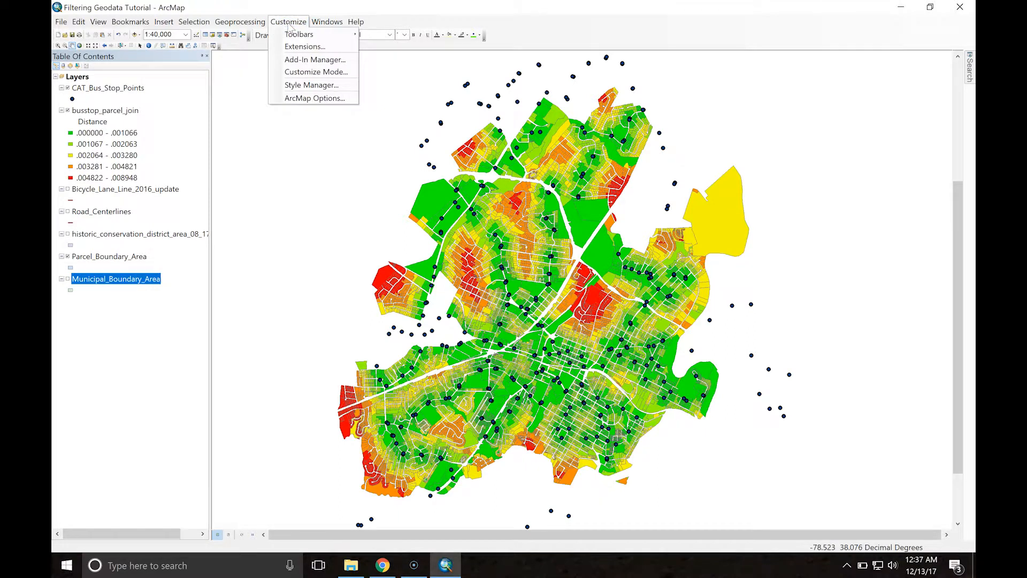
{"action": "left_click", "coordinate": [308, 87]}
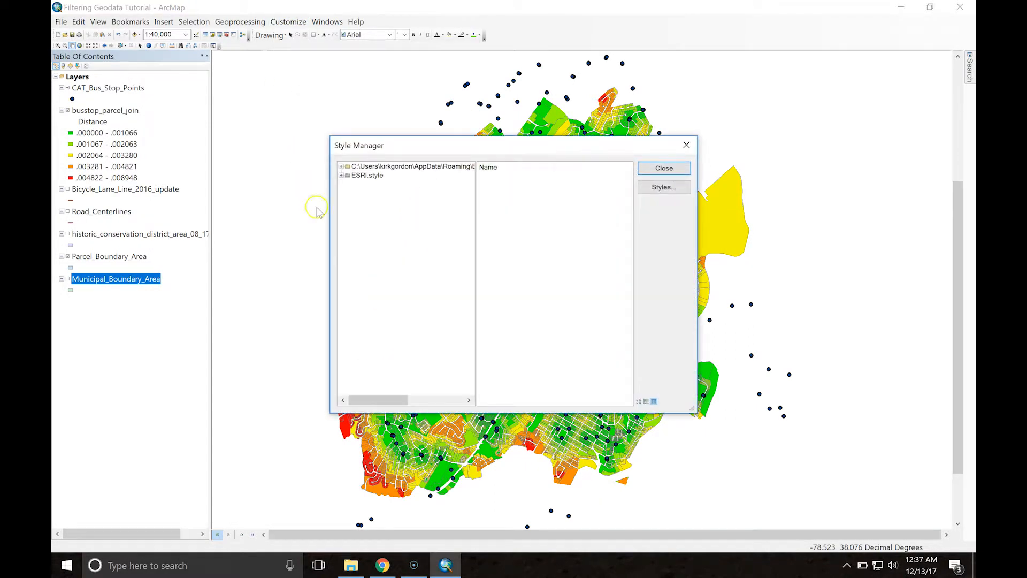
{"action": "left_click", "coordinate": [367, 176]}
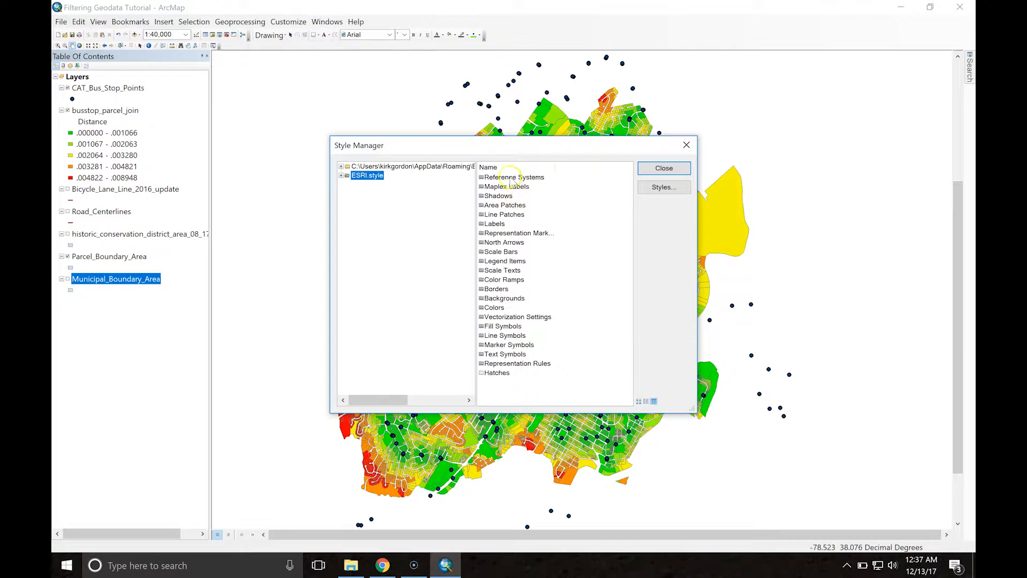
{"action": "left_click", "coordinate": [495, 251]}
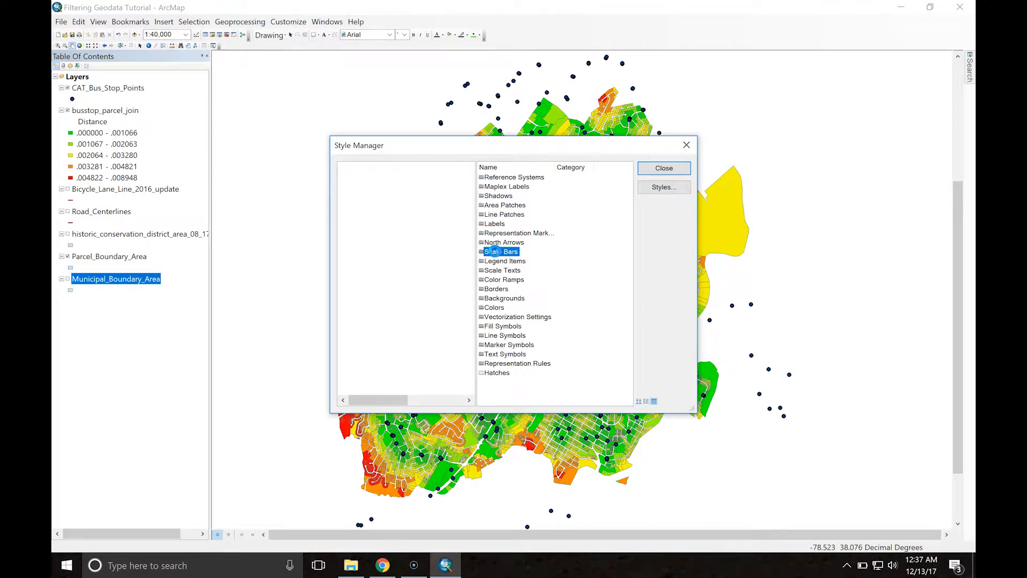
{"action": "double_click", "coordinate": [495, 251]}
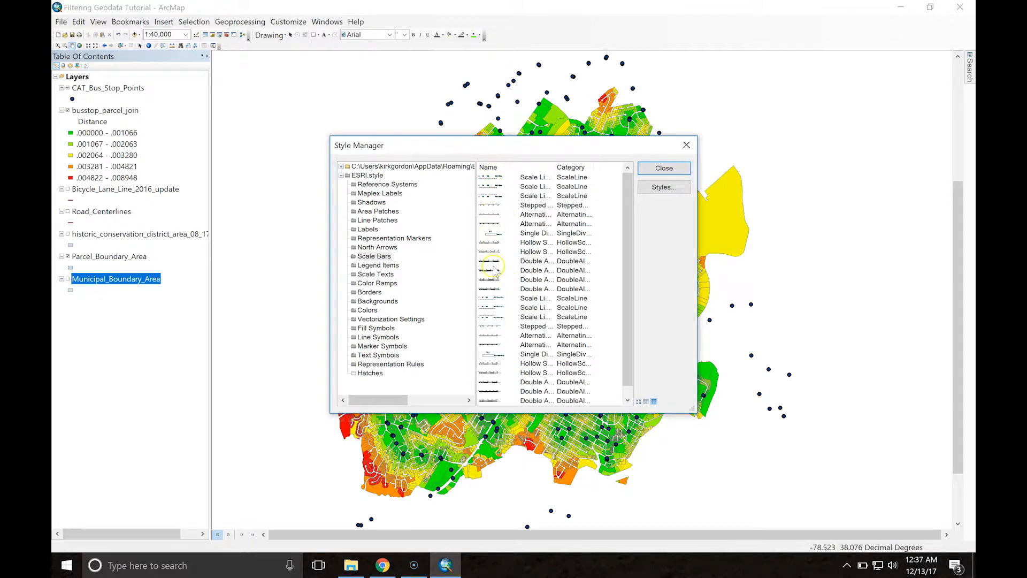
{"action": "left_click", "coordinate": [341, 176]}
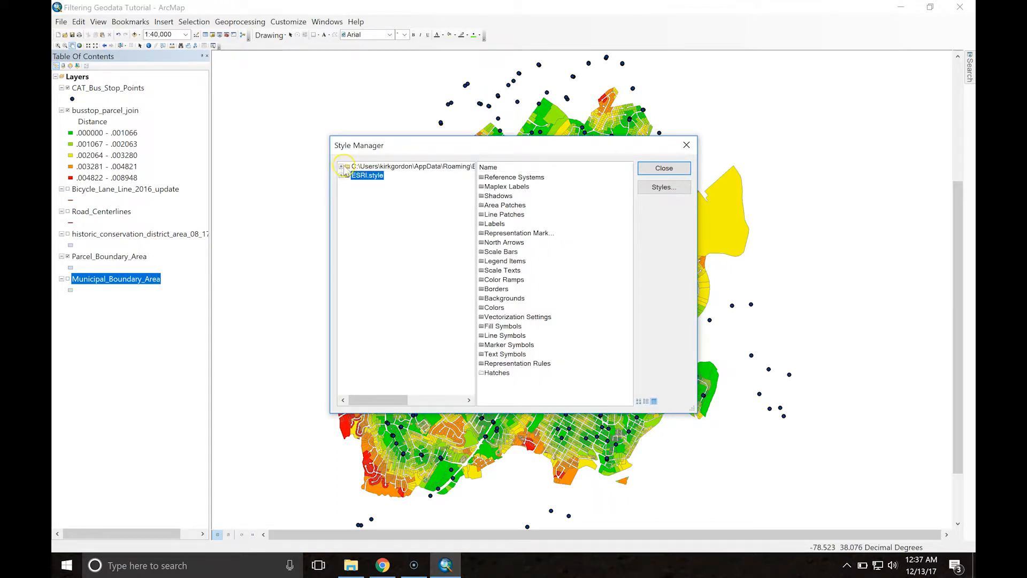
Step: Start a new algorithmic color ramp in the Color Ramps category of the personal style file
{"action": "left_click", "coordinate": [341, 166]}
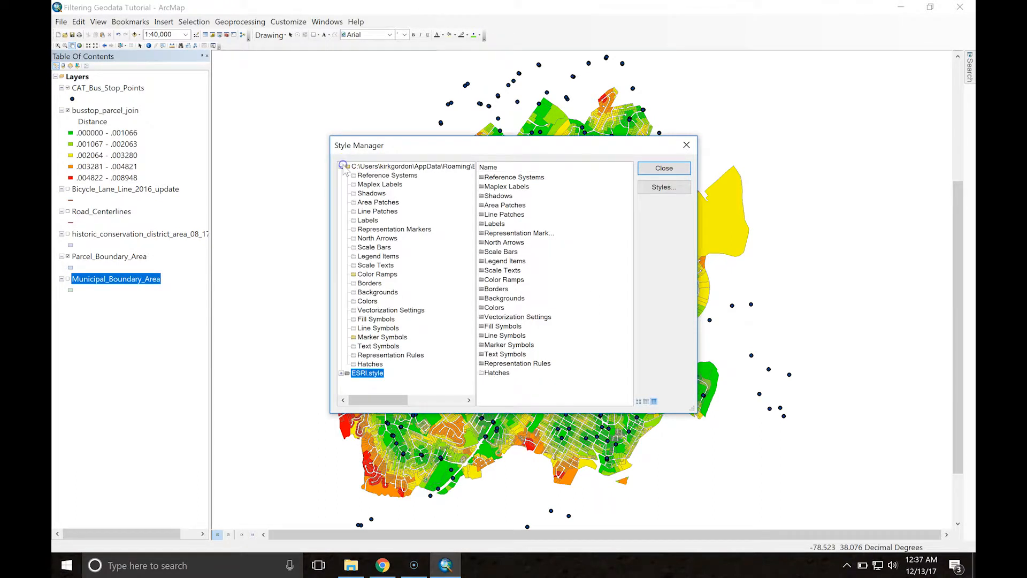
{"action": "left_click", "coordinate": [385, 166]}
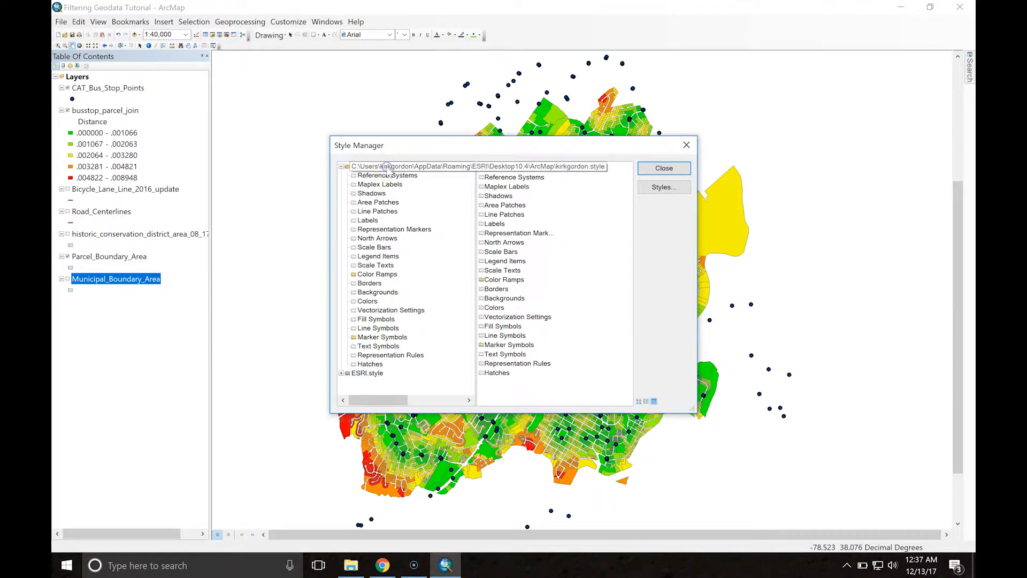
{"action": "left_click", "coordinate": [378, 275]}
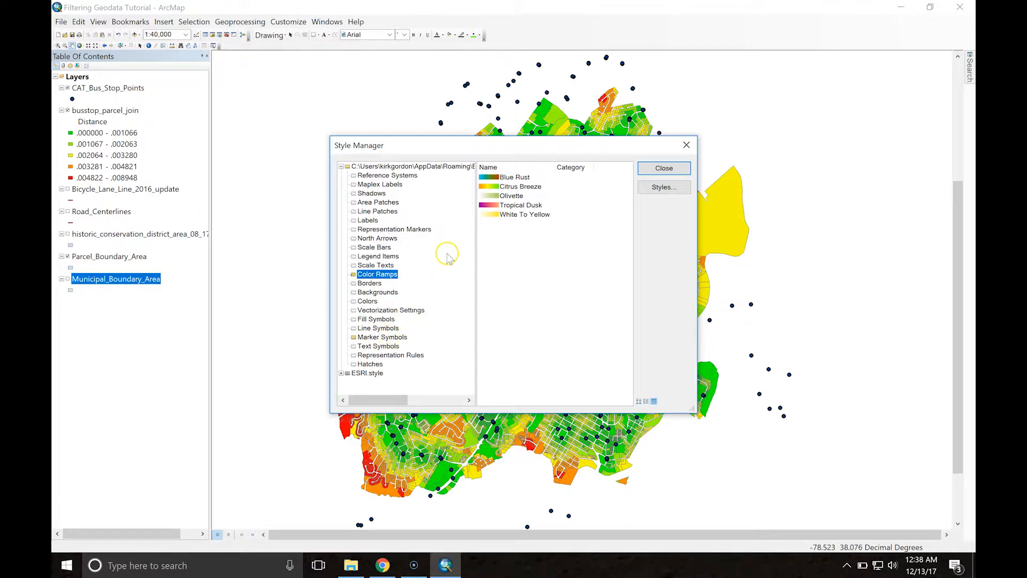
{"action": "right_click", "coordinate": [505, 238]}
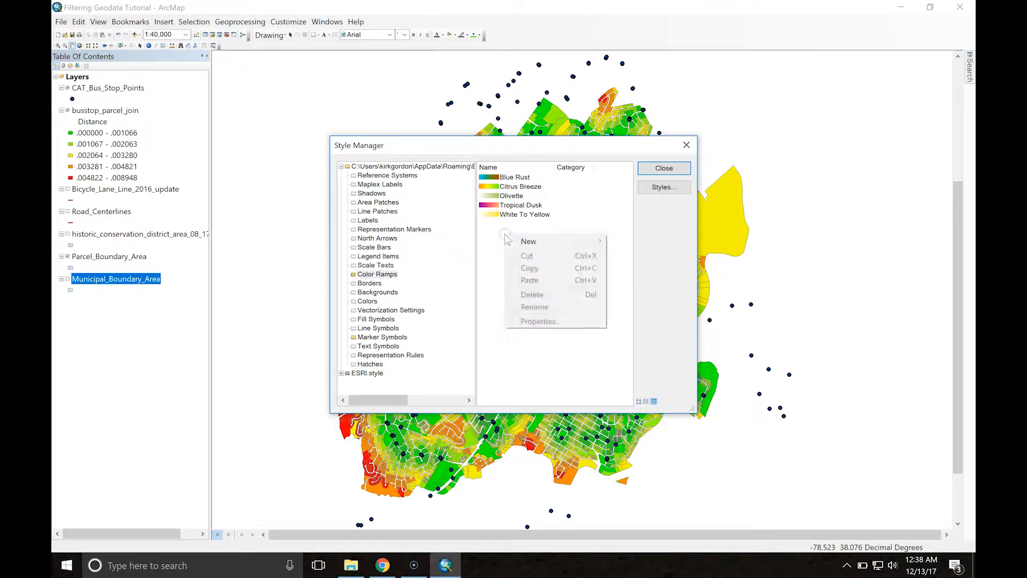
{"action": "mouse_move", "coordinate": [530, 241]}
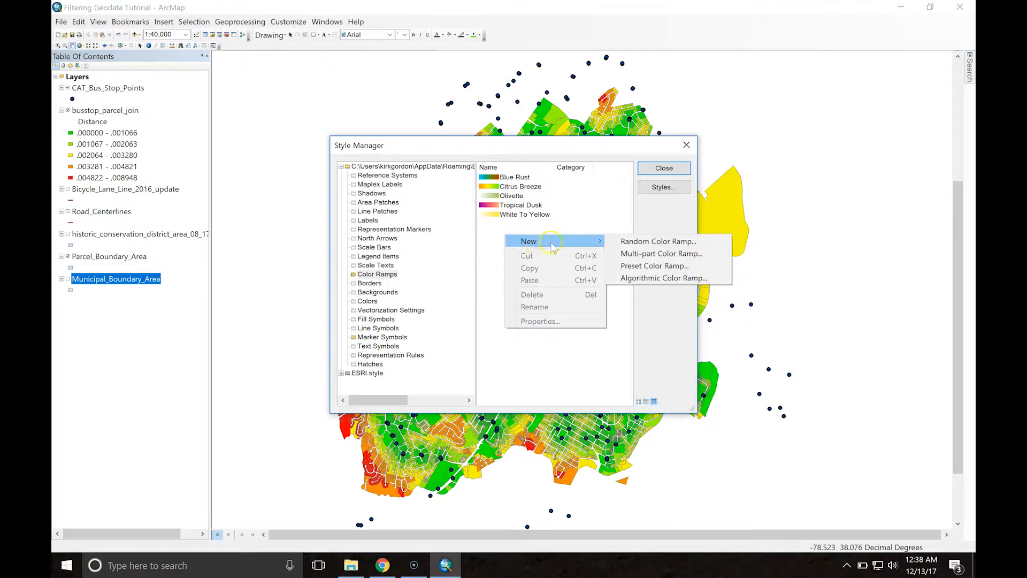
{"action": "left_click", "coordinate": [643, 278]}
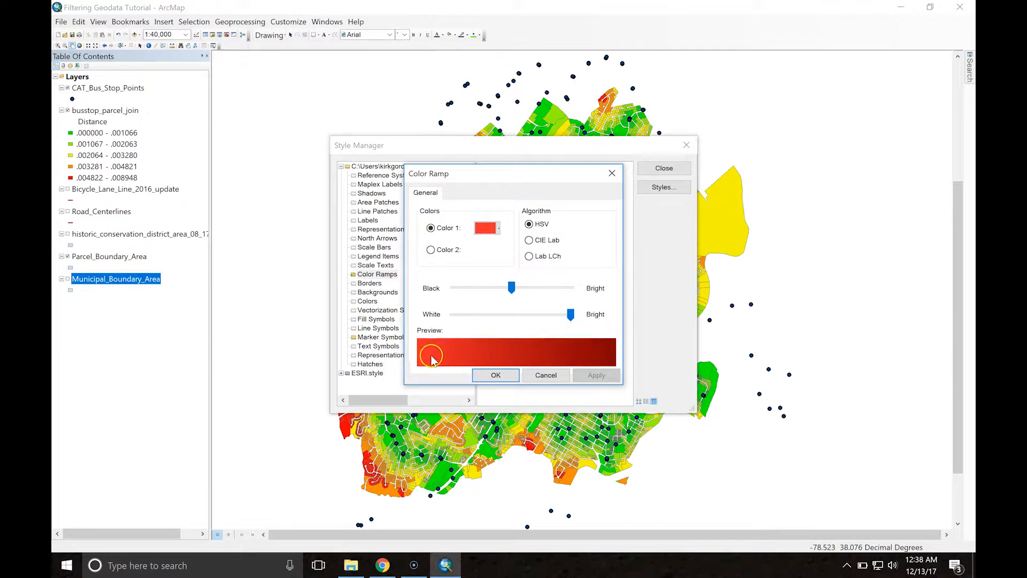
Step: Try the CIE Lab and Lab LCh algorithms for the color ramp and return to HSV
{"action": "left_click", "coordinate": [529, 240]}
{"action": "left_click", "coordinate": [529, 256]}
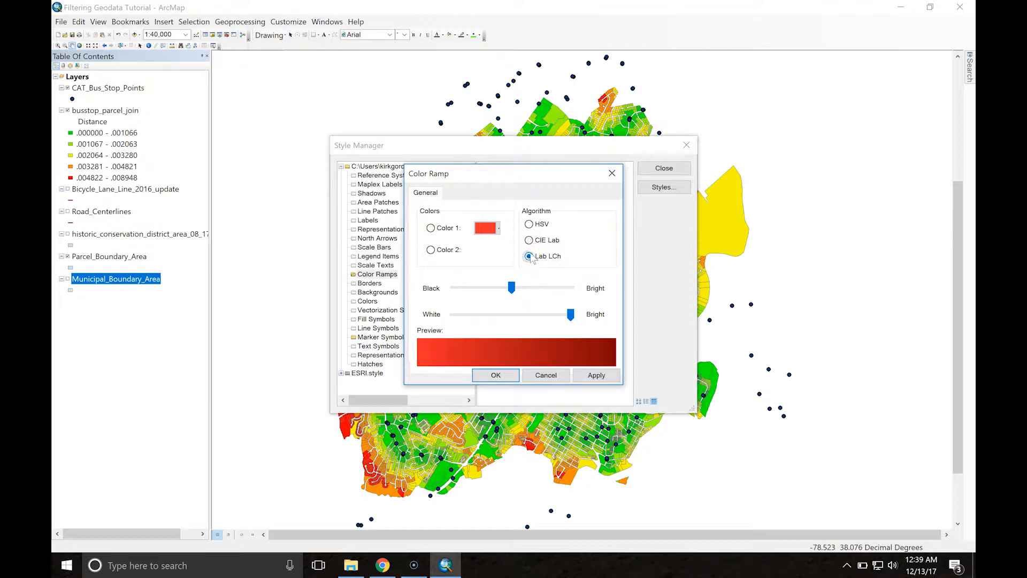
{"action": "left_click", "coordinate": [529, 224]}
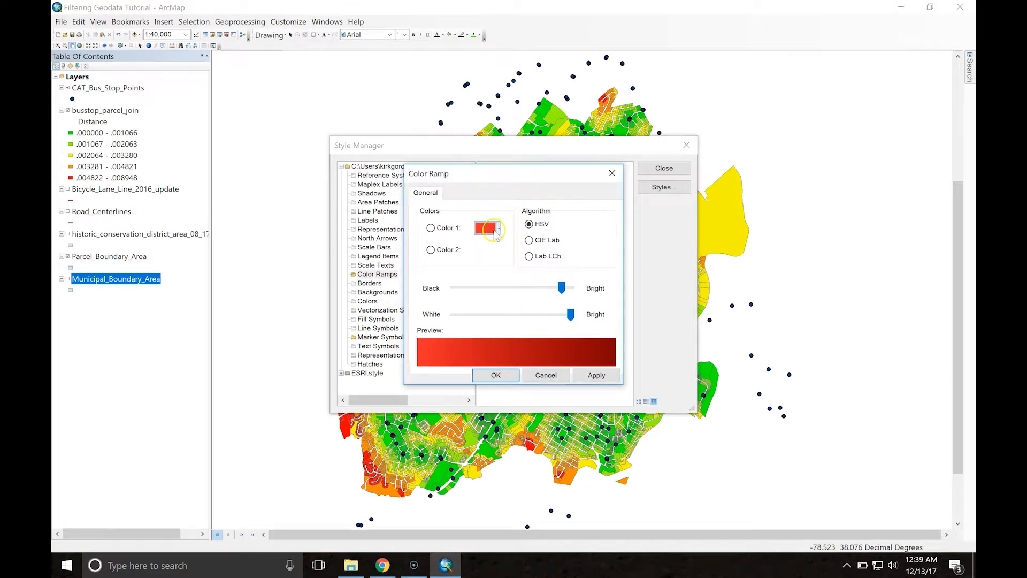
Step: Set the ramp's Color 1 to a custom light blue with RGB values 196, 241, 255
{"action": "left_click", "coordinate": [432, 228]}
{"action": "left_click", "coordinate": [488, 229]}
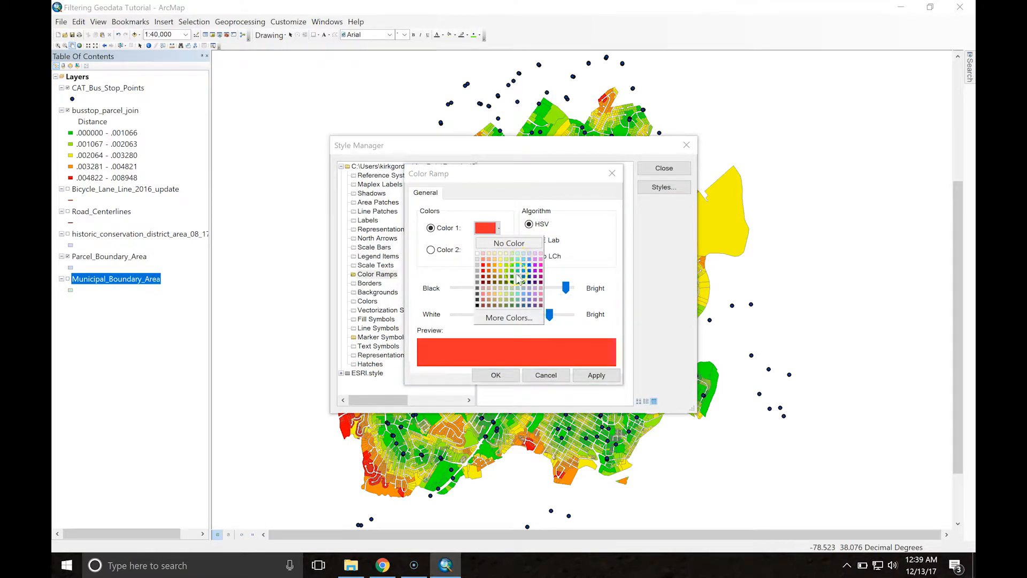
{"action": "left_click", "coordinate": [507, 318]}
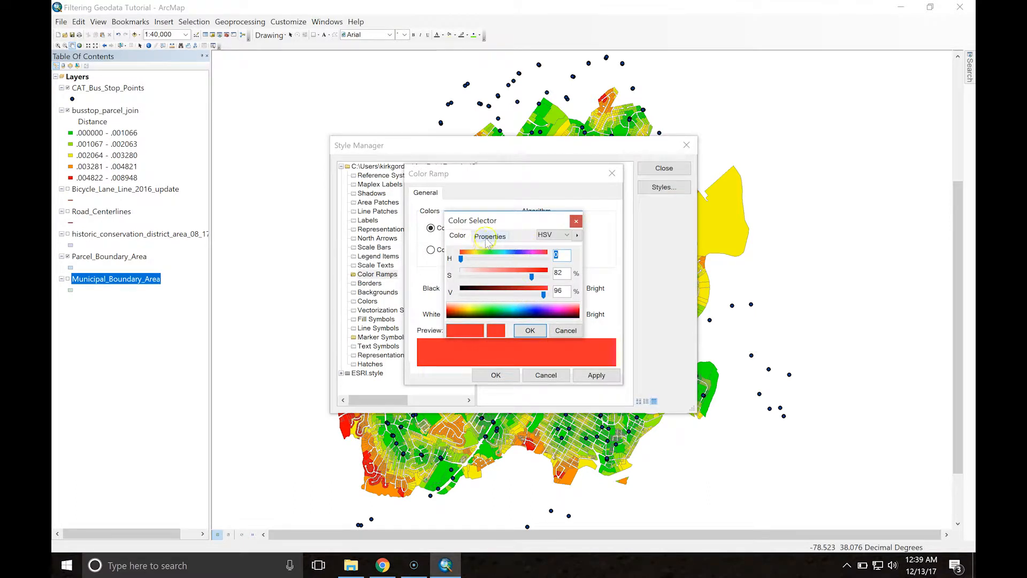
{"action": "left_click", "coordinate": [556, 237]}
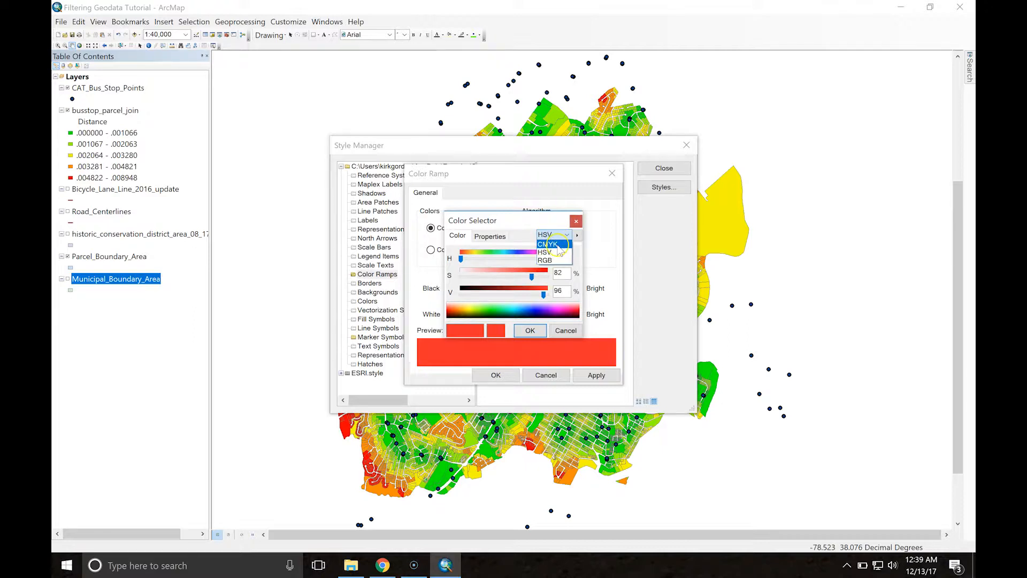
{"action": "left_click", "coordinate": [548, 260]}
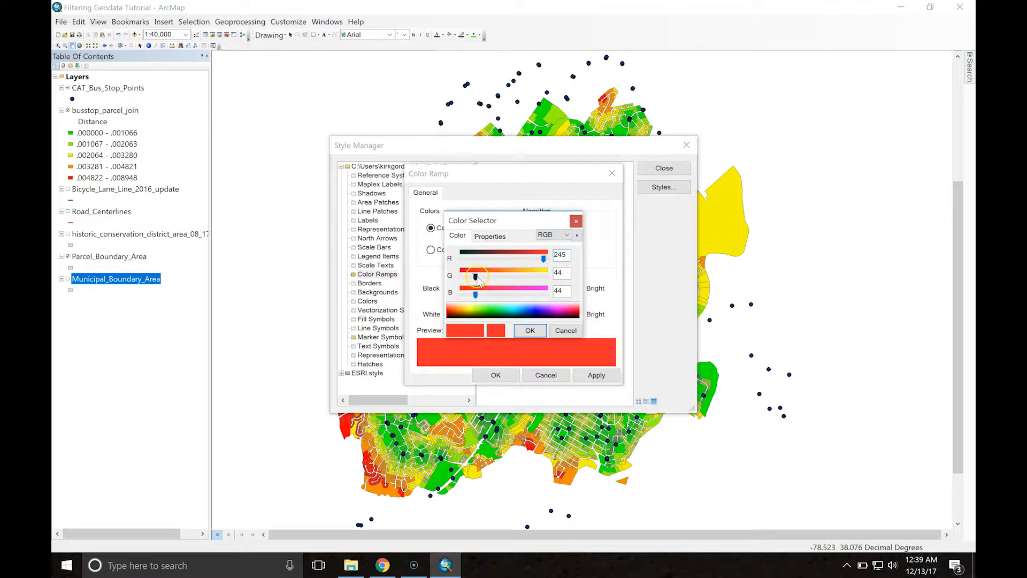
{"action": "left_click_drag", "start_coordinate": [480, 276], "coordinate": [524, 274]}
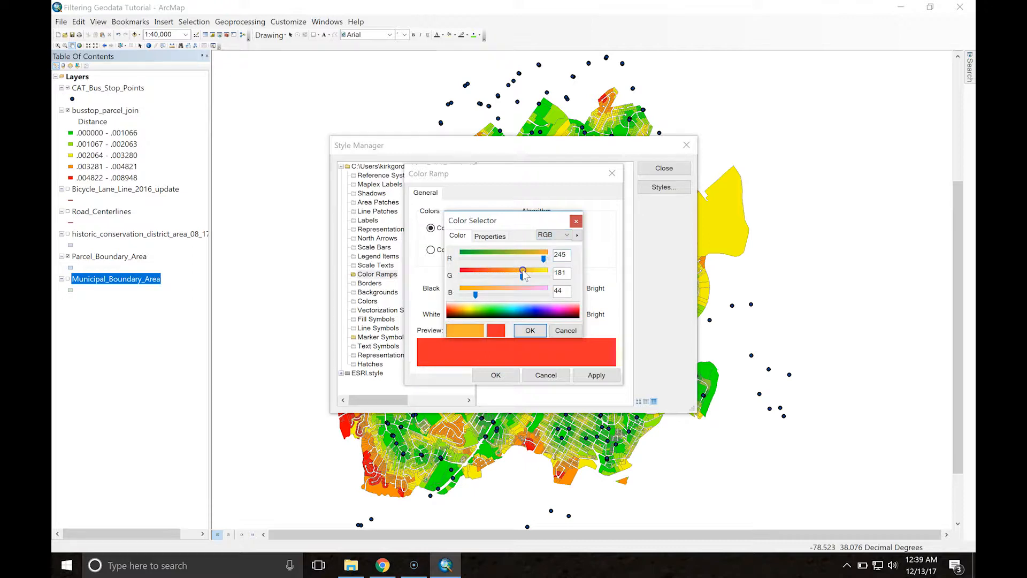
{"action": "left_click", "coordinate": [517, 308]}
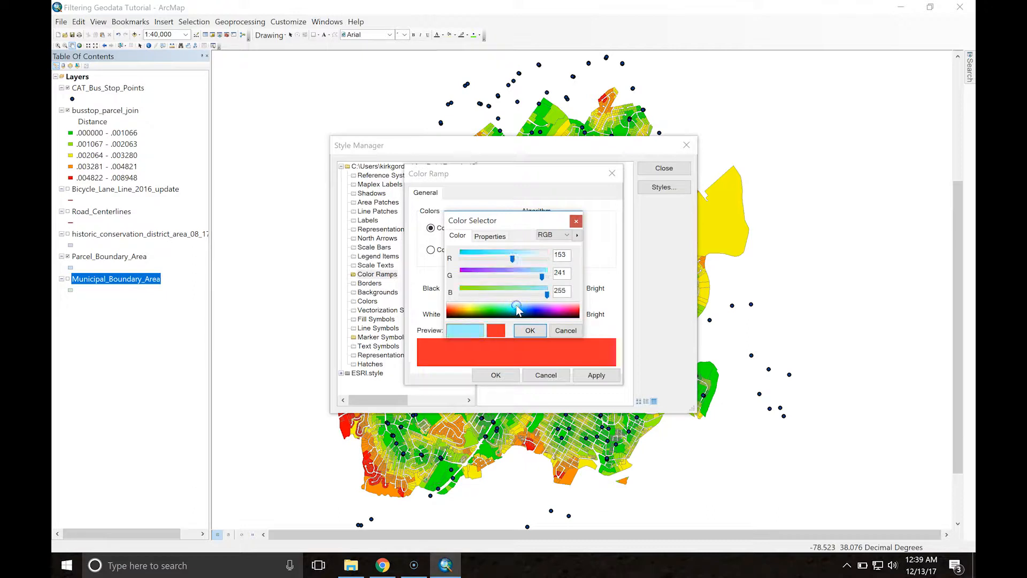
{"action": "left_click", "coordinate": [528, 253]}
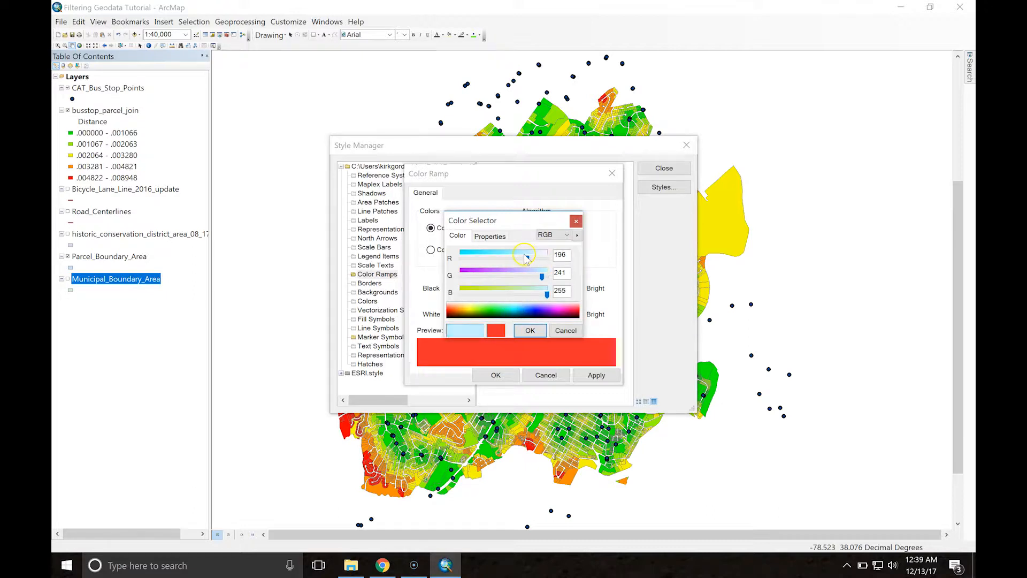
{"action": "left_click", "coordinate": [529, 330]}
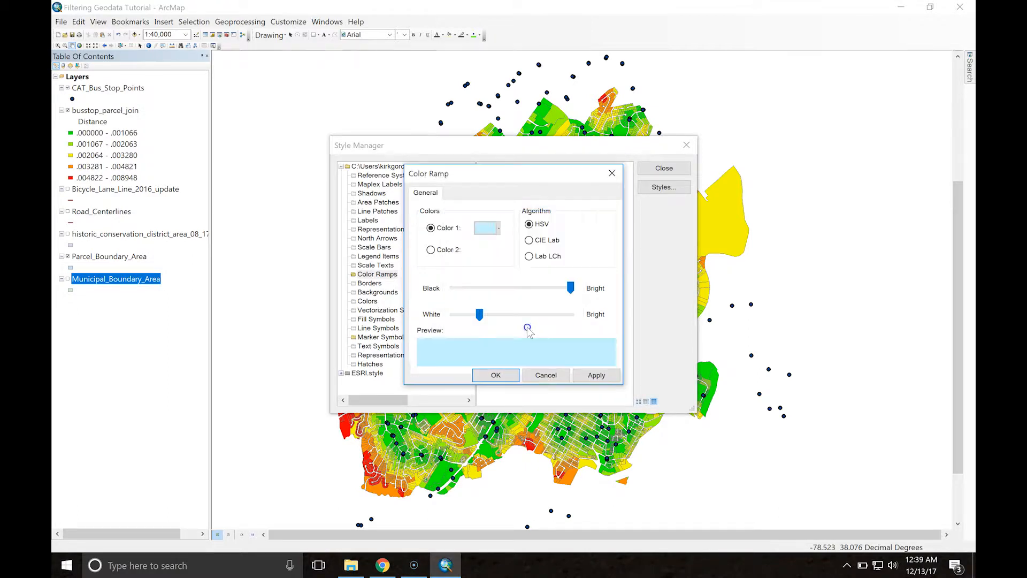
Step: Set the ramp's Color 2 to a strong blue and accept the algorithmic color ramp
{"action": "left_click", "coordinate": [431, 250]}
{"action": "left_click", "coordinate": [488, 249]}
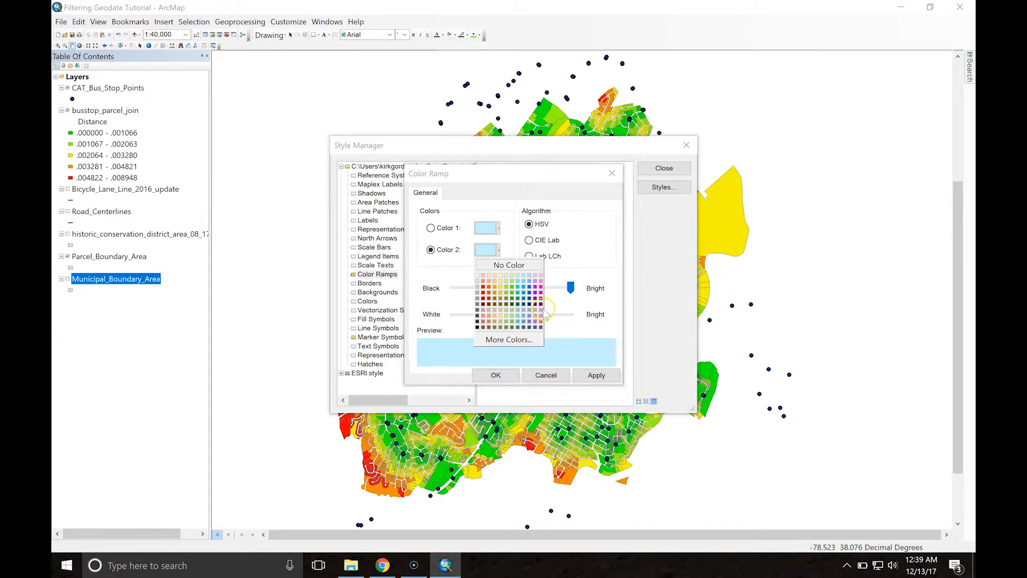
{"action": "left_click", "coordinate": [529, 297]}
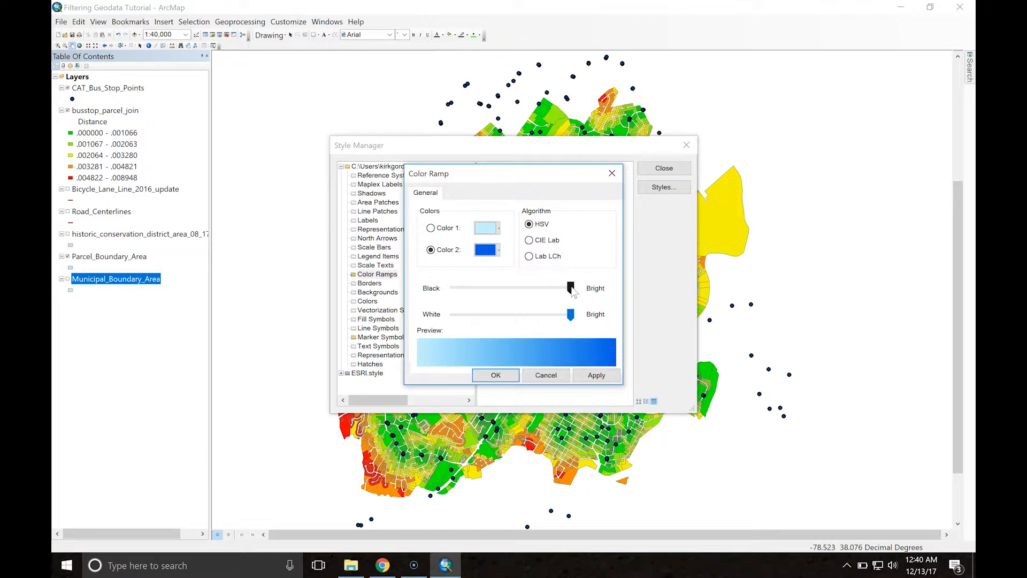
{"action": "mouse_move", "coordinate": [568, 288]}
{"action": "left_mouse_down"}
{"action": "mouse_move", "coordinate": [514, 290]}
{"action": "mouse_move", "coordinate": [573, 289]}
{"action": "mouse_move", "coordinate": [547, 316]}
{"action": "mouse_move", "coordinate": [449, 316]}
{"action": "mouse_move", "coordinate": [577, 305]}
{"action": "left_mouse_up"}
{"action": "left_click", "coordinate": [496, 375]}
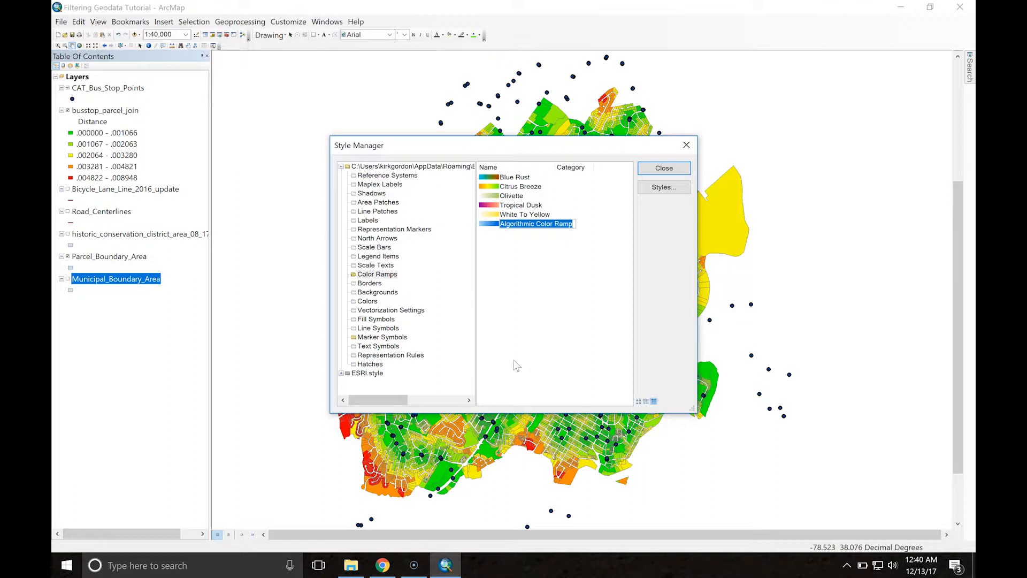
Step: Name the new color ramp Sea Breeze and close the Style Manager
{"action": "type", "text": "Sea B"}
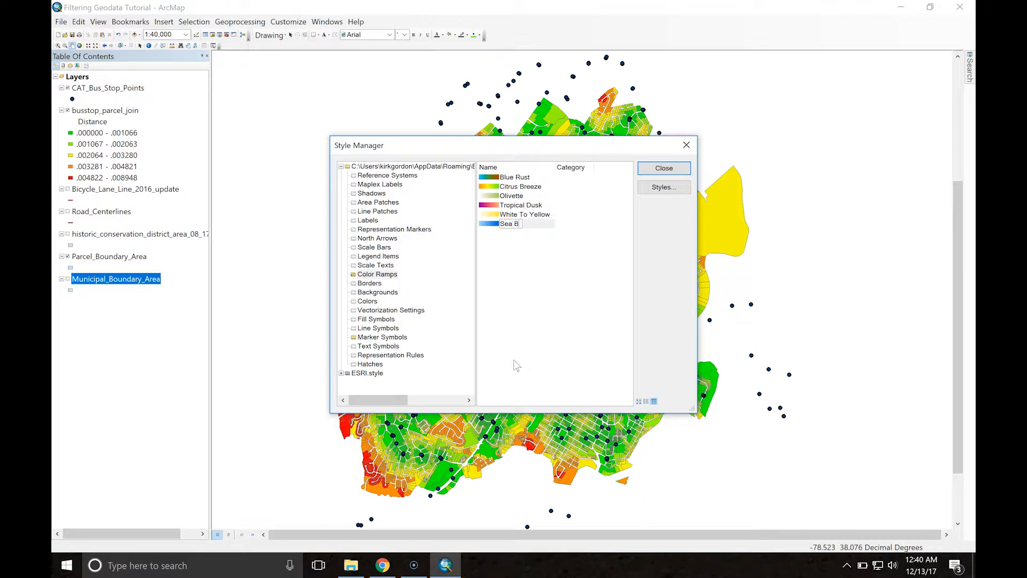
{"action": "type", "text": "reeze"}
{"action": "key", "text": "Return"}
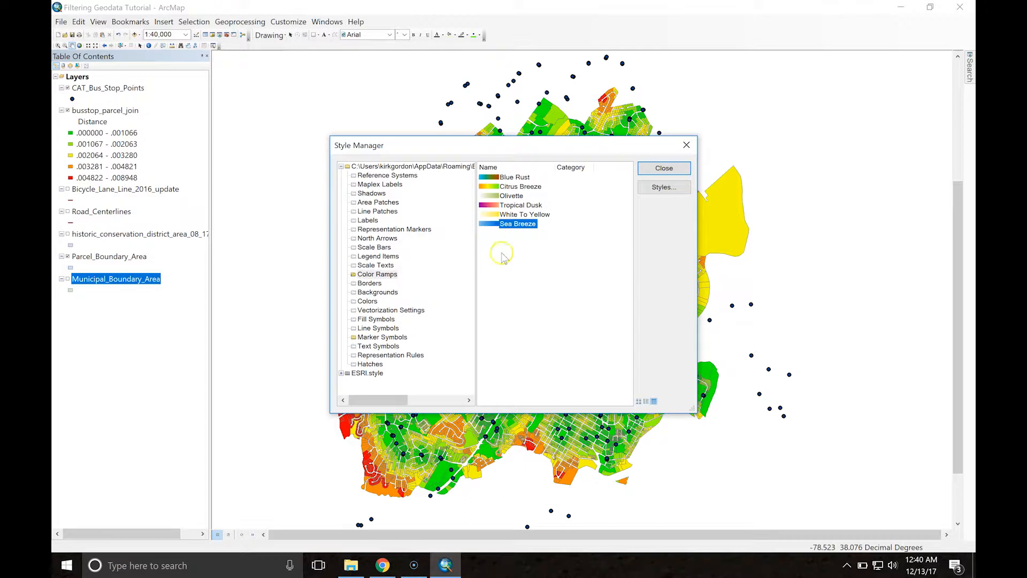
{"action": "left_click", "coordinate": [663, 169]}
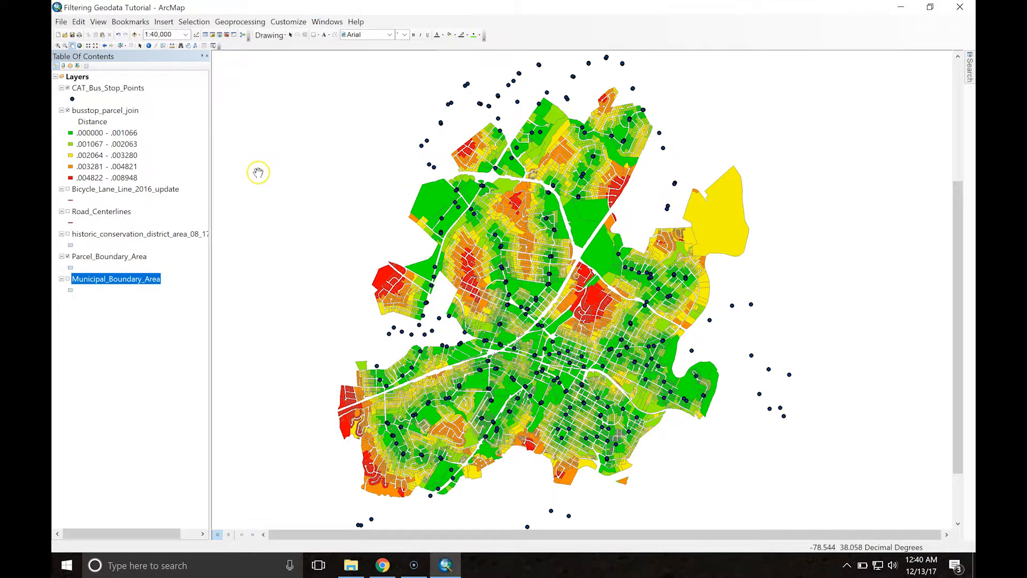
Step: Apply the custom light-to-strong blue Sea Breeze color ramp to the Distance classes of the busstop_parcel_join layer
{"action": "left_click", "coordinate": [94, 111]}
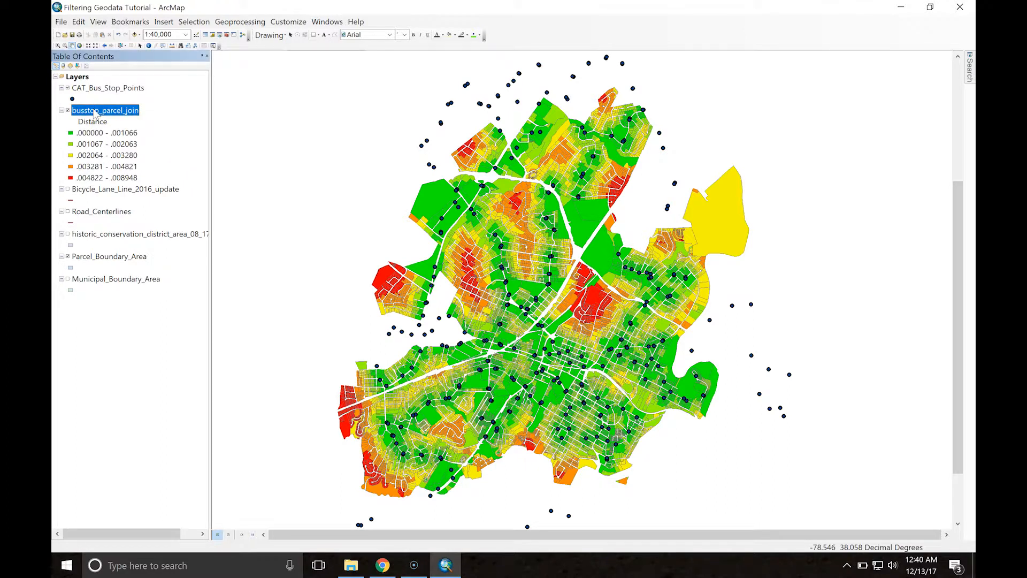
{"action": "right_click", "coordinate": [95, 112]}
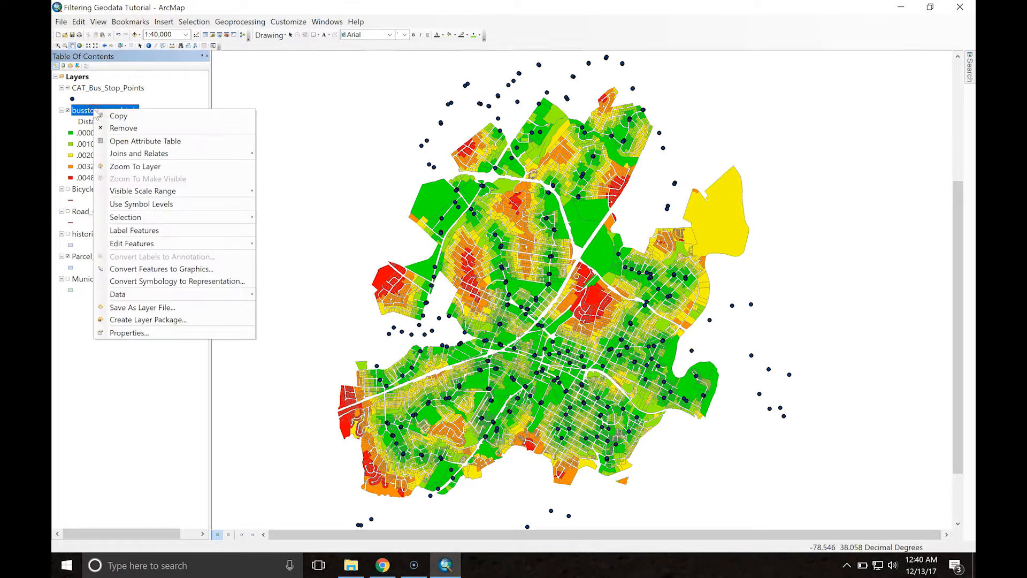
{"action": "left_click", "coordinate": [135, 333]}
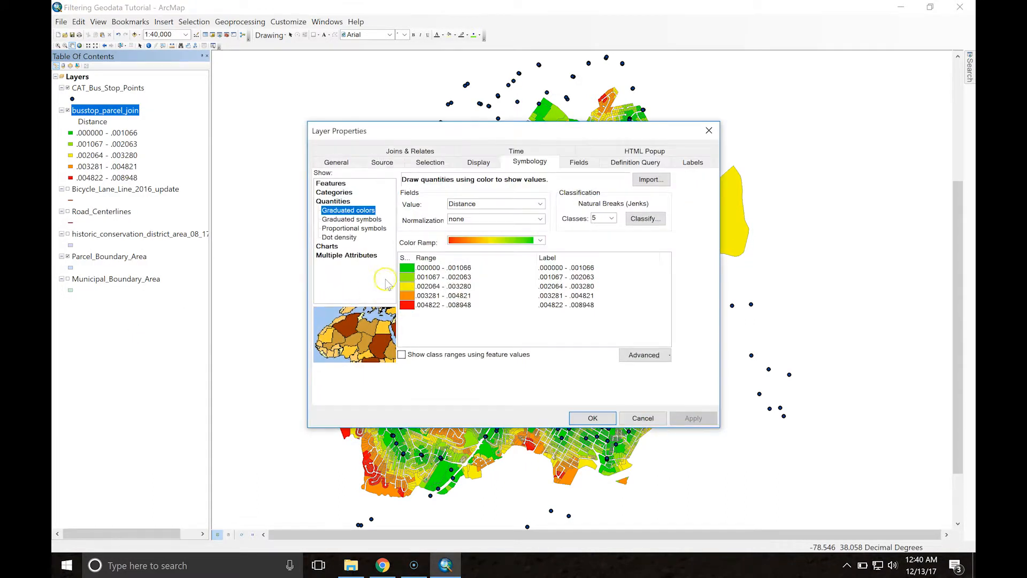
{"action": "left_click", "coordinate": [541, 241]}
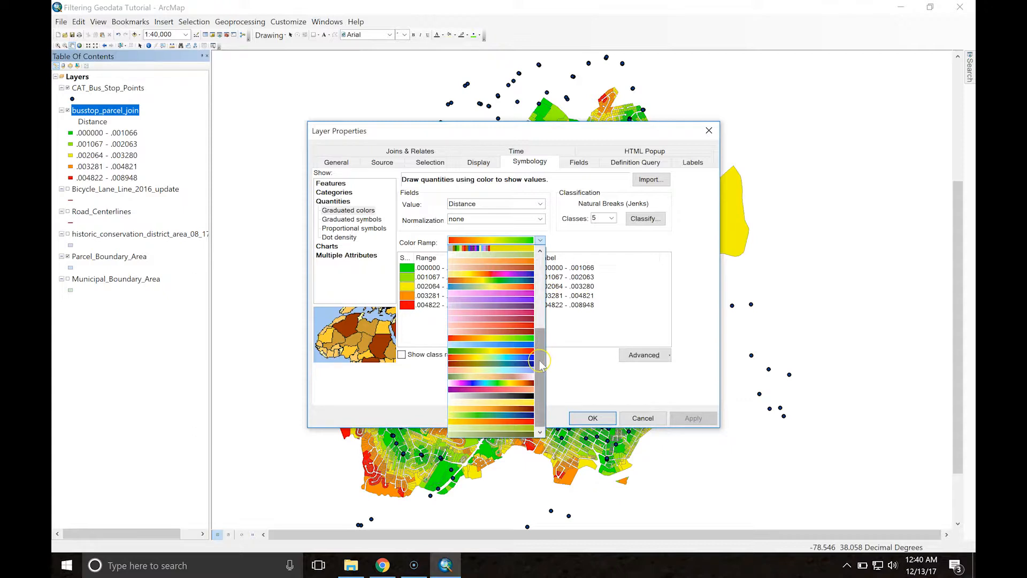
{"action": "mouse_move", "coordinate": [540, 361]}
{"action": "left_mouse_down"}
{"action": "mouse_move", "coordinate": [538, 341]}
{"action": "mouse_move", "coordinate": [535, 360]}
{"action": "left_mouse_up"}
{"action": "left_click", "coordinate": [512, 346]}
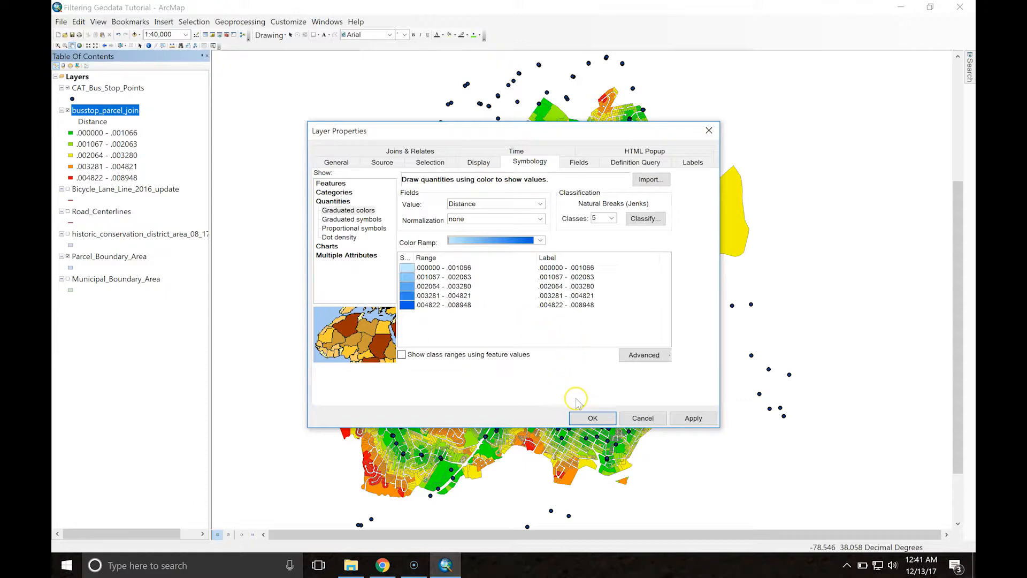
{"action": "left_click", "coordinate": [590, 417]}
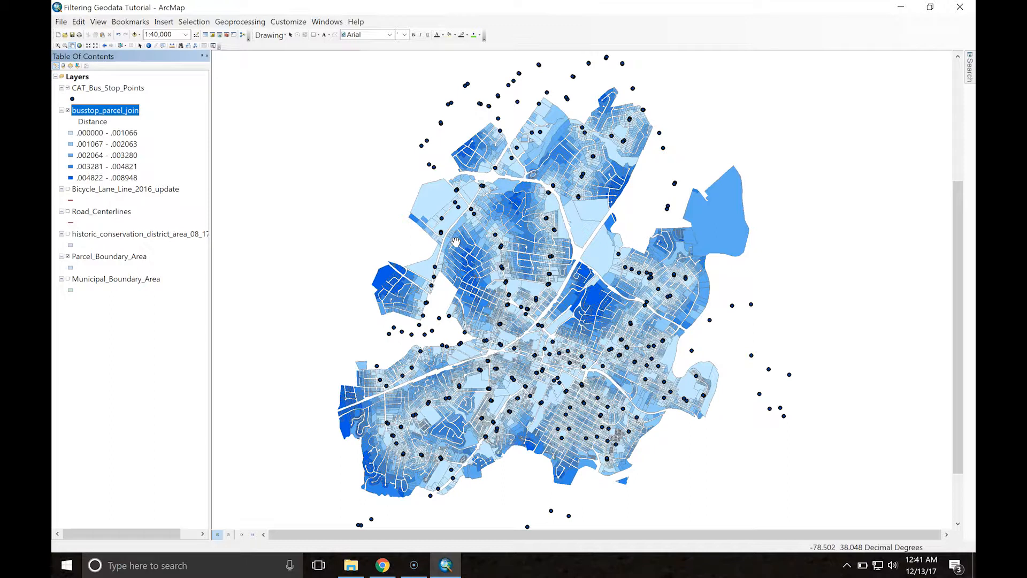
{"action": "left_click", "coordinate": [284, 22]}
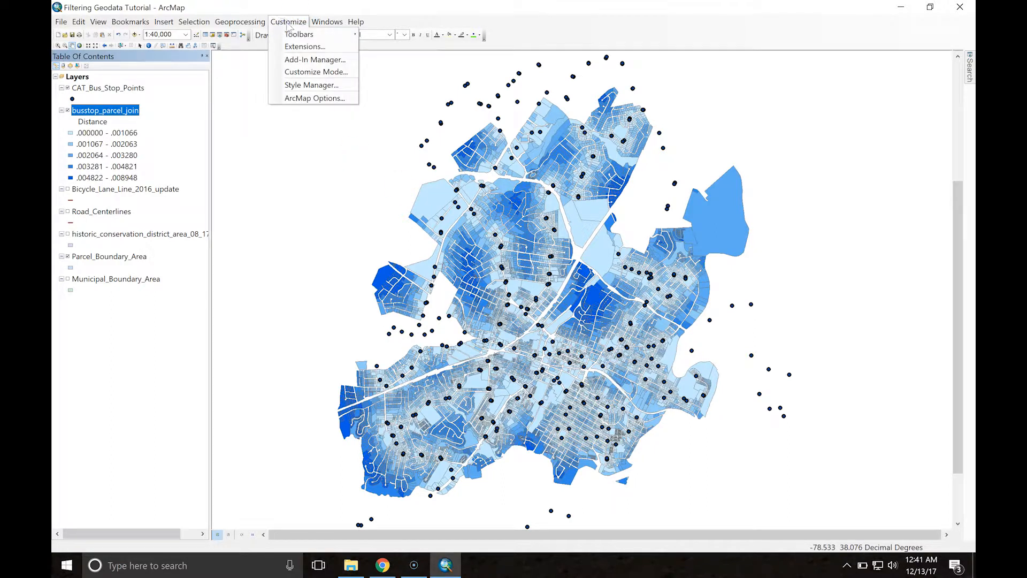
{"action": "left_click", "coordinate": [296, 71]}
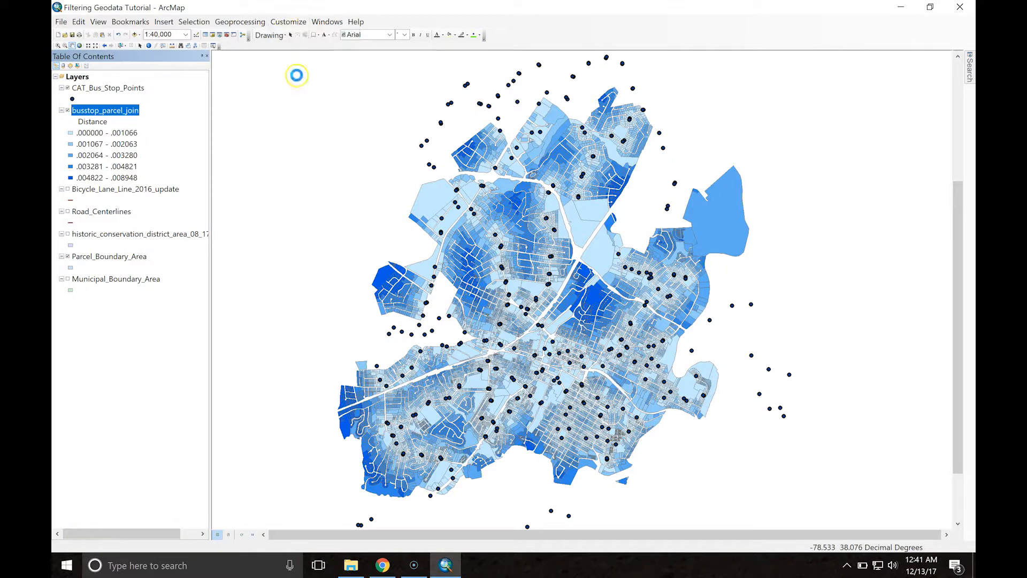
{"action": "key", "text": "alt+Tab"}
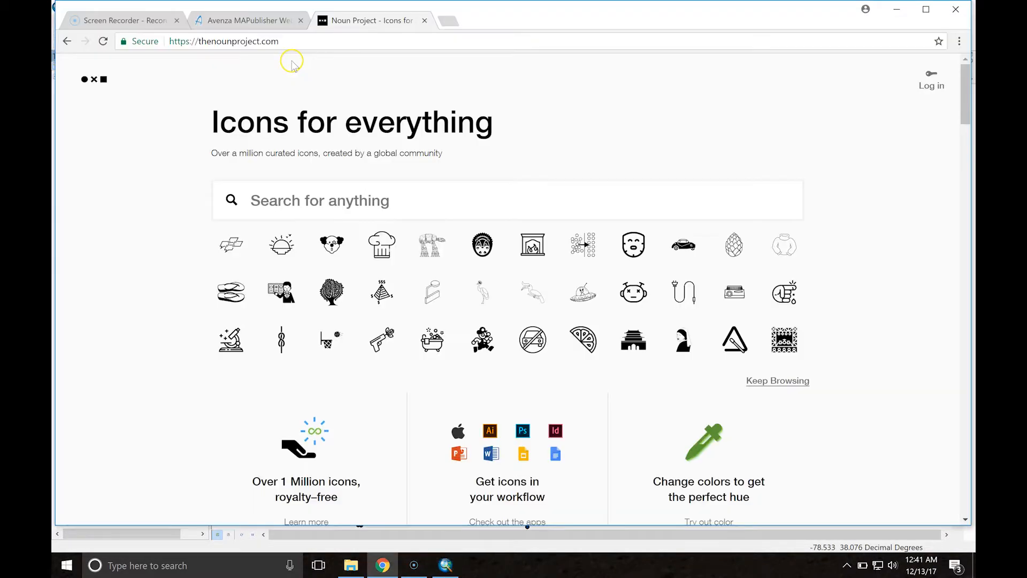
{"action": "left_click", "coordinate": [446, 565]}
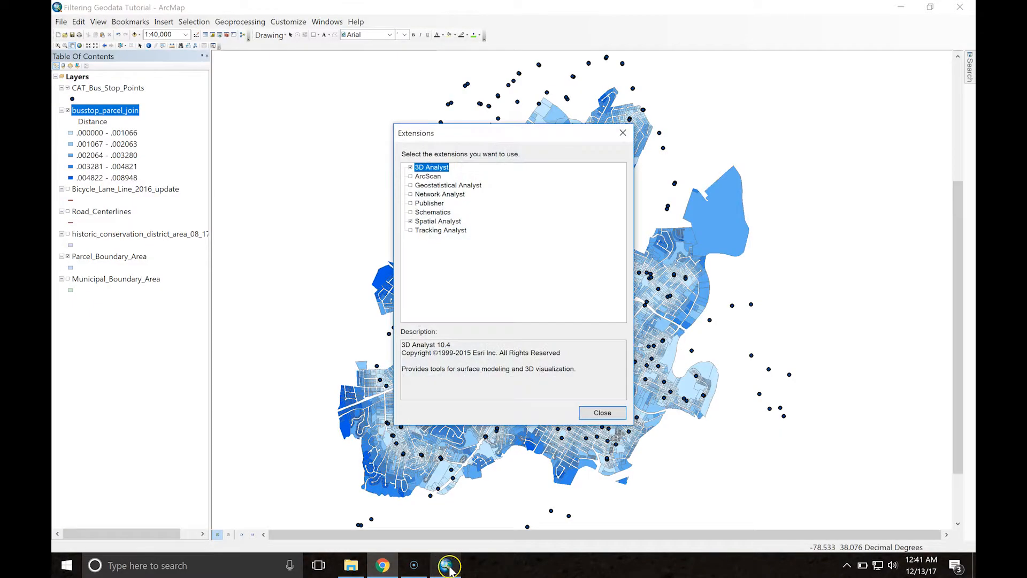
{"action": "left_click", "coordinate": [622, 133]}
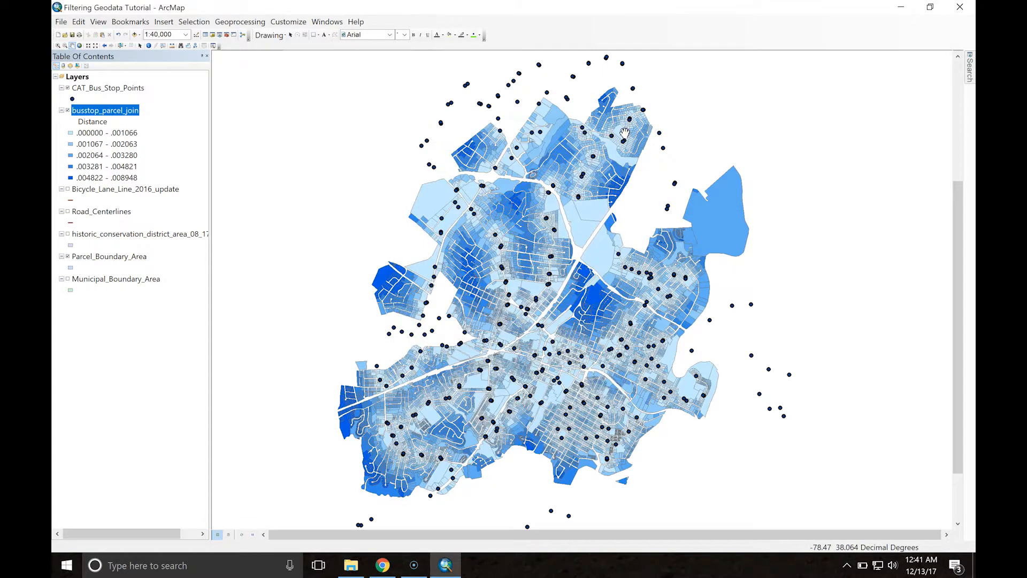
Step: Start a new marker symbol in the Marker Symbols folder of the personal style in the Style Manager
{"action": "left_click", "coordinate": [292, 26]}
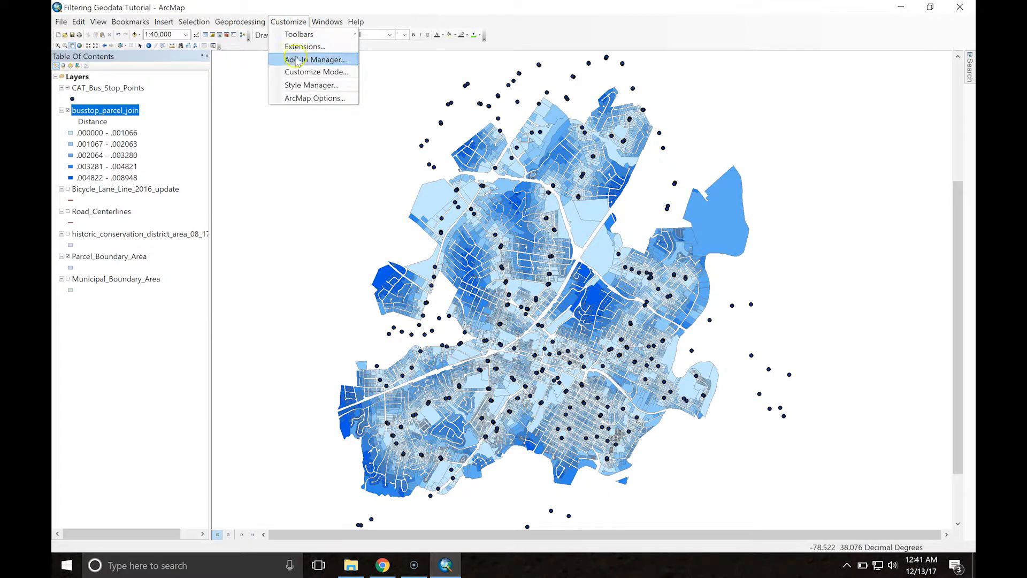
{"action": "left_click", "coordinate": [309, 86]}
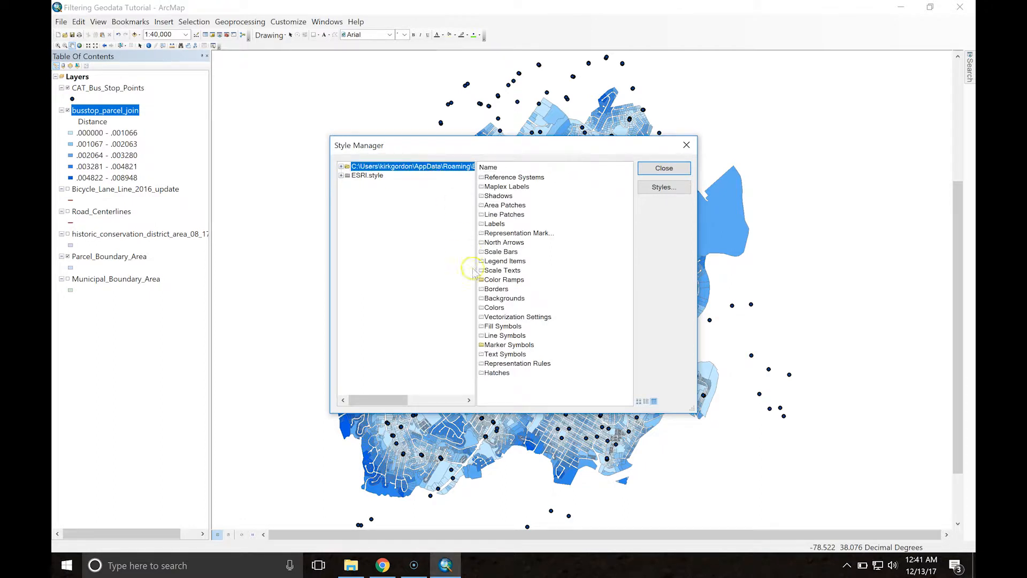
{"action": "double_click", "coordinate": [517, 345]}
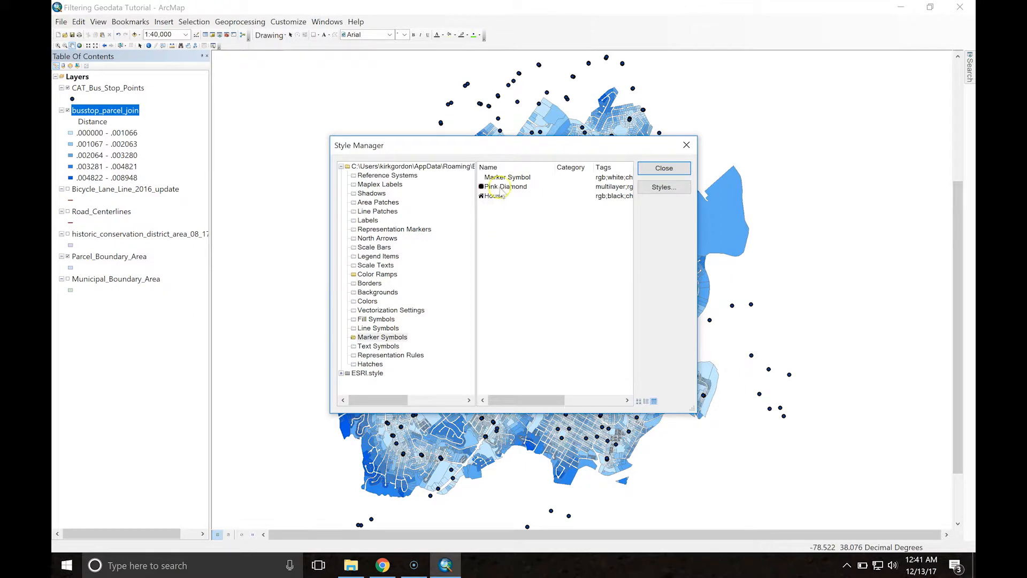
{"action": "right_click", "coordinate": [499, 220]}
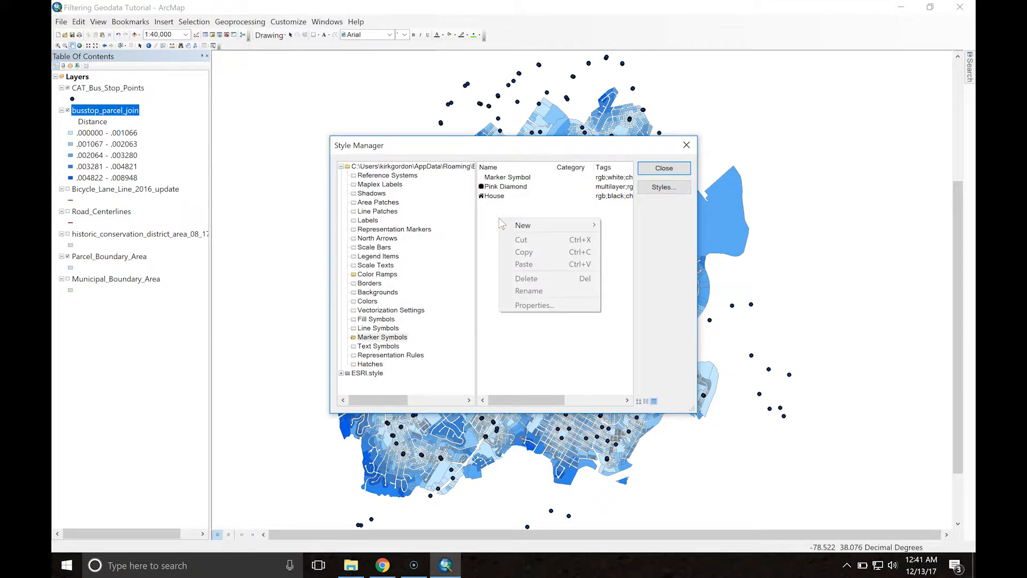
{"action": "left_click", "coordinate": [617, 226]}
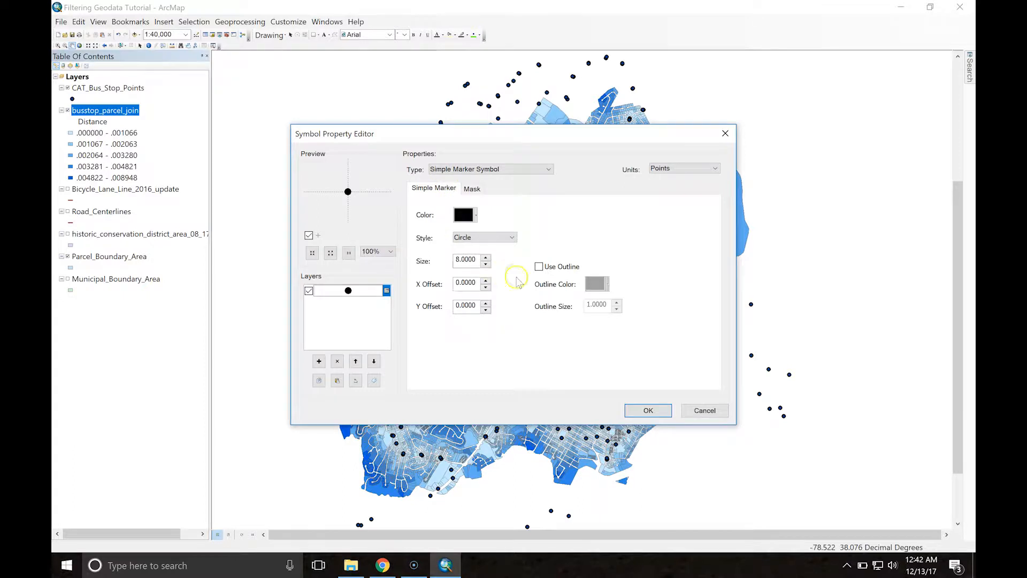
Step: Try the Square style for the simple marker and settle on the Diamond style
{"action": "double_click", "coordinate": [477, 239]}
{"action": "left_click", "coordinate": [503, 238]}
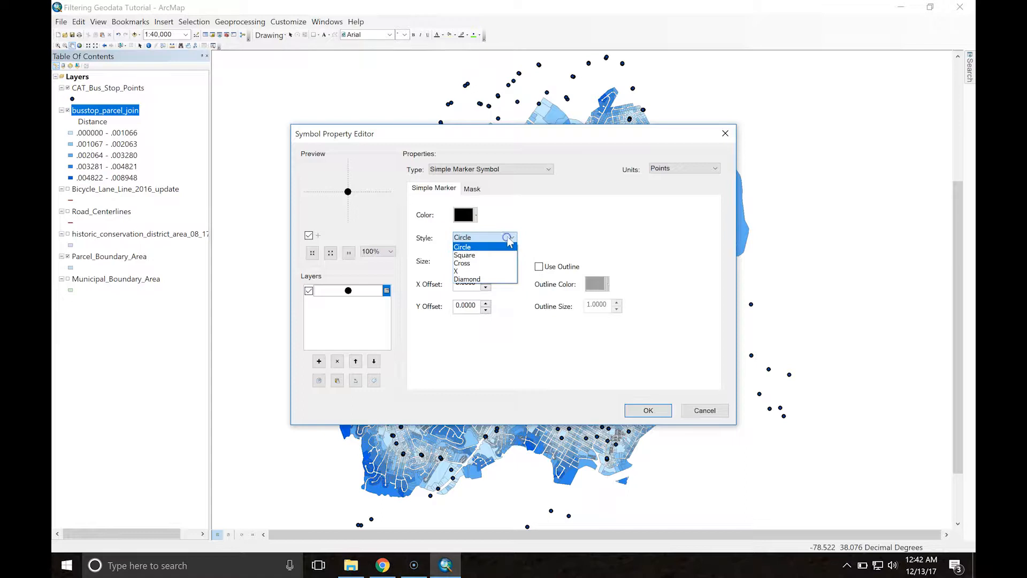
{"action": "left_click", "coordinate": [497, 256]}
{"action": "left_click", "coordinate": [509, 237]}
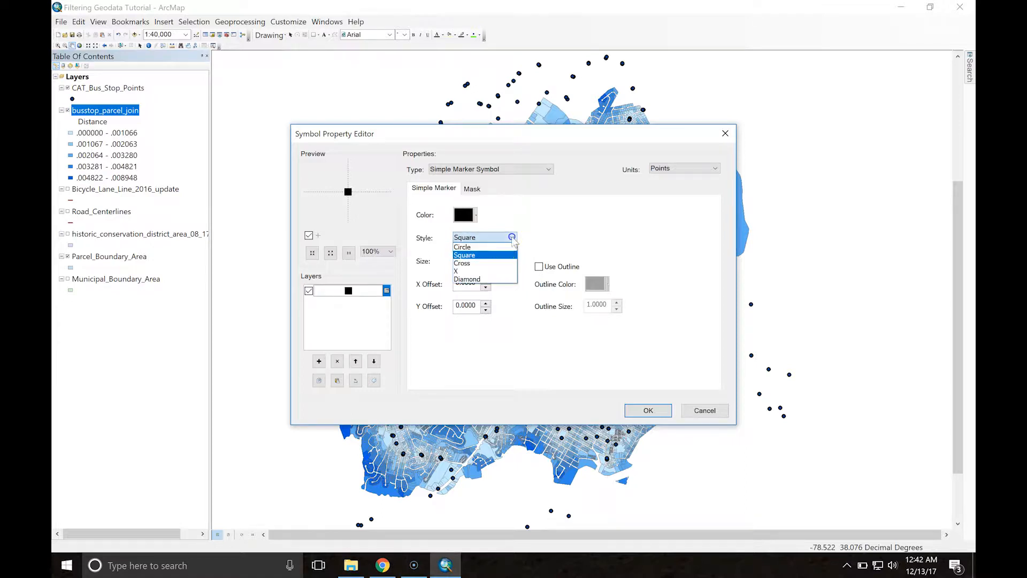
{"action": "left_click", "coordinate": [491, 279]}
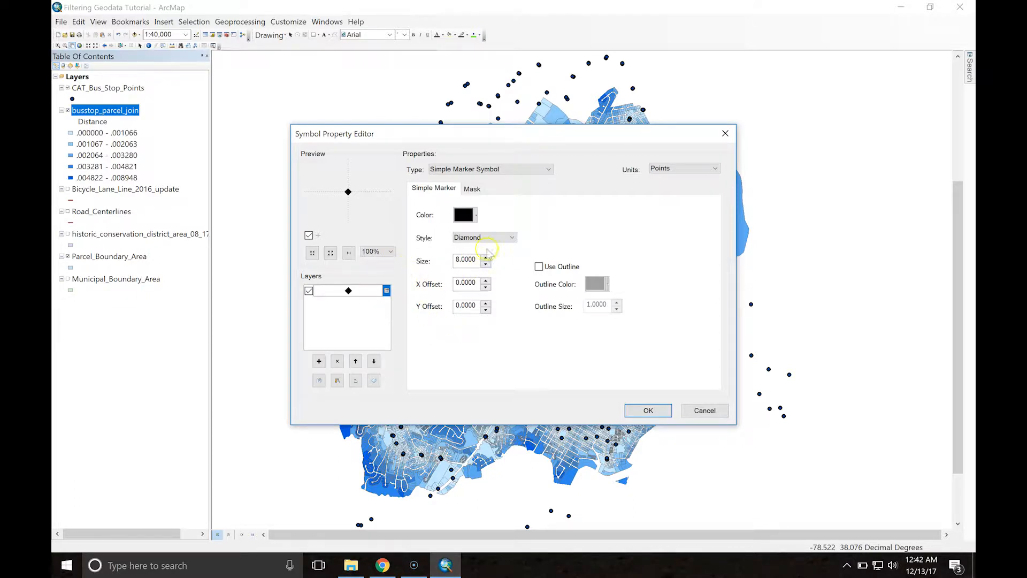
Step: Add a circle layer beneath the diamond in the marker symbol, color it light pink and set its size to 14 points
{"action": "left_click", "coordinate": [318, 361]}
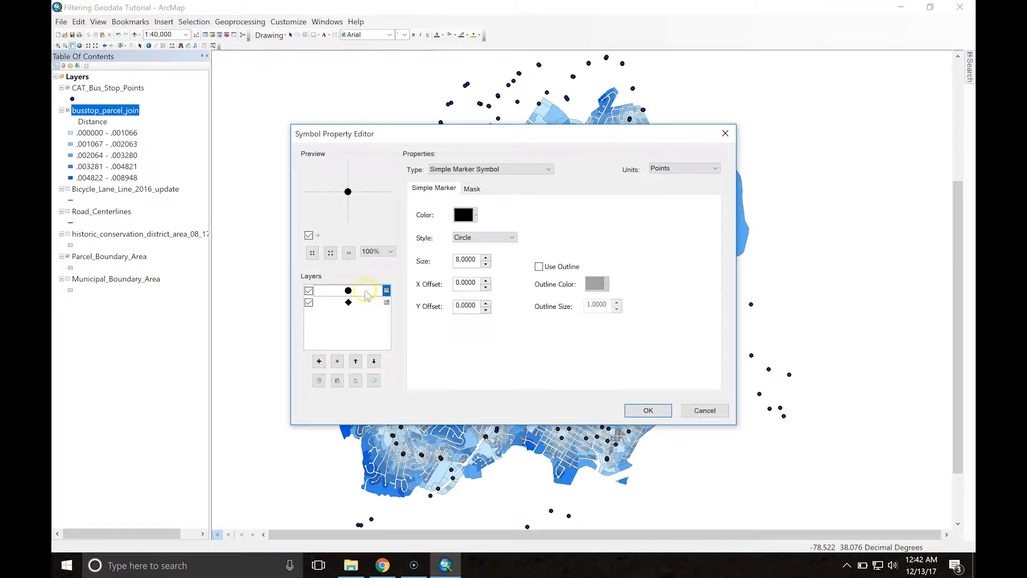
{"action": "left_click", "coordinate": [373, 361]}
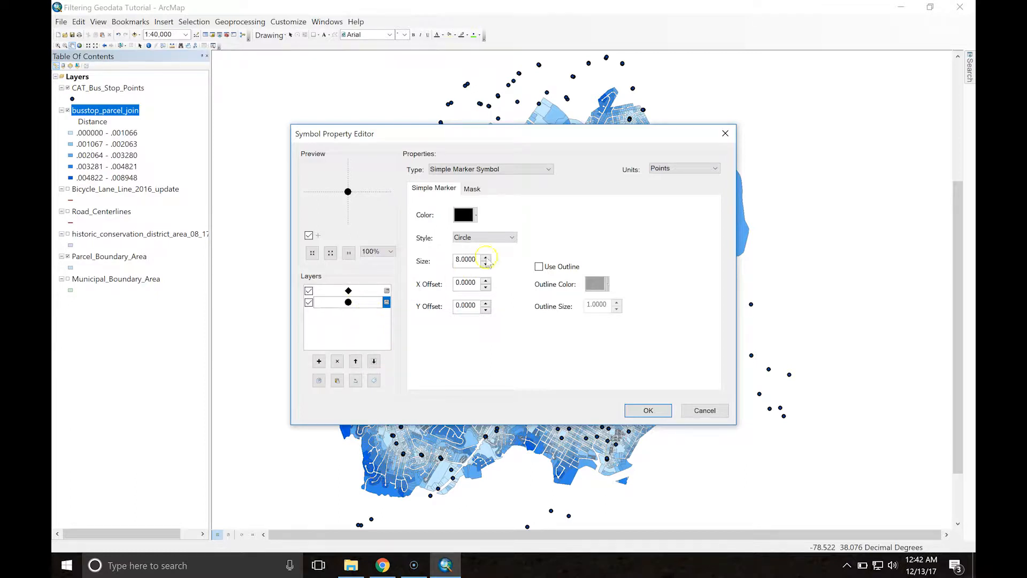
{"action": "left_click", "coordinate": [476, 216]}
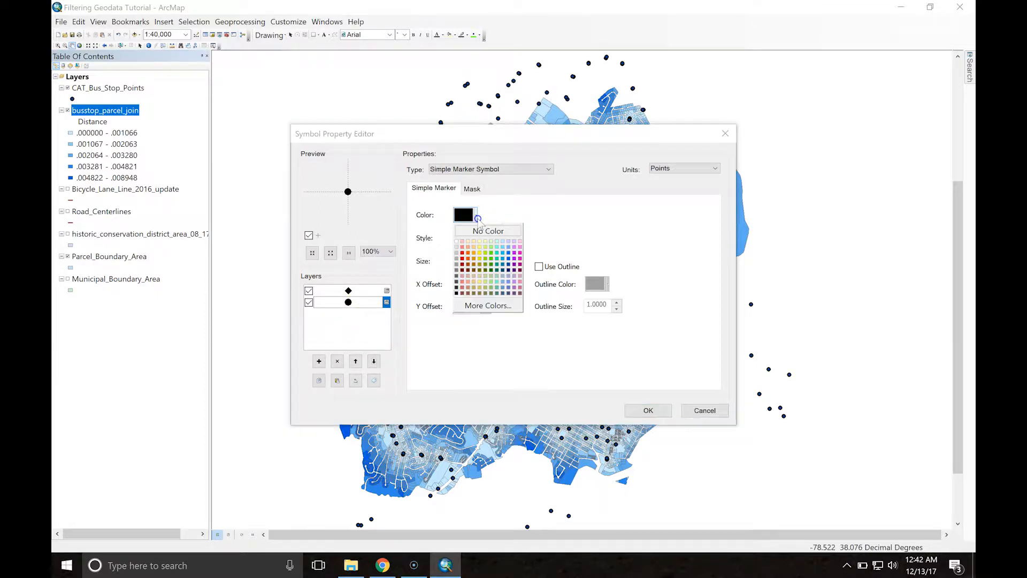
{"action": "left_click", "coordinate": [521, 241]}
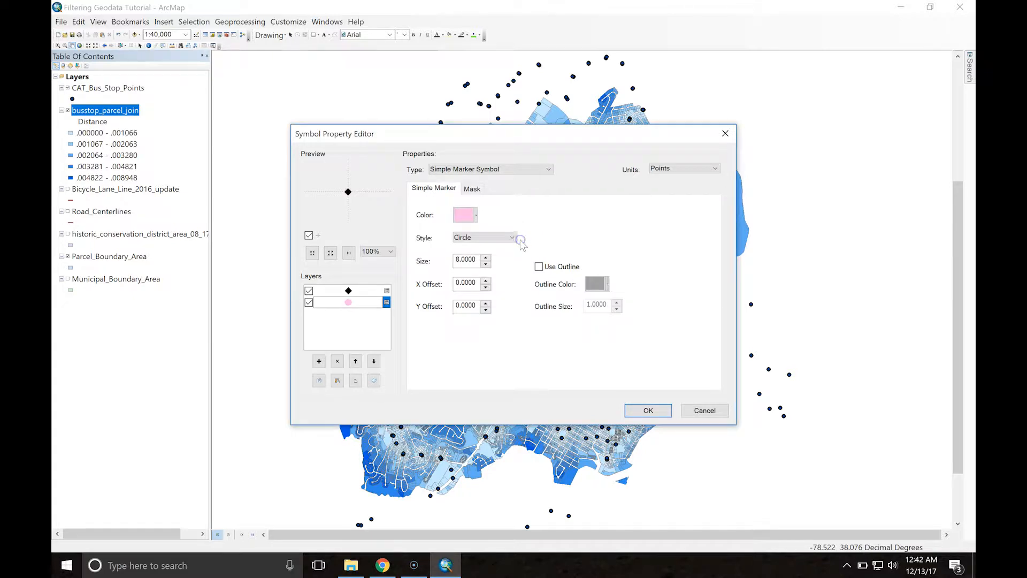
{"action": "left_click", "coordinate": [476, 260]}
{"action": "type", "text": "14"}
Step: Turn the circle layer into a Picture Marker Symbol using GO_bus_symbol.svg from the Desktop and delete the diamond layer
{"action": "left_click", "coordinate": [508, 168]}
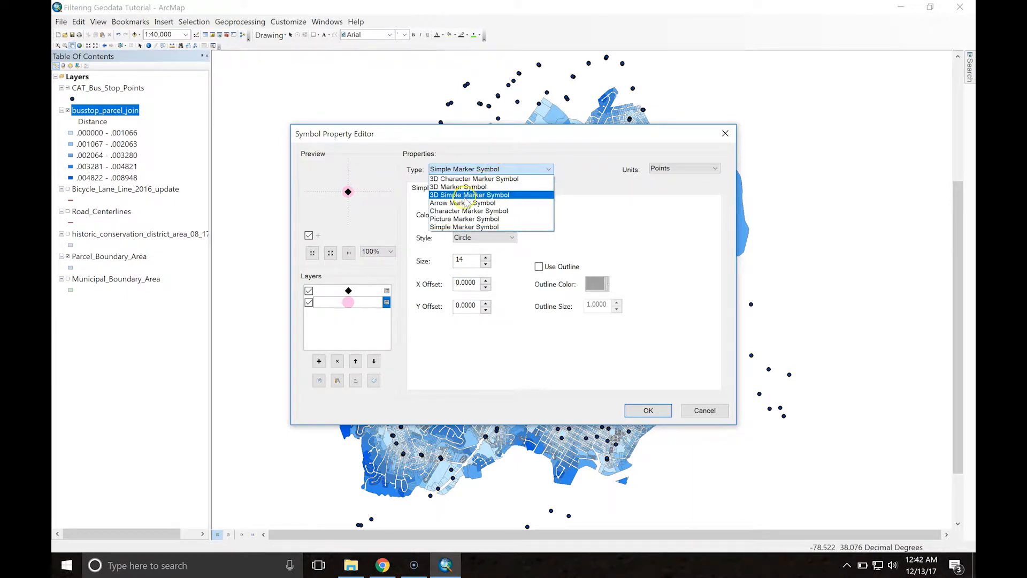
{"action": "left_click", "coordinate": [461, 219]}
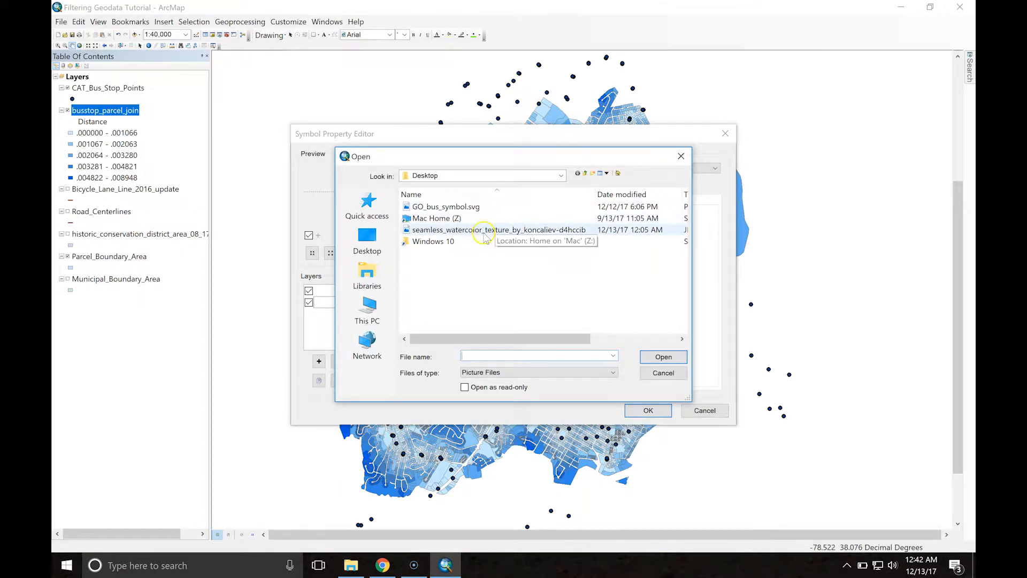
{"action": "left_click", "coordinate": [466, 208]}
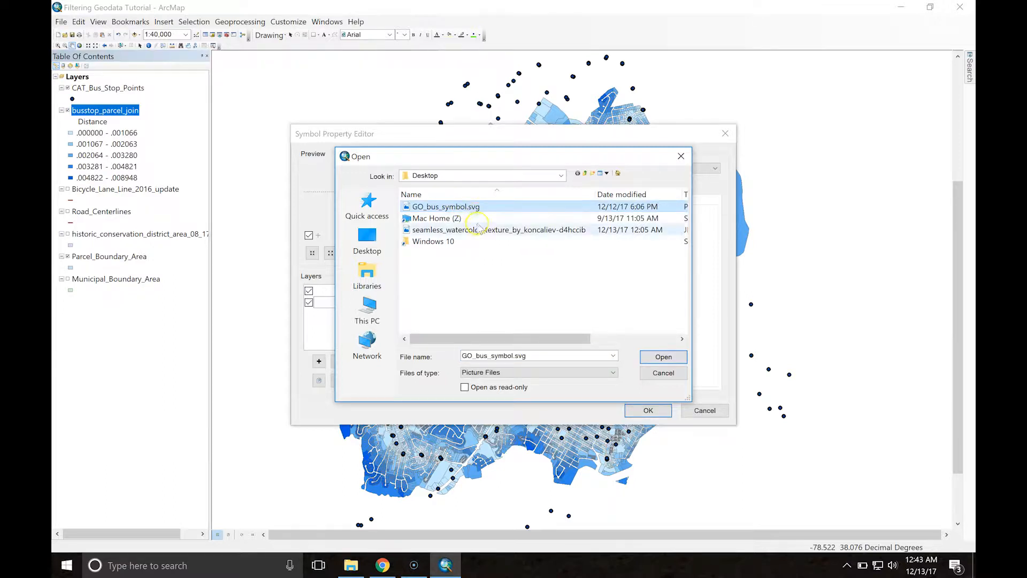
{"action": "left_click", "coordinate": [663, 357]}
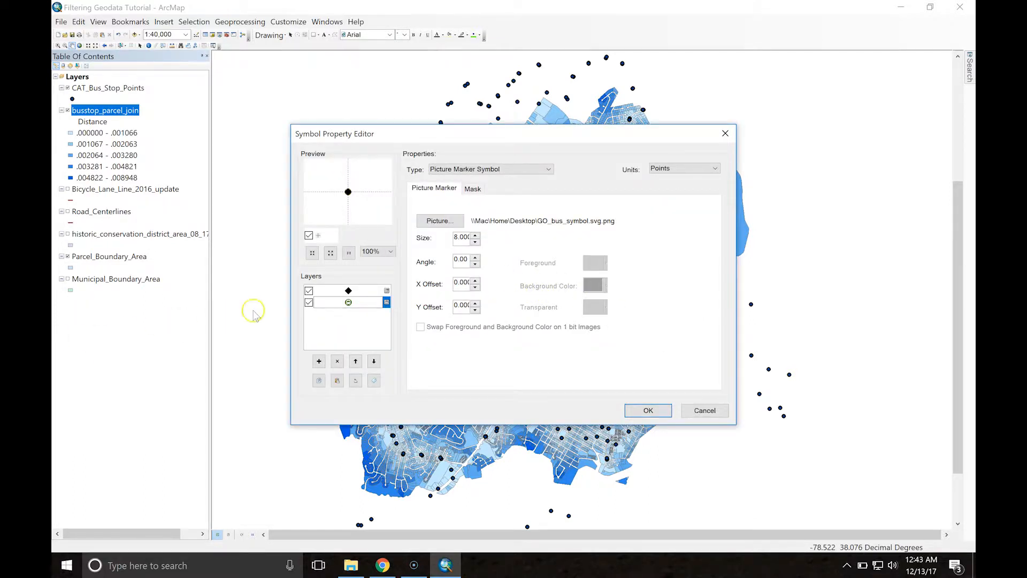
{"action": "left_click", "coordinate": [321, 291]}
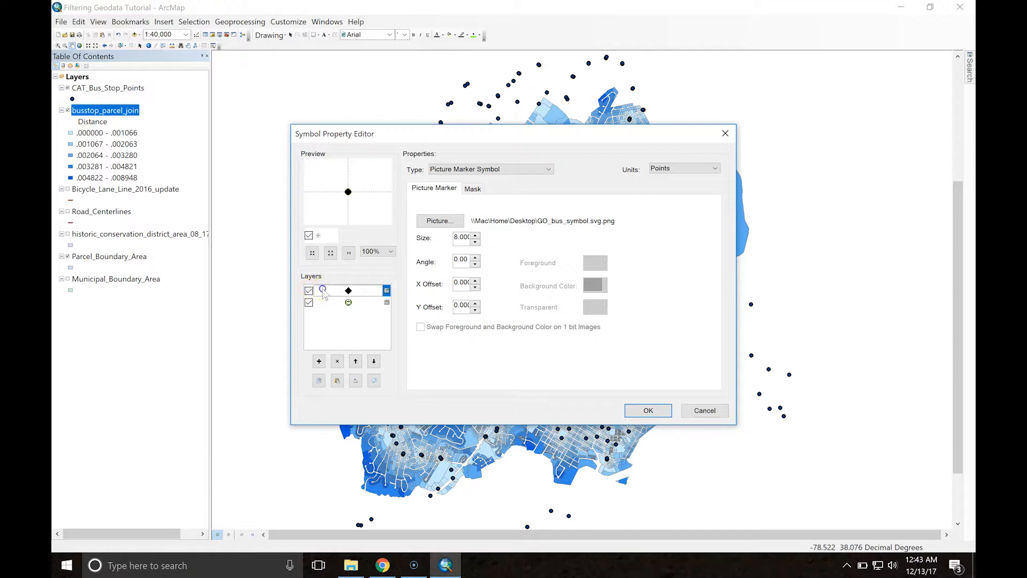
{"action": "left_click", "coordinate": [337, 361]}
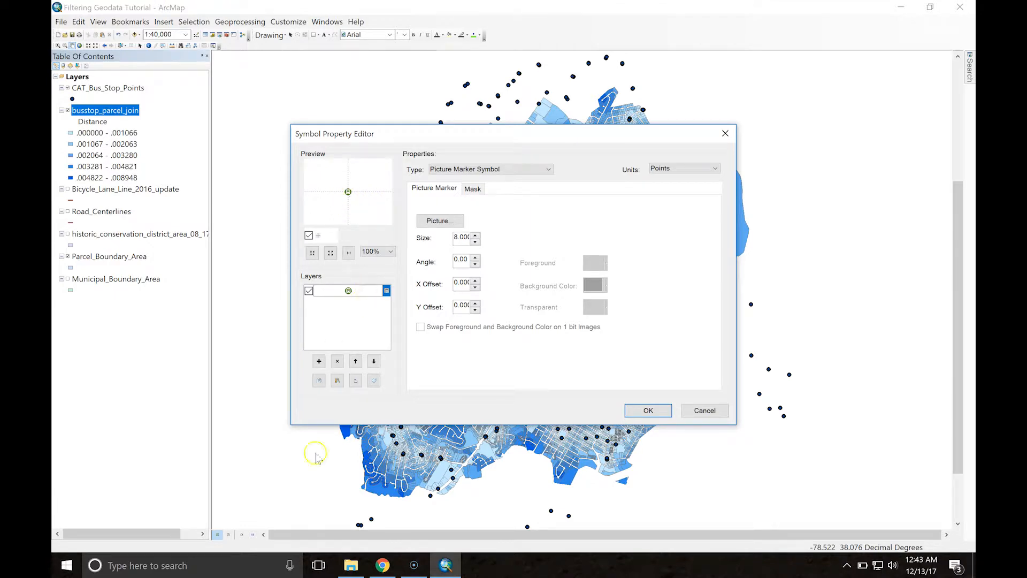
Step: Switch to Chrome and search the Noun Project for "bus" icons
{"action": "left_click", "coordinate": [383, 565]}
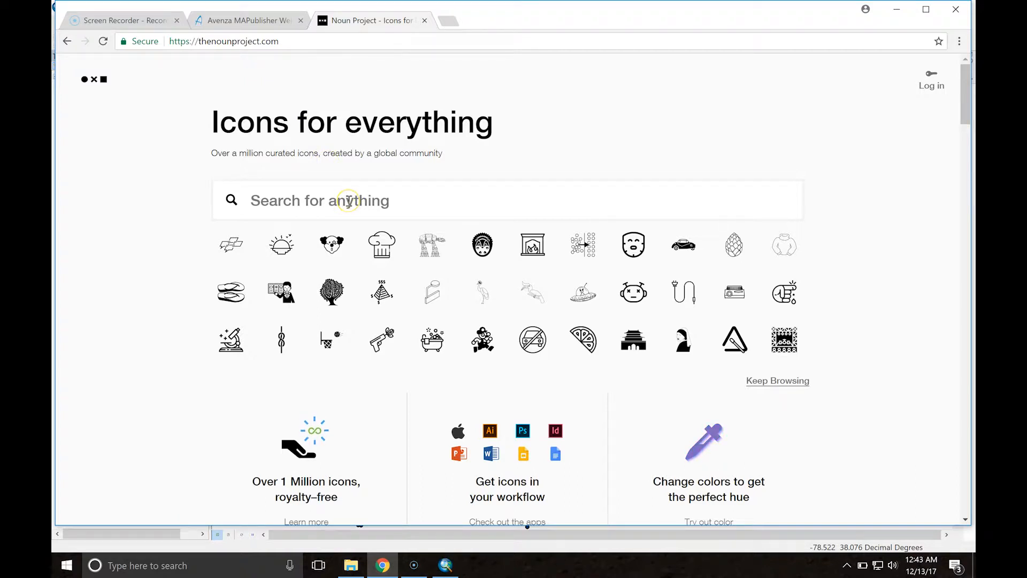
{"action": "left_click", "coordinate": [387, 200]}
{"action": "type", "text": "bus"}
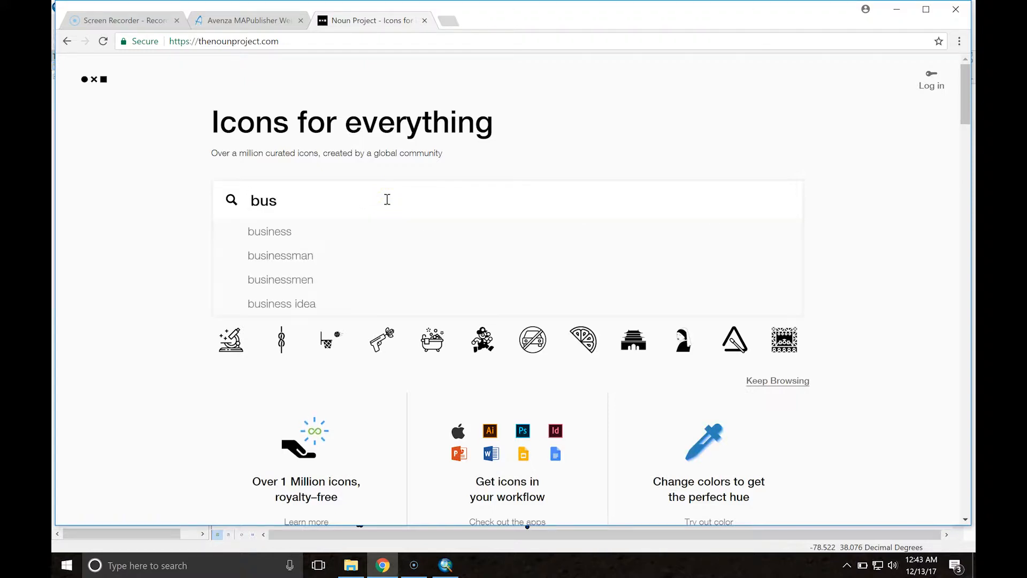
{"action": "key", "text": "Return"}
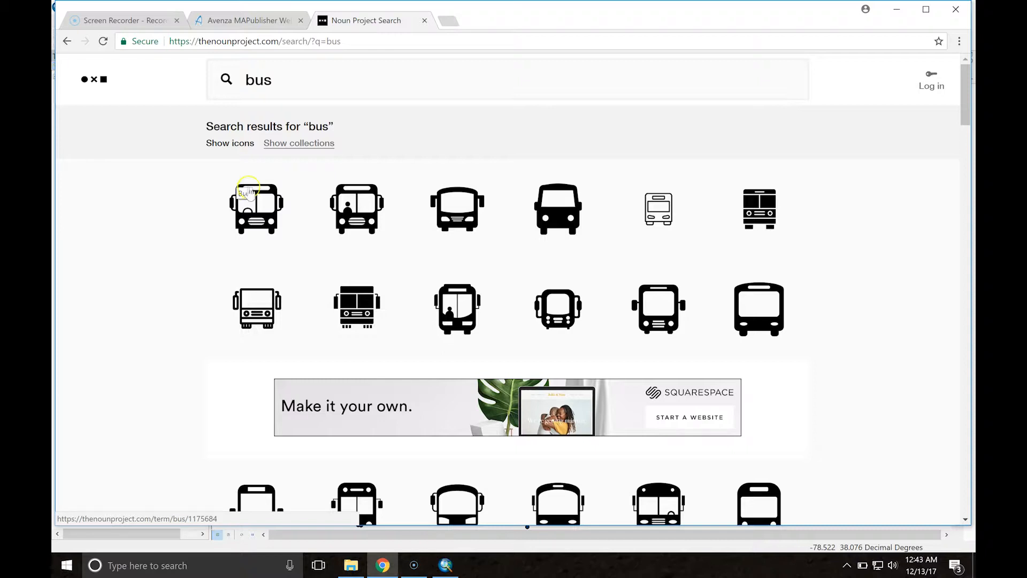
{"action": "left_click", "coordinate": [383, 569]}
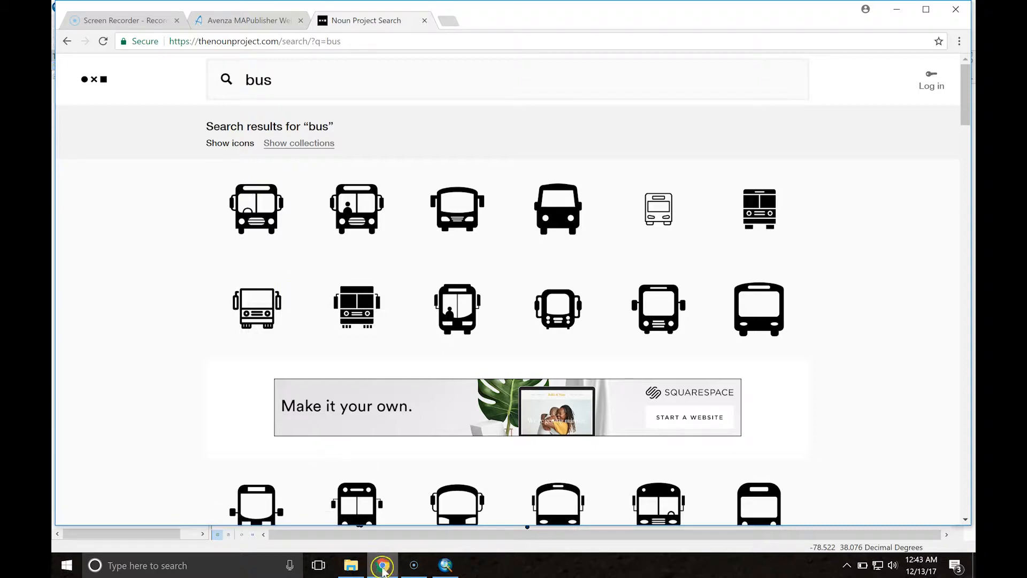
Step: Return to ArcMap and set the bus picture marker's size to 16 points
{"action": "left_click", "coordinate": [445, 565]}
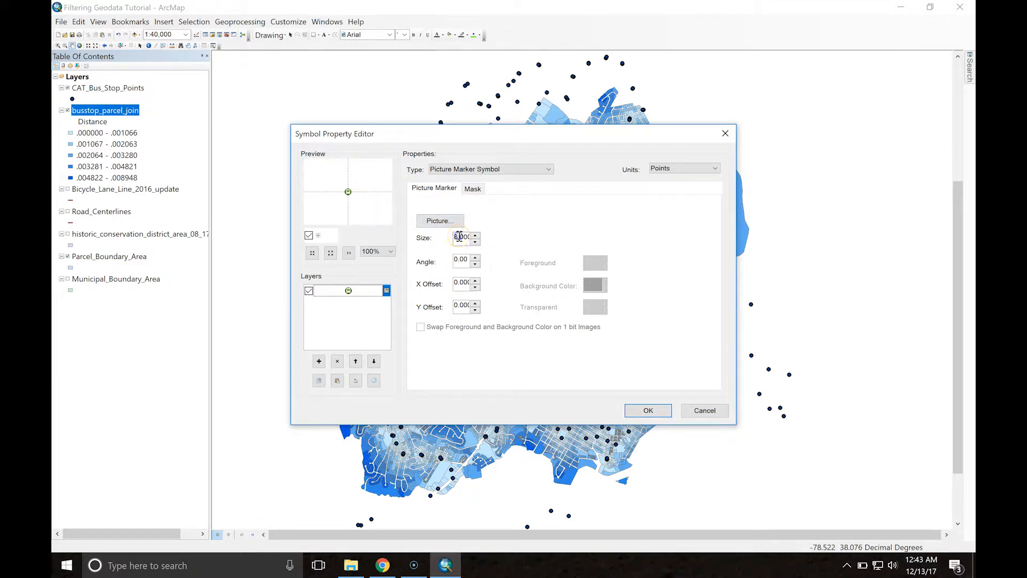
{"action": "type", "text": "6"}
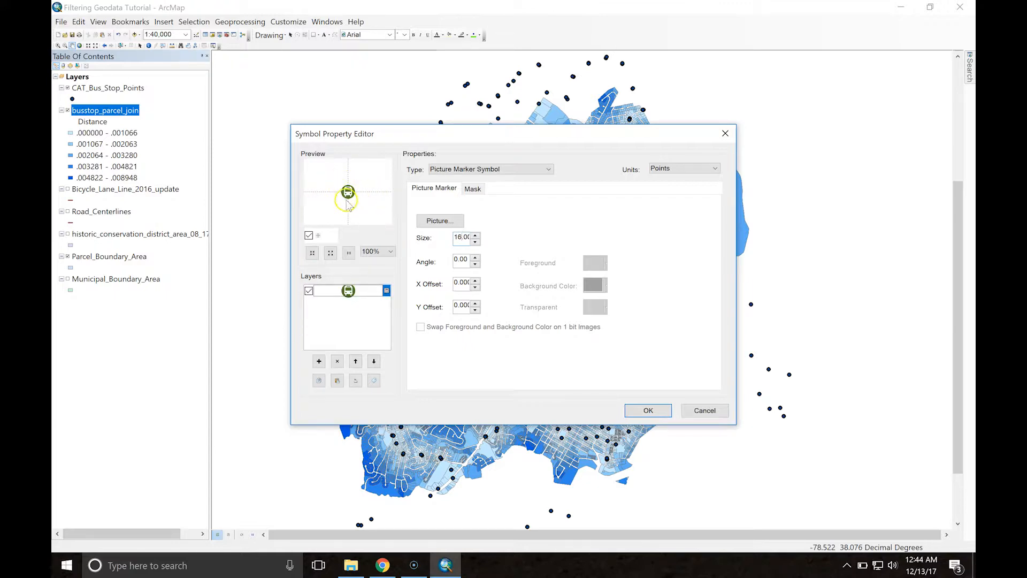
Step: Set the bus picture marker's size to 8 points
{"action": "left_click", "coordinate": [463, 239]}
{"action": "key", "text": "BackSpace"}
{"action": "key", "text": "BackSpace"}
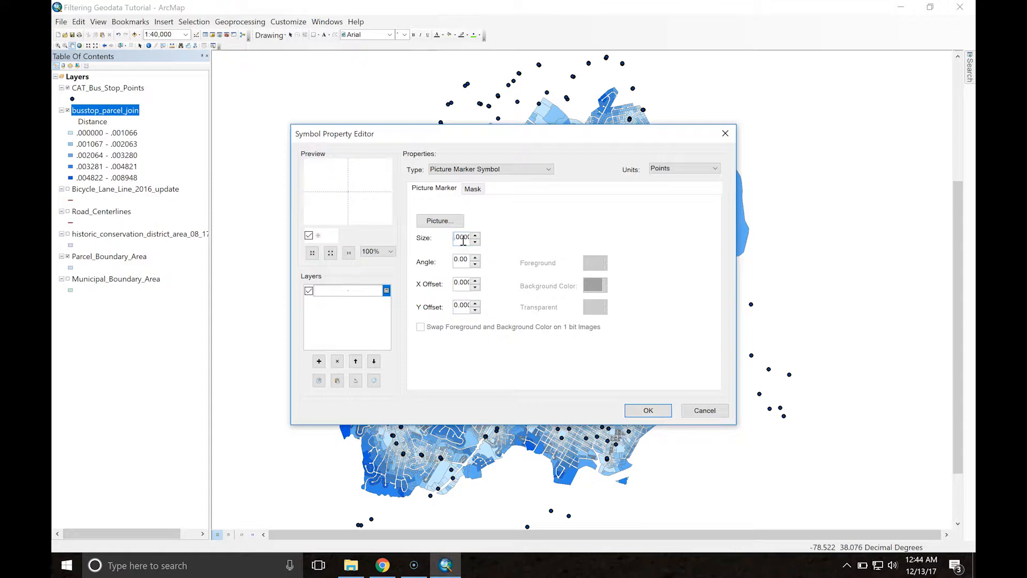
{"action": "left_click", "coordinate": [467, 262]}
Step: Change the marker to a Character Marker Symbol and set its font to FontAwesome
{"action": "left_click", "coordinate": [549, 170]}
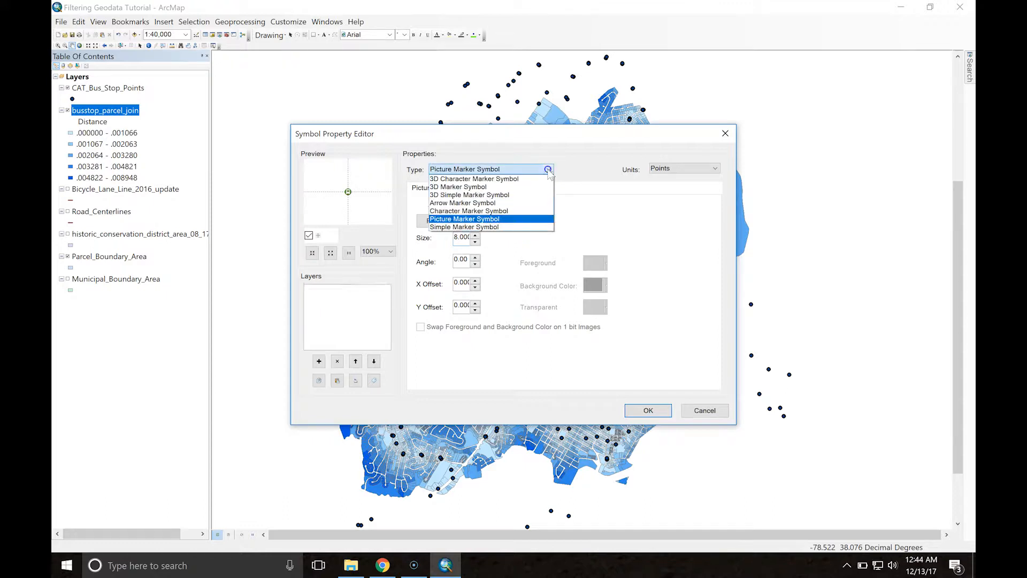
{"action": "left_click", "coordinate": [504, 211]}
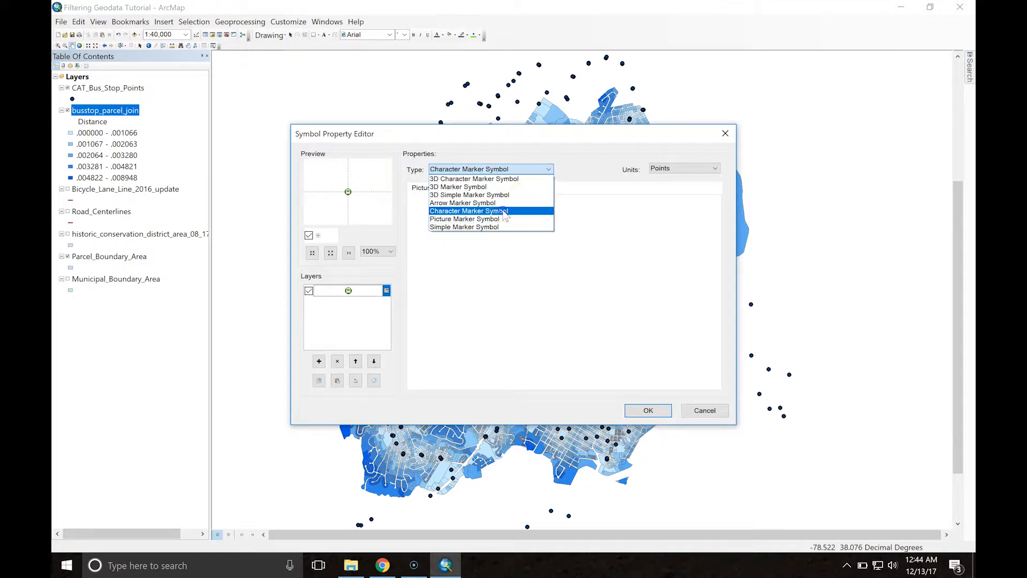
{"action": "left_click", "coordinate": [505, 212]}
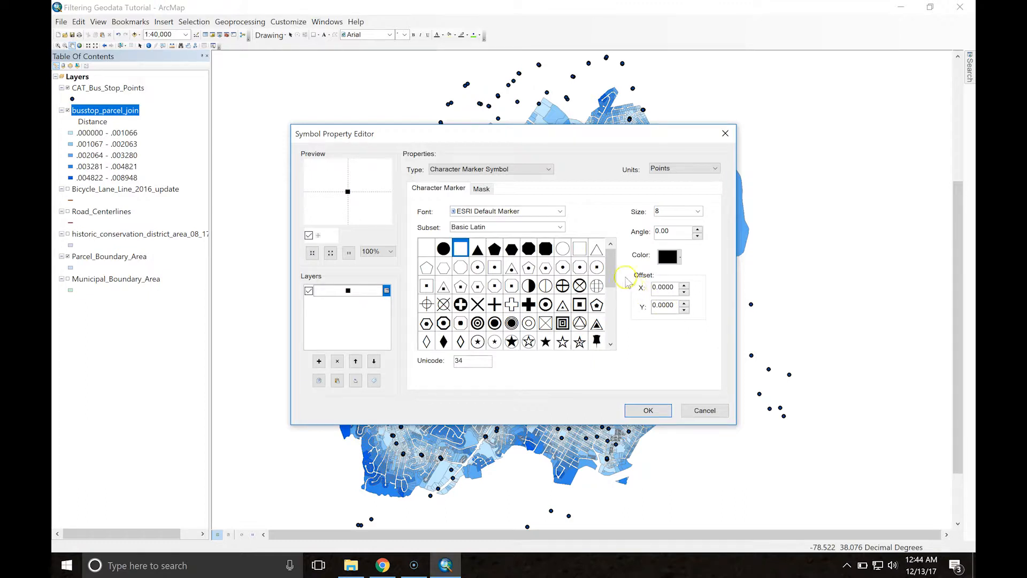
{"action": "mouse_move", "coordinate": [610, 269]}
{"action": "left_mouse_down"}
{"action": "mouse_move", "coordinate": [606, 301]}
{"action": "mouse_move", "coordinate": [610, 257]}
{"action": "left_mouse_up"}
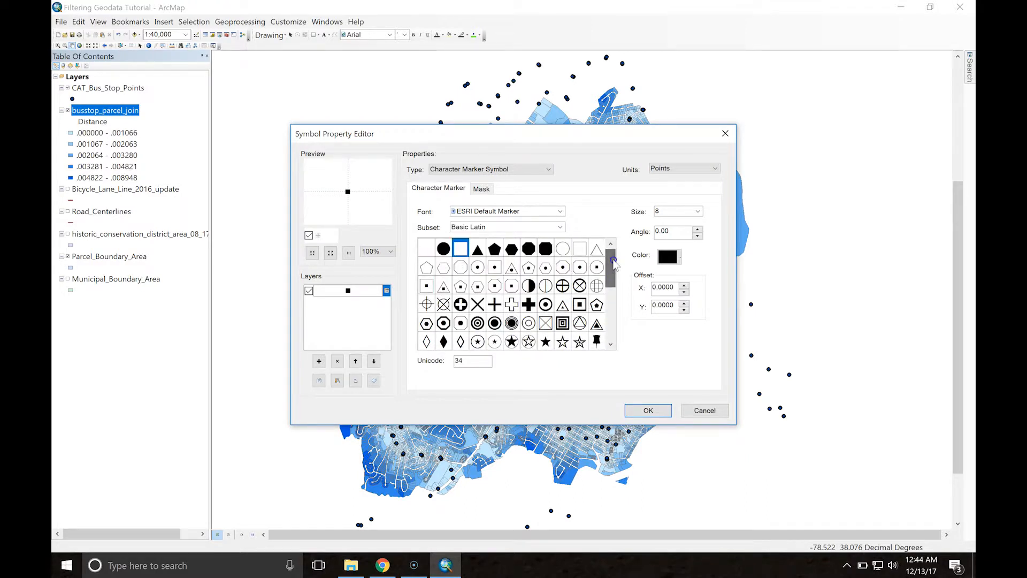
{"action": "left_click", "coordinate": [562, 212]}
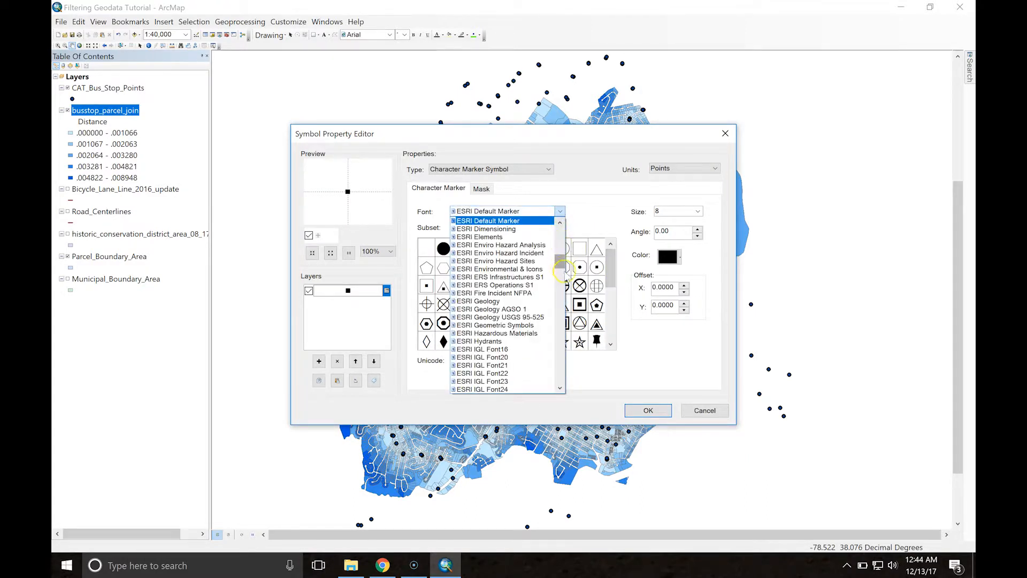
{"action": "left_click_drag", "start_coordinate": [560, 262], "coordinate": [563, 295]}
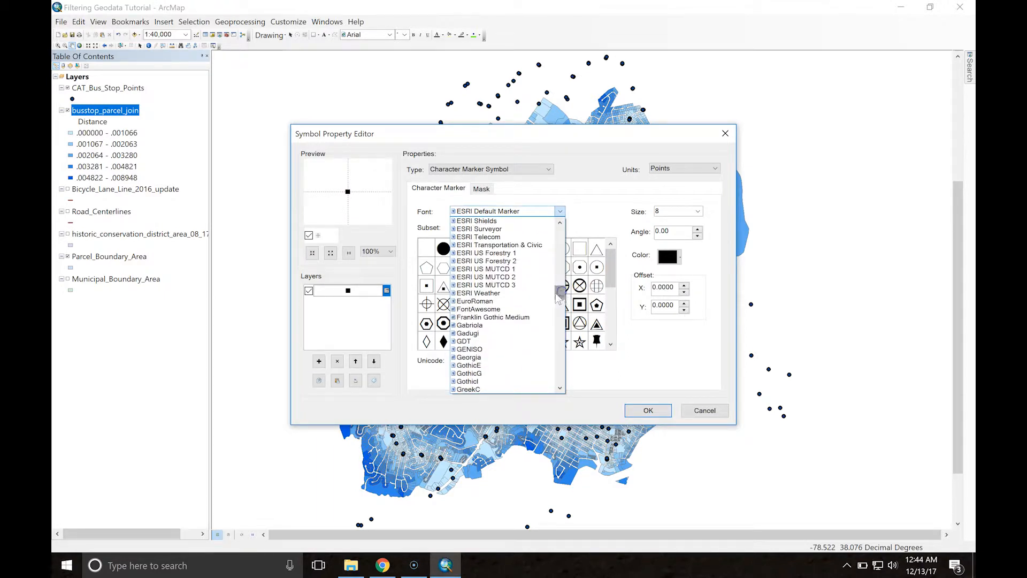
{"action": "left_click", "coordinate": [500, 309]}
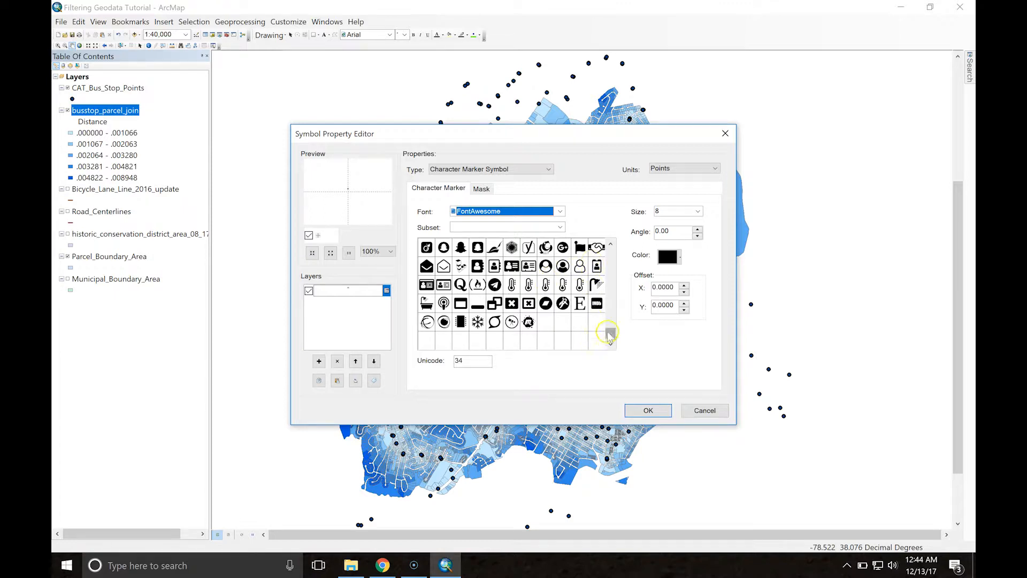
Step: Choose the thumbs-up character for the marker, name the new symbol "Like Button" and close the Style Manager
{"action": "left_click_drag", "start_coordinate": [610, 333], "coordinate": [622, 269]}
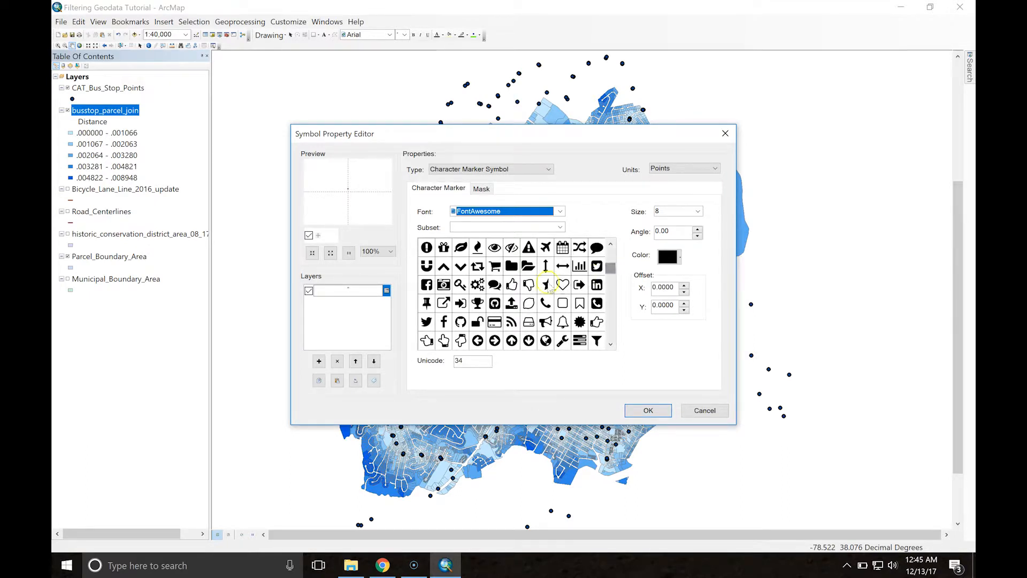
{"action": "left_click", "coordinate": [511, 285]}
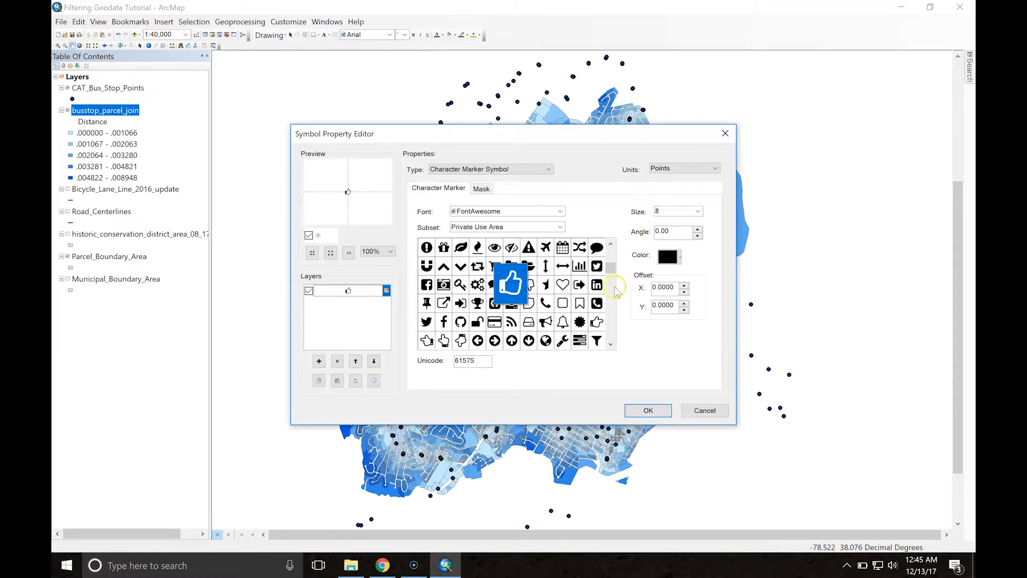
{"action": "left_click", "coordinate": [644, 413]}
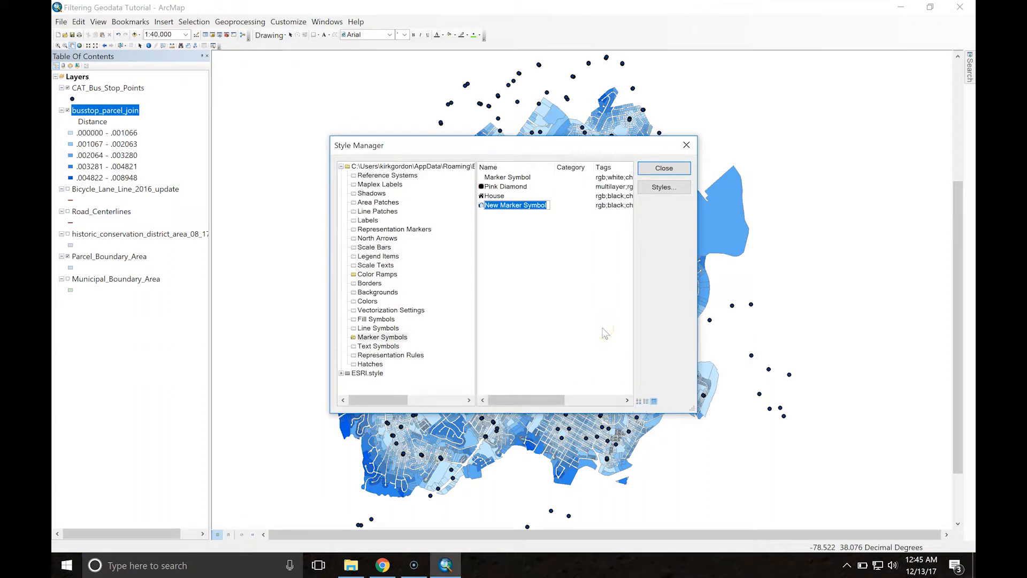
{"action": "type", "text": "Like Button"}
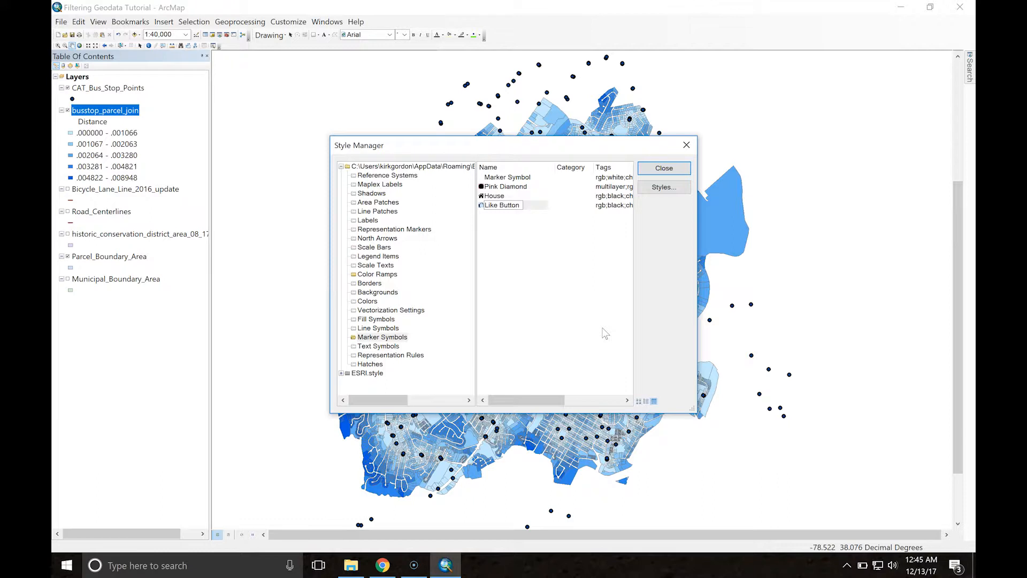
{"action": "left_click", "coordinate": [602, 328]}
{"action": "left_click", "coordinate": [650, 166]}
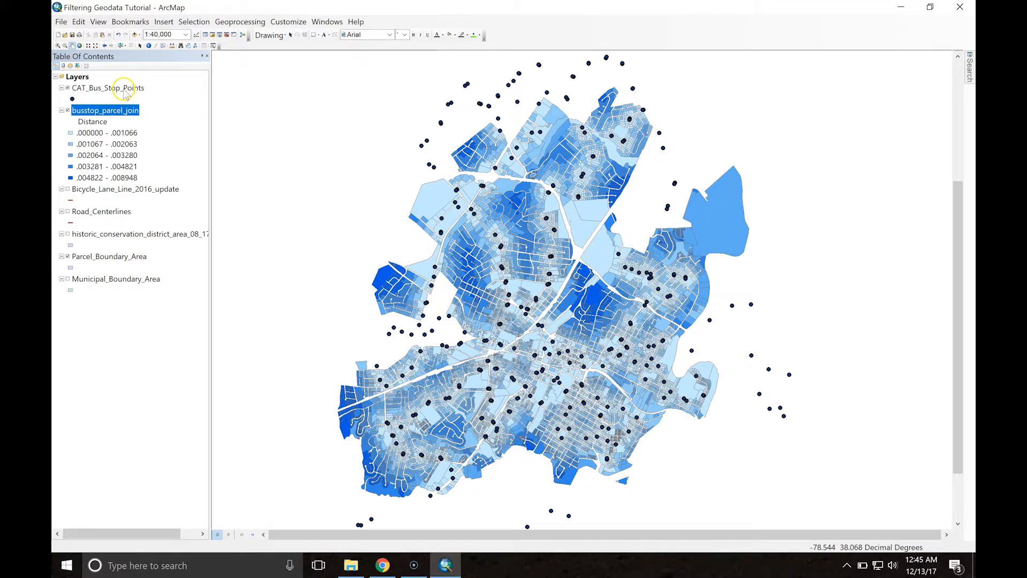
Step: Apply the Like Button marker symbol to the CAT_Bus_Stop_Points layer
{"action": "left_click", "coordinate": [122, 91]}
{"action": "right_click", "coordinate": [123, 91]}
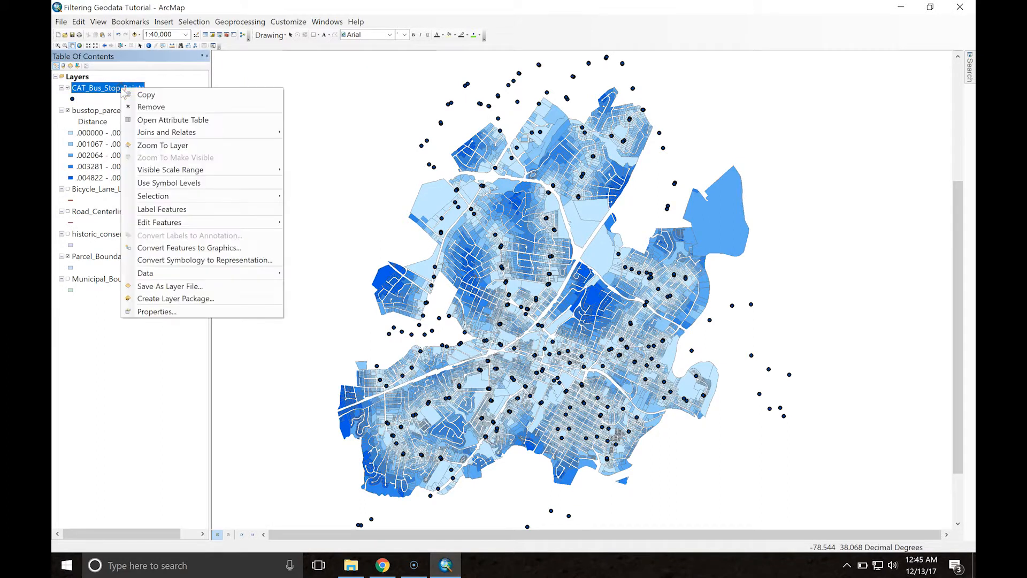
{"action": "left_click", "coordinate": [162, 314]}
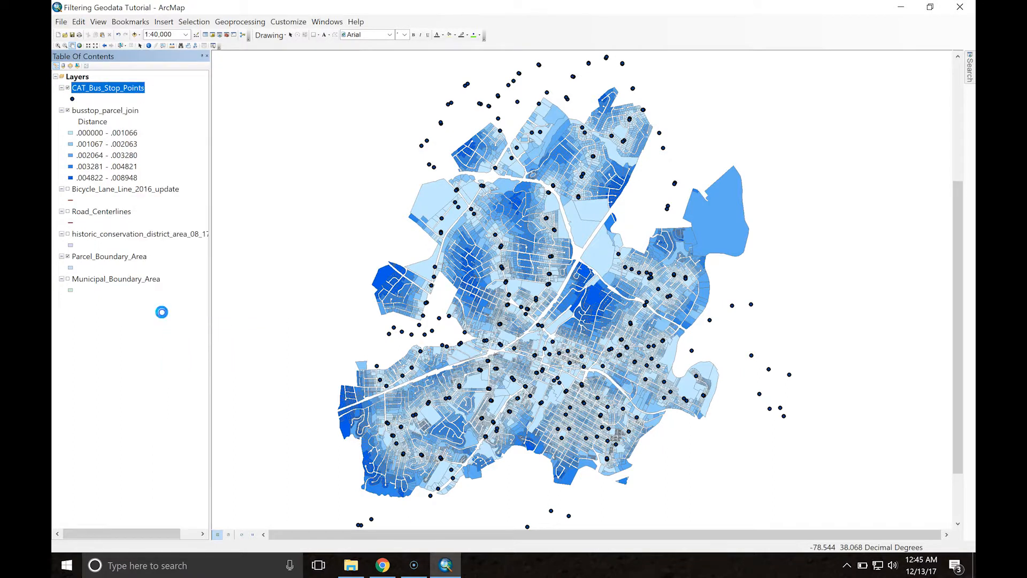
{"action": "left_click", "coordinate": [479, 226]}
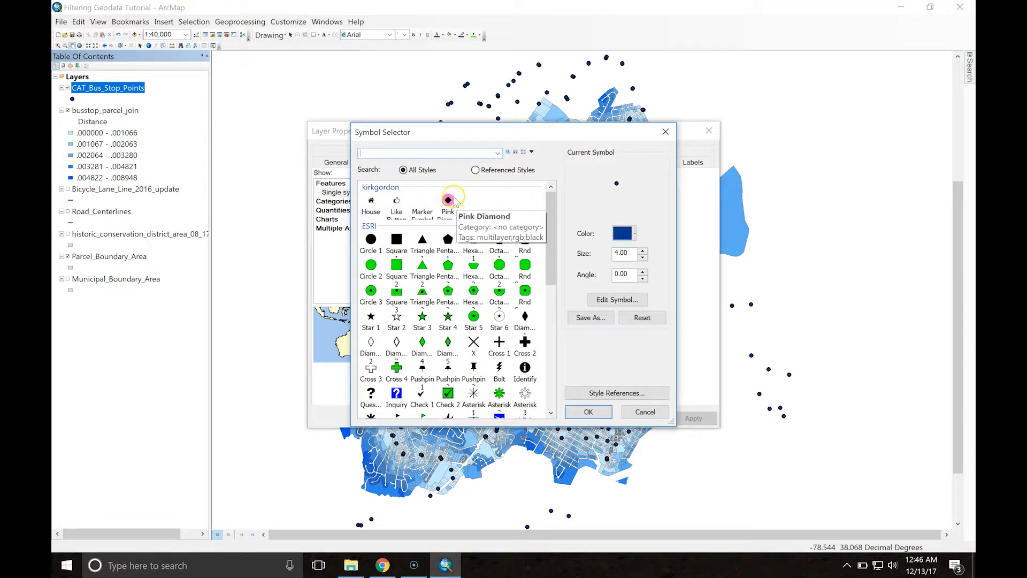
{"action": "left_click", "coordinate": [396, 204]}
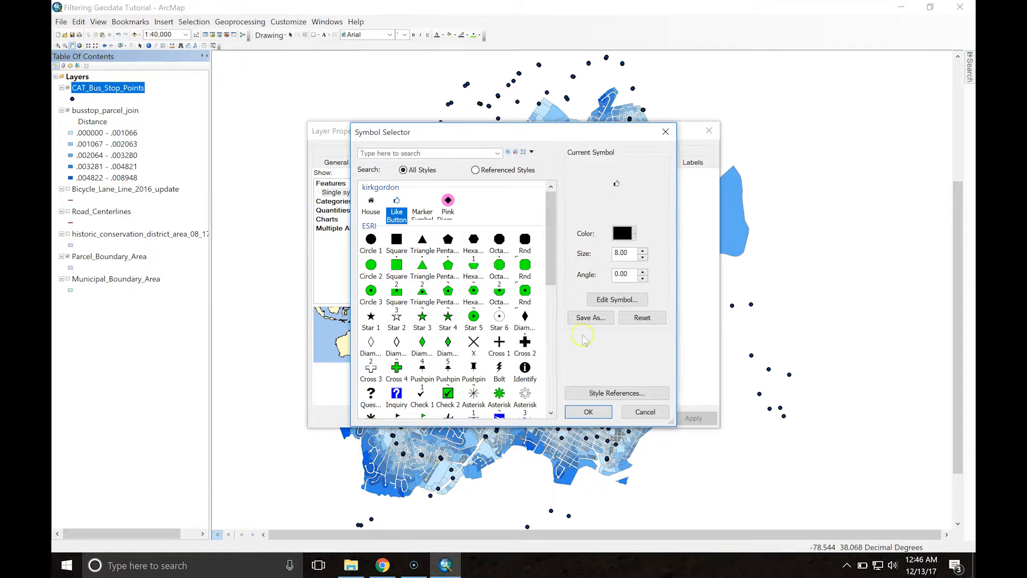
{"action": "left_click", "coordinate": [589, 409]}
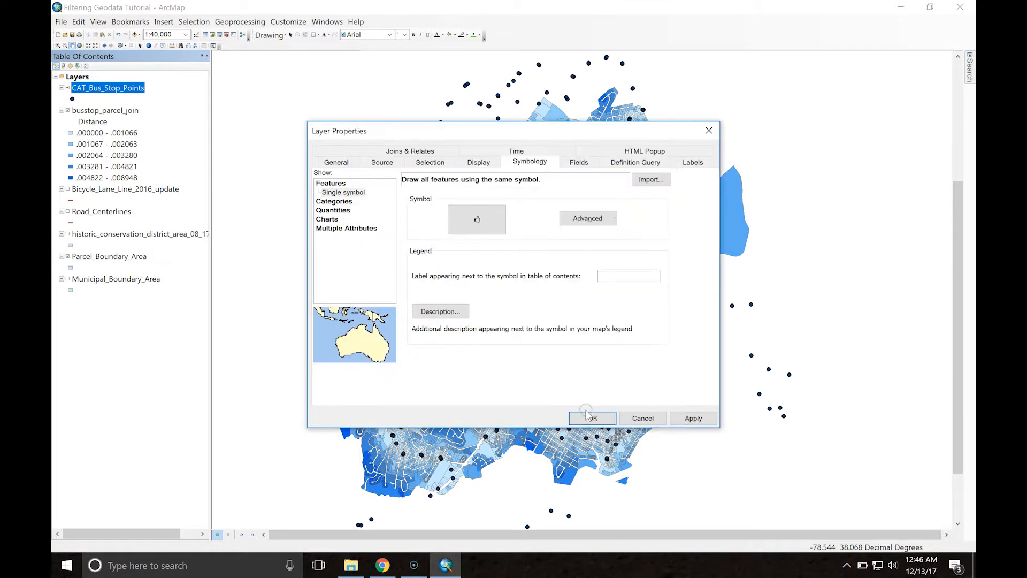
{"action": "left_click", "coordinate": [592, 418]}
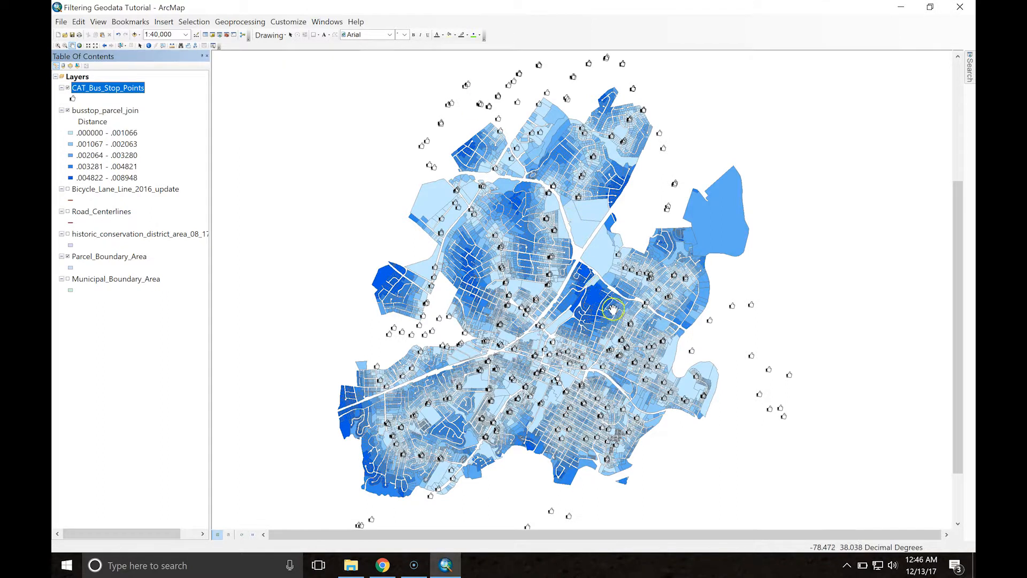
Step: Hide the CAT_Bus_Stop_Points, busstop_parcel_join and Parcel_Boundary_Area layers and show only Municipal_Boundary_Area
{"action": "left_click", "coordinate": [565, 299]}
{"action": "left_click", "coordinate": [68, 88]}
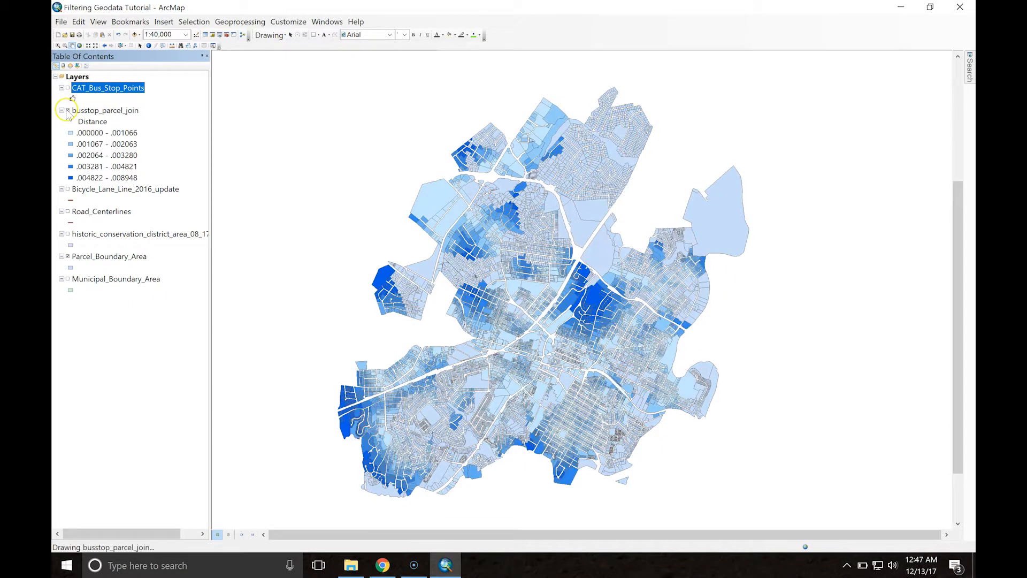
{"action": "left_click", "coordinate": [68, 110]}
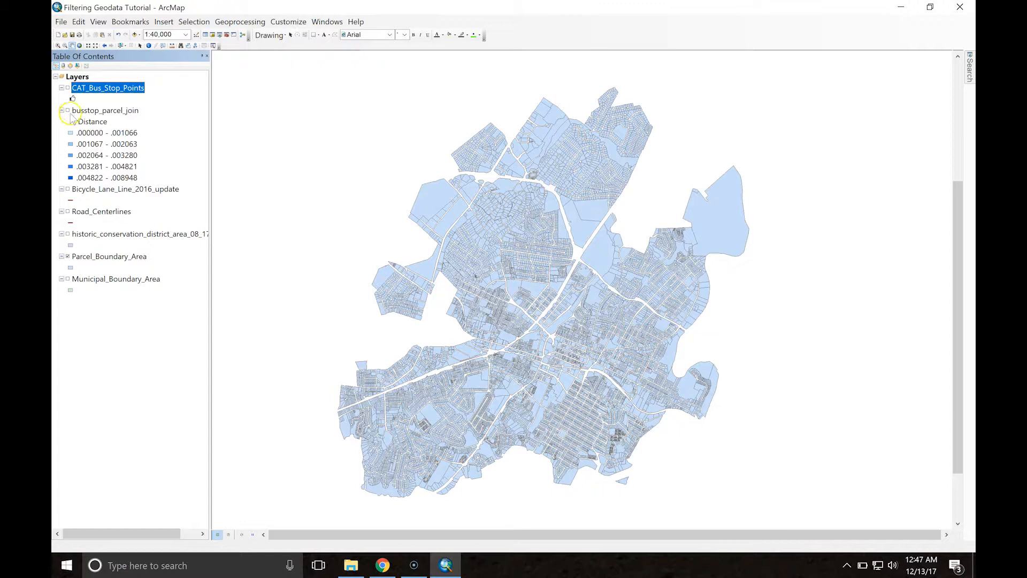
{"action": "left_click", "coordinate": [68, 256]}
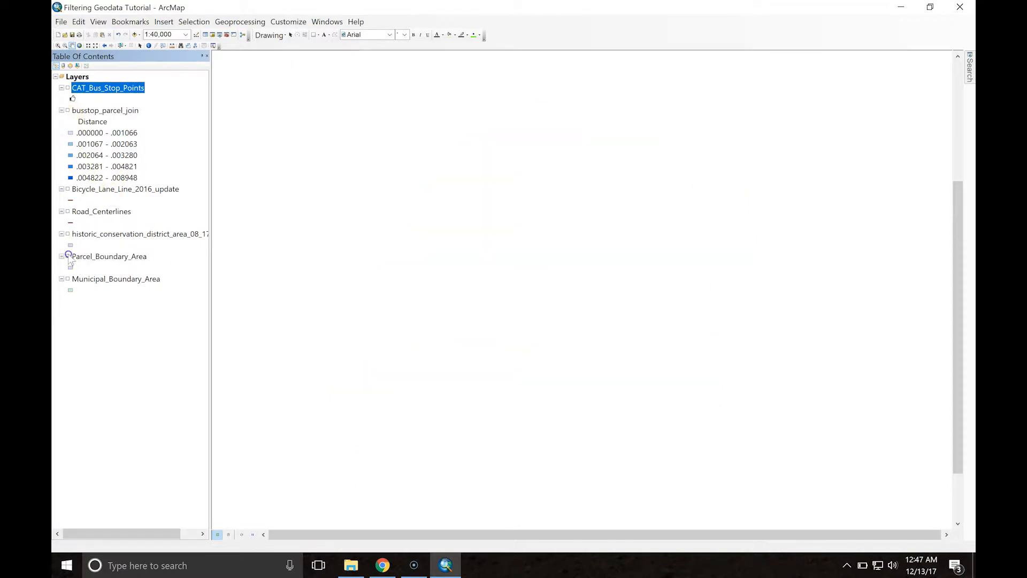
{"action": "left_click", "coordinate": [67, 278]}
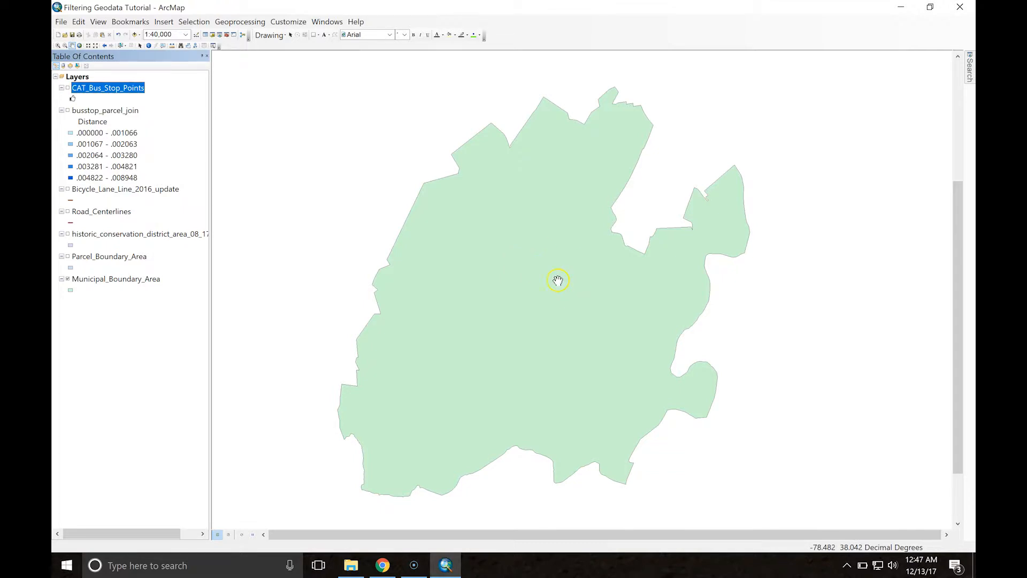
Step: Edit the Municipal_Boundary_Area layer's symbol and change its type to Gradient Fill Symbol
{"action": "right_click", "coordinate": [89, 280]}
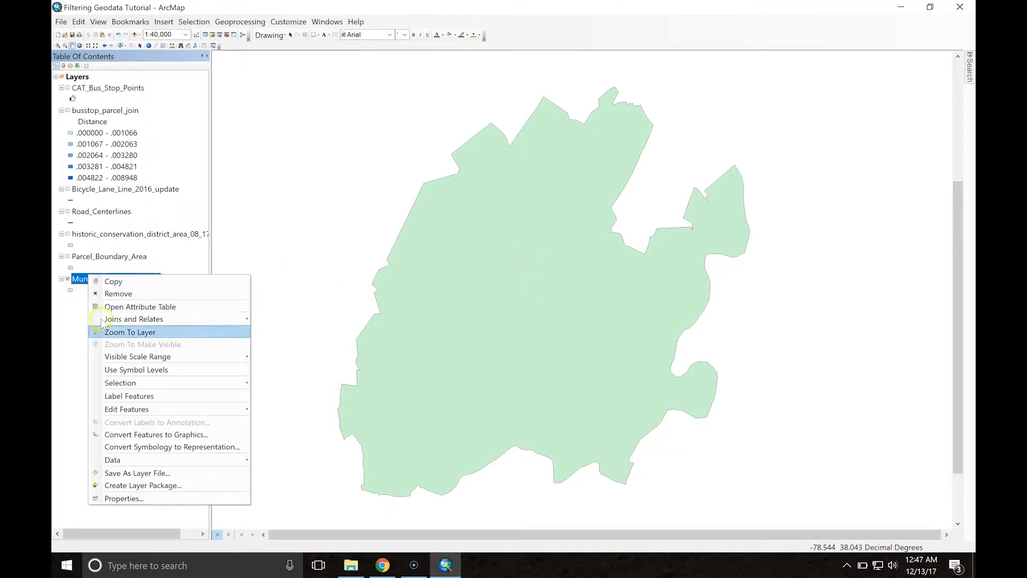
{"action": "left_click", "coordinate": [121, 497]}
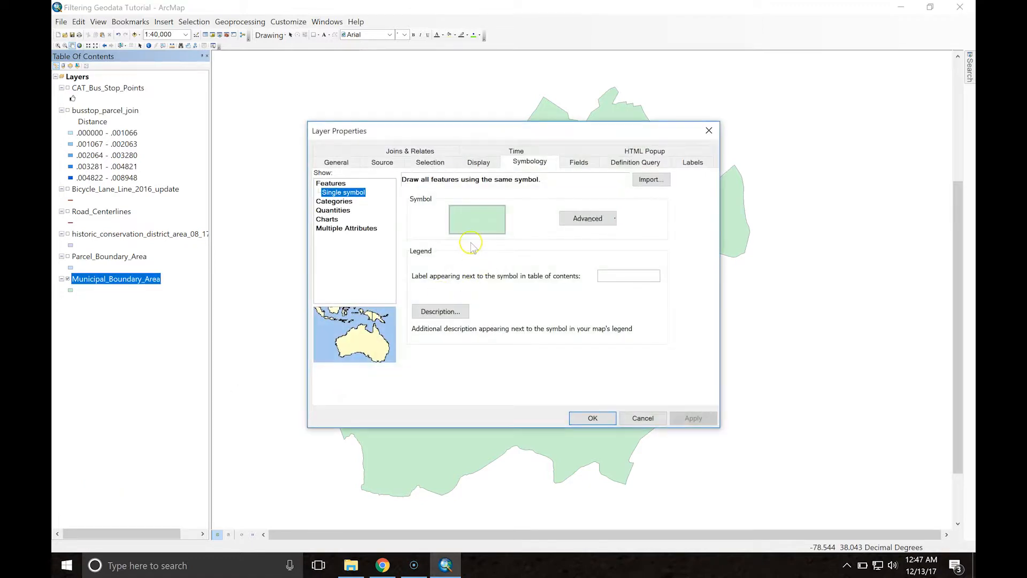
{"action": "left_click", "coordinate": [477, 221]}
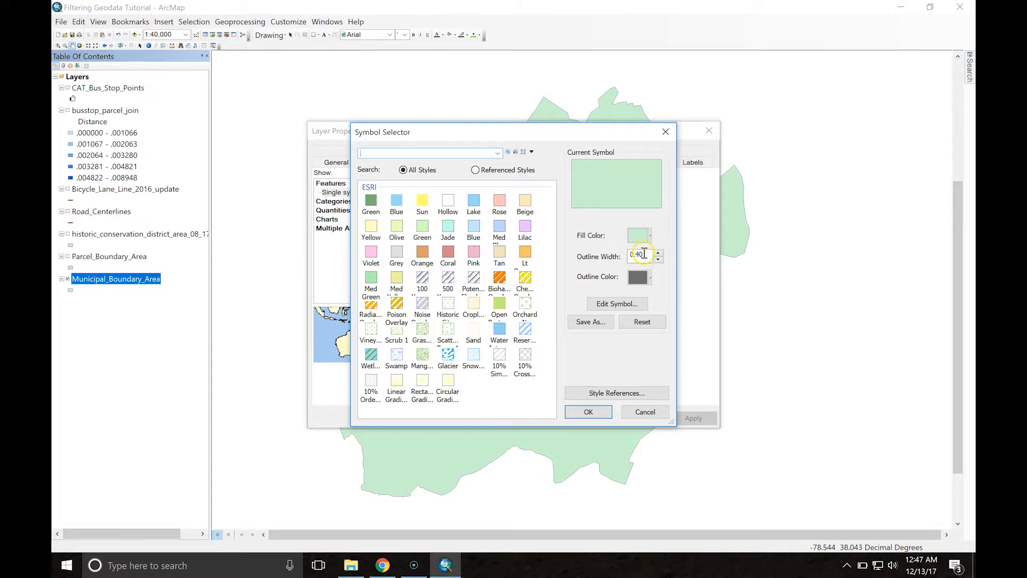
{"action": "left_click", "coordinate": [608, 307]}
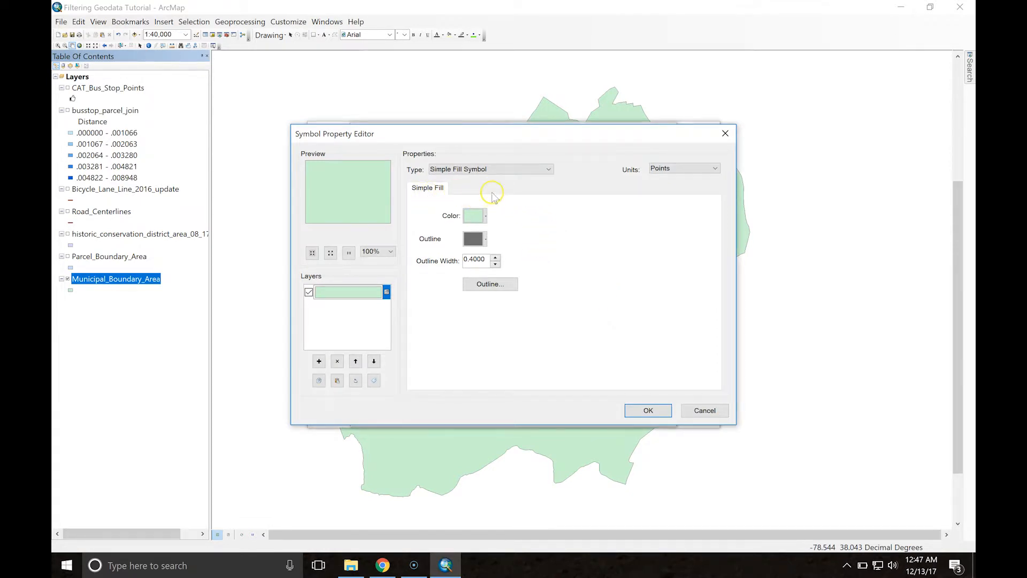
{"action": "left_click", "coordinate": [548, 170]}
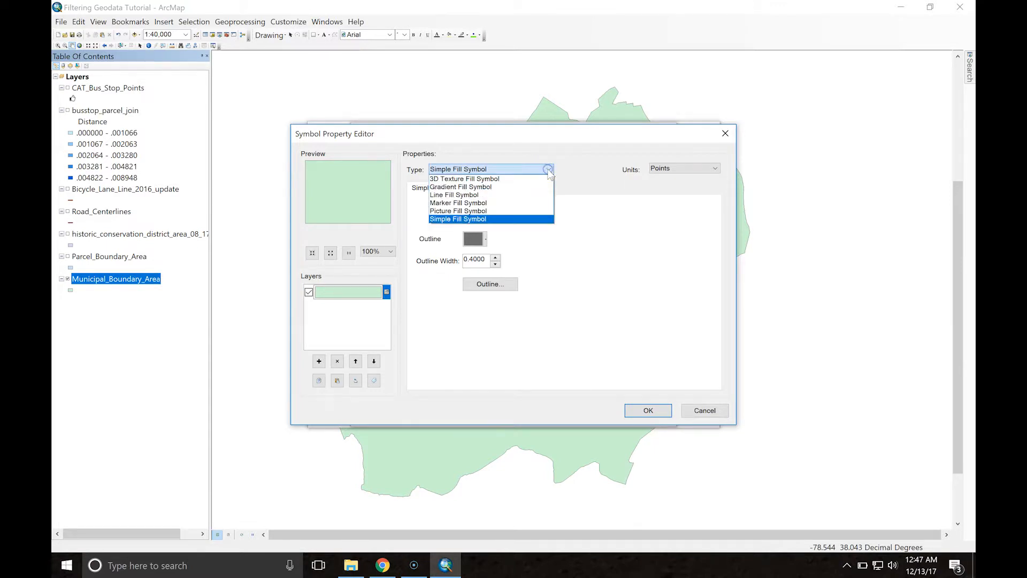
{"action": "left_click", "coordinate": [467, 188]}
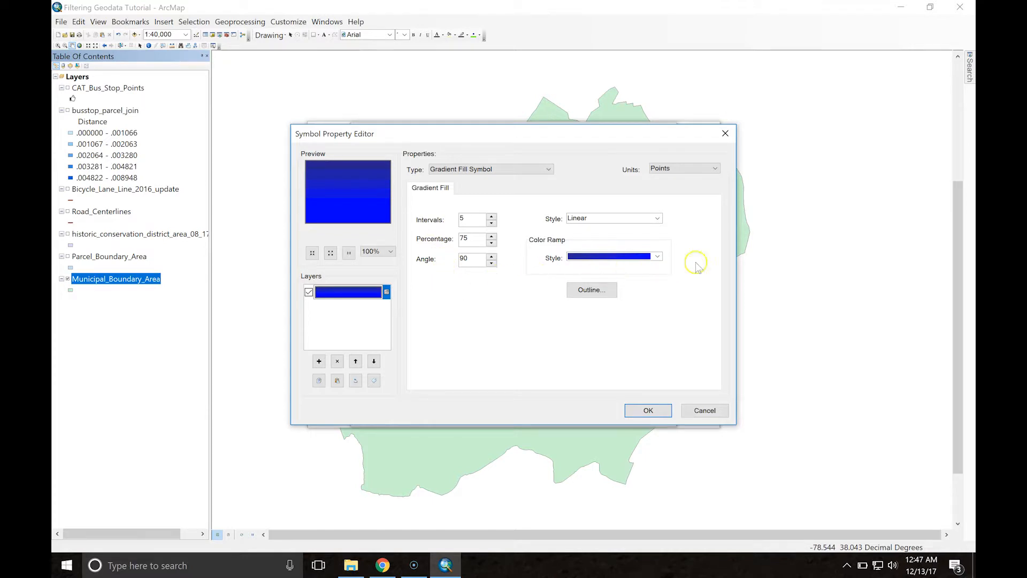
Step: Give the gradient fill a light-to-dark green color ramp, with percentage 100 and 200 intervals
{"action": "left_click", "coordinate": [657, 256]}
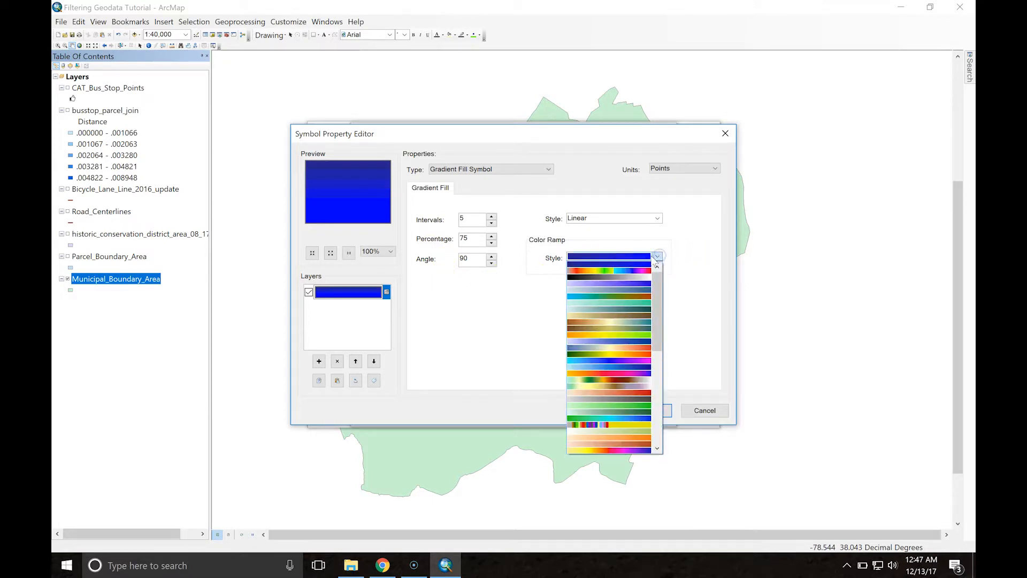
{"action": "left_click", "coordinate": [623, 303]}
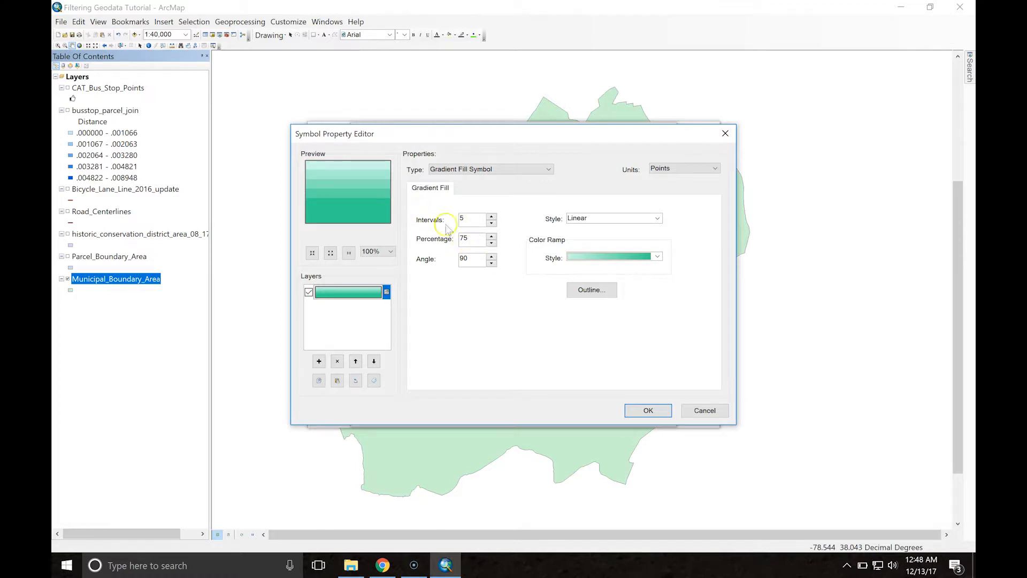
{"action": "left_click_drag", "start_coordinate": [471, 238], "coordinate": [460, 236]}
{"action": "type", "text": "100"}
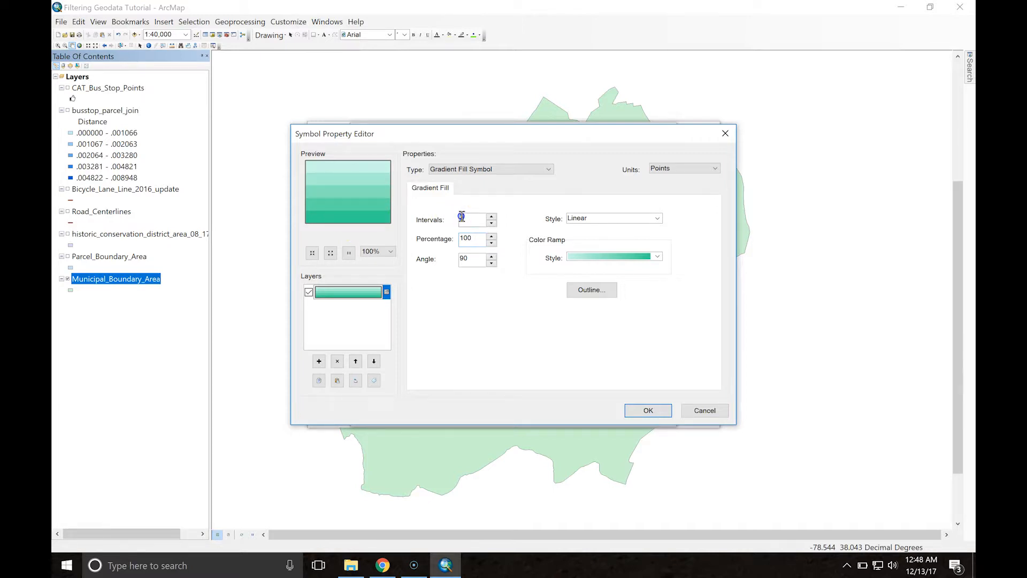
{"action": "type", "text": "2"}
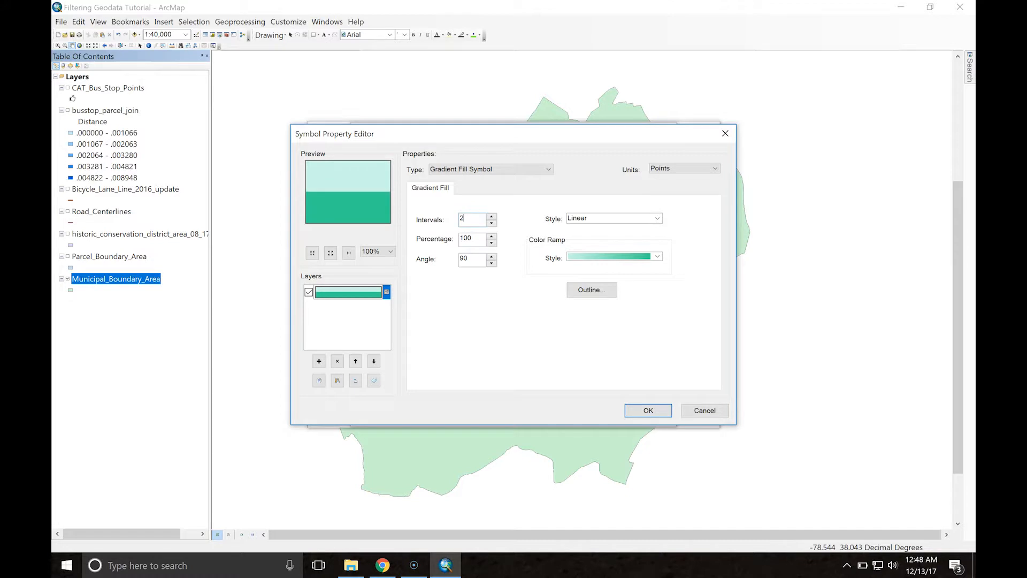
{"action": "type", "text": "00"}
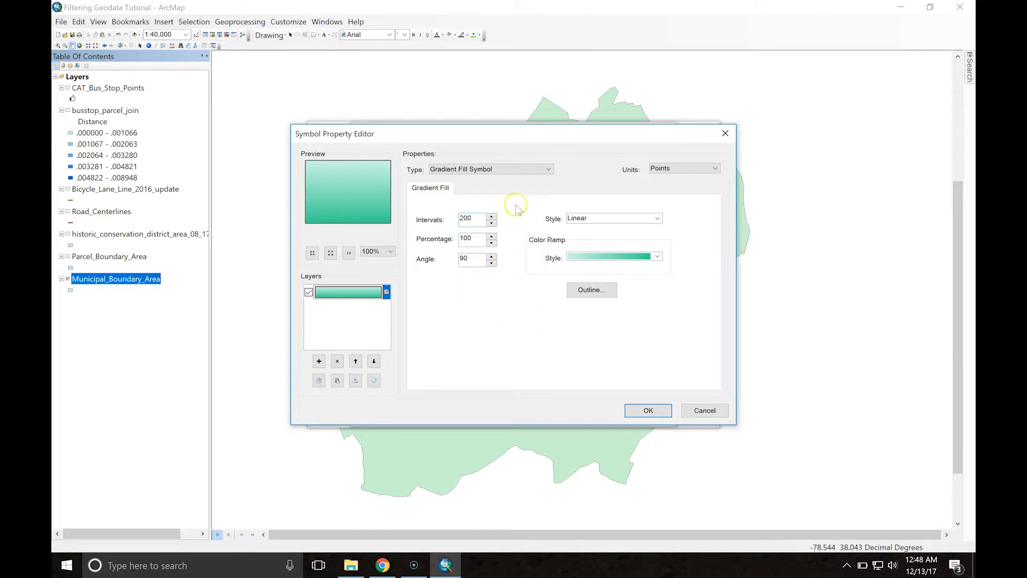
Step: Change the fill type to Picture Fill Symbol and load the seamless_watercolor_texture_by_koncaliev-d4hccib picture from the Desktop
{"action": "left_click", "coordinate": [547, 172]}
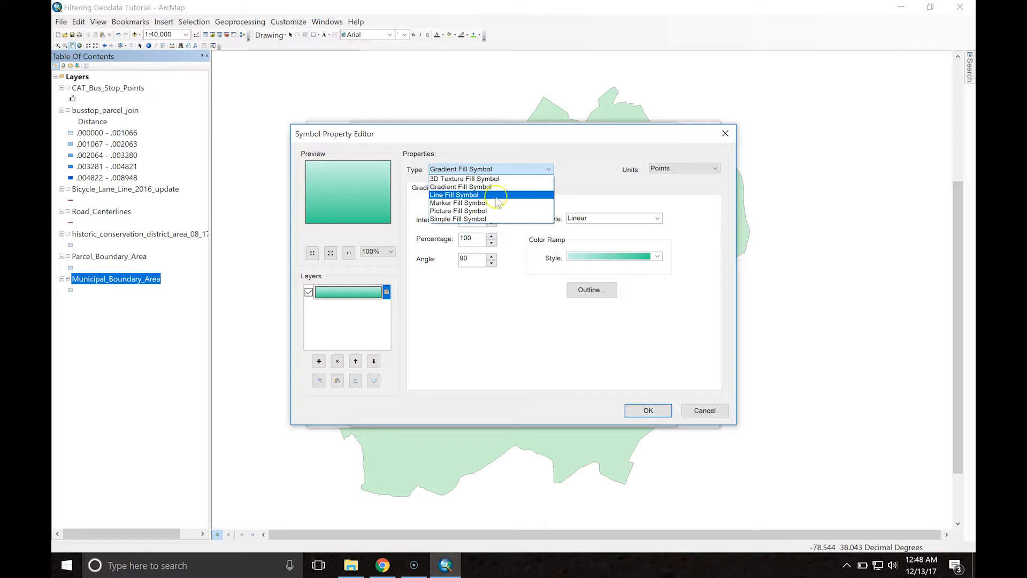
{"action": "left_click", "coordinate": [483, 209]}
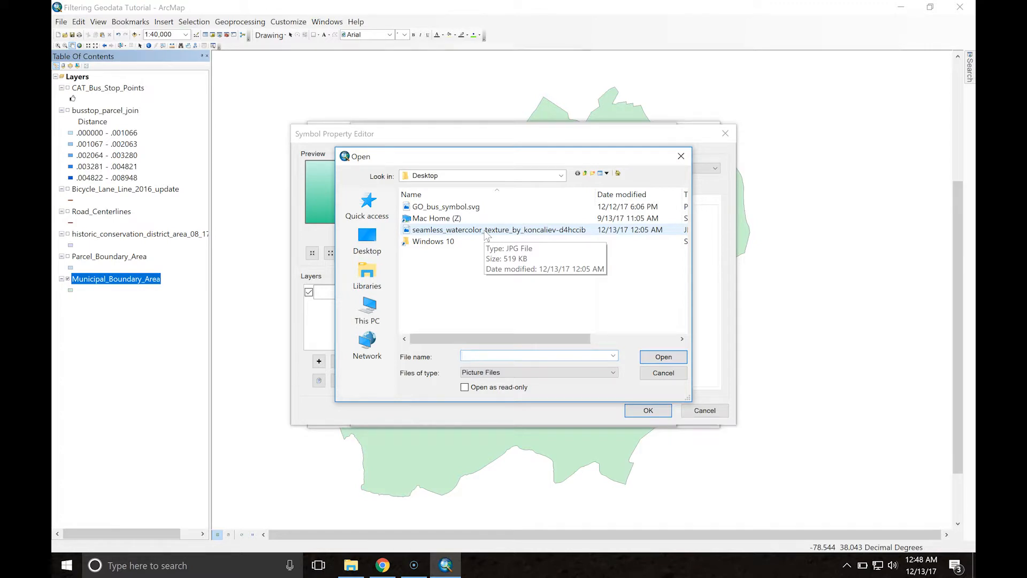
{"action": "left_click", "coordinate": [485, 230]}
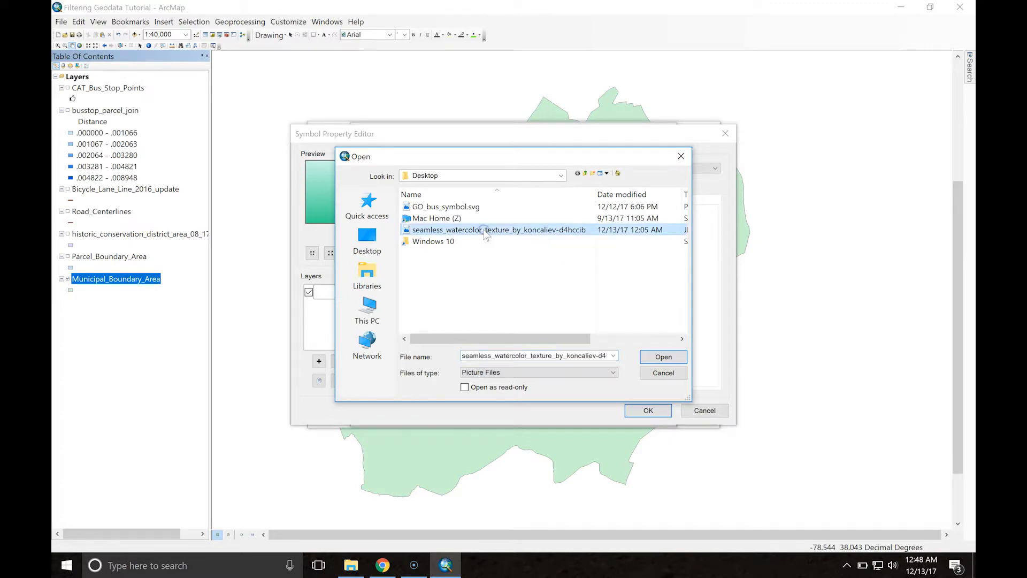
{"action": "left_click", "coordinate": [652, 357]}
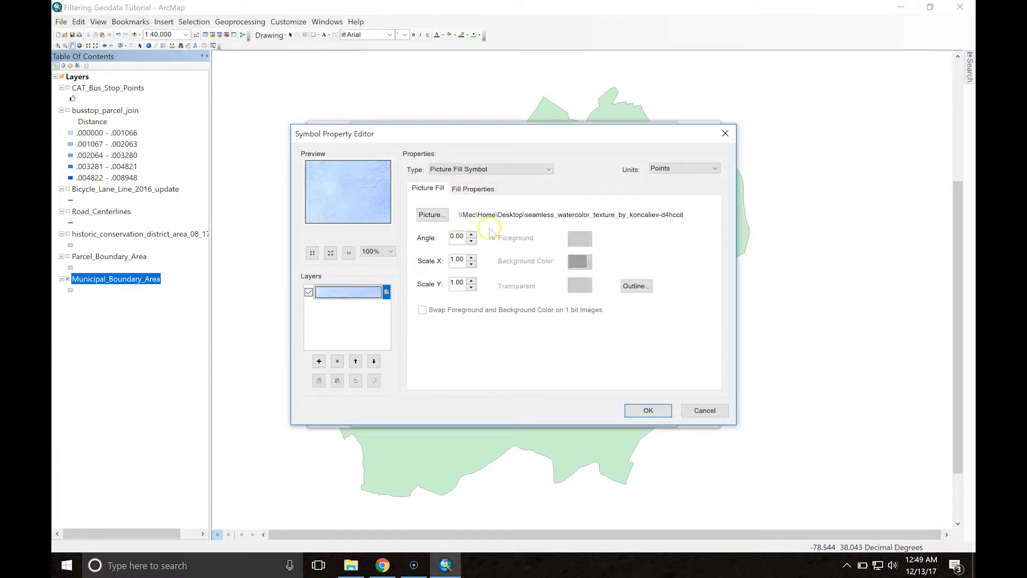
Step: Try to apply the watercolor picture fill to the Municipal_Boundary_Area layer and close its properties
{"action": "left_click", "coordinate": [464, 241]}
{"action": "left_click", "coordinate": [452, 261]}
{"action": "left_click", "coordinate": [390, 251]}
{"action": "left_click", "coordinate": [409, 235]}
{"action": "left_click", "coordinate": [644, 410]}
{"action": "left_click", "coordinate": [589, 411]}
{"action": "left_click", "coordinate": [591, 419]}
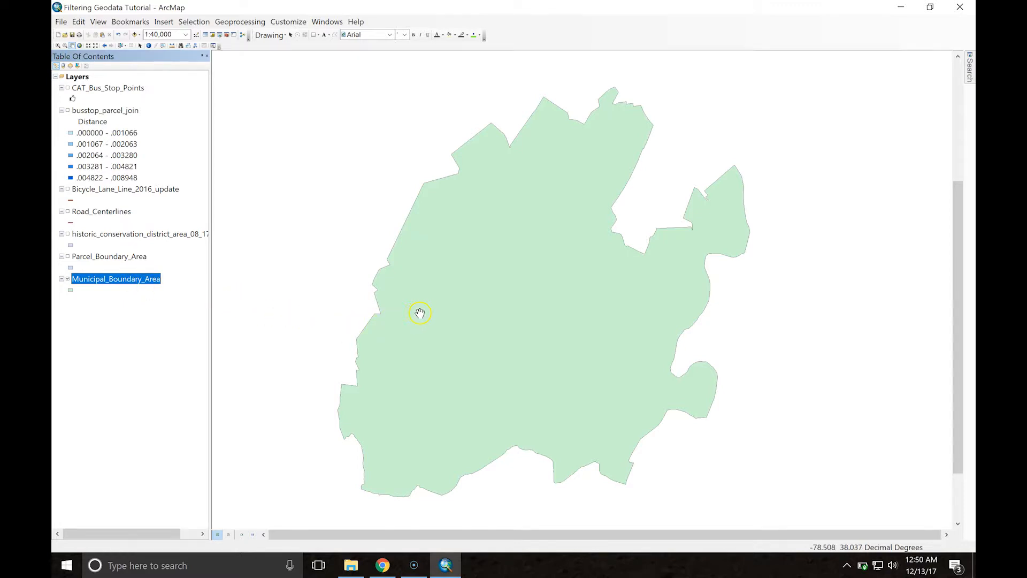
Step: Edit the Municipal_Boundary_Area layer's symbol as a Picture Fill Symbol using the seamless_watercolor_texture_by_koncaliev-d4hccib picture
{"action": "right_click", "coordinate": [94, 284]}
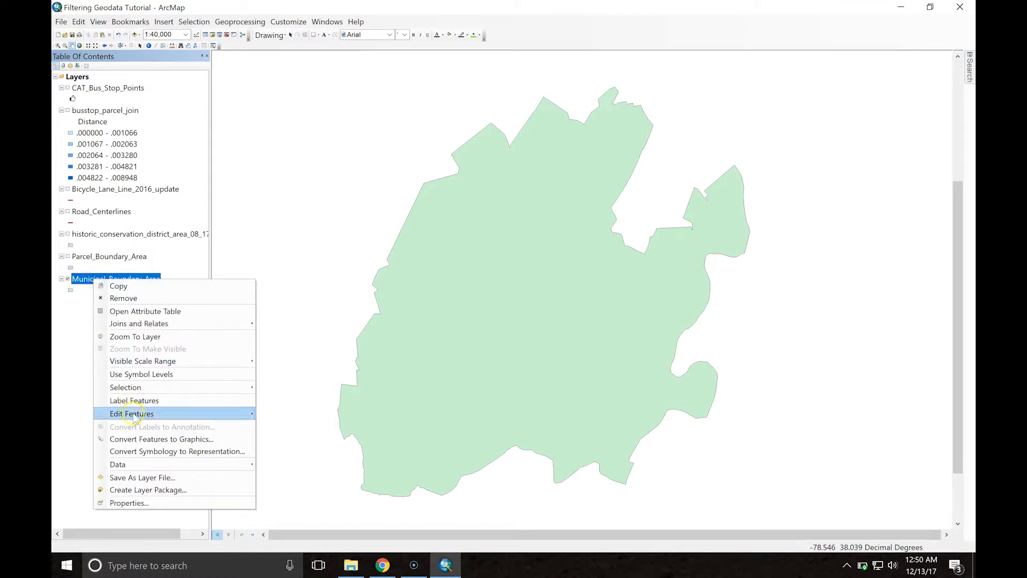
{"action": "left_click", "coordinate": [129, 503]}
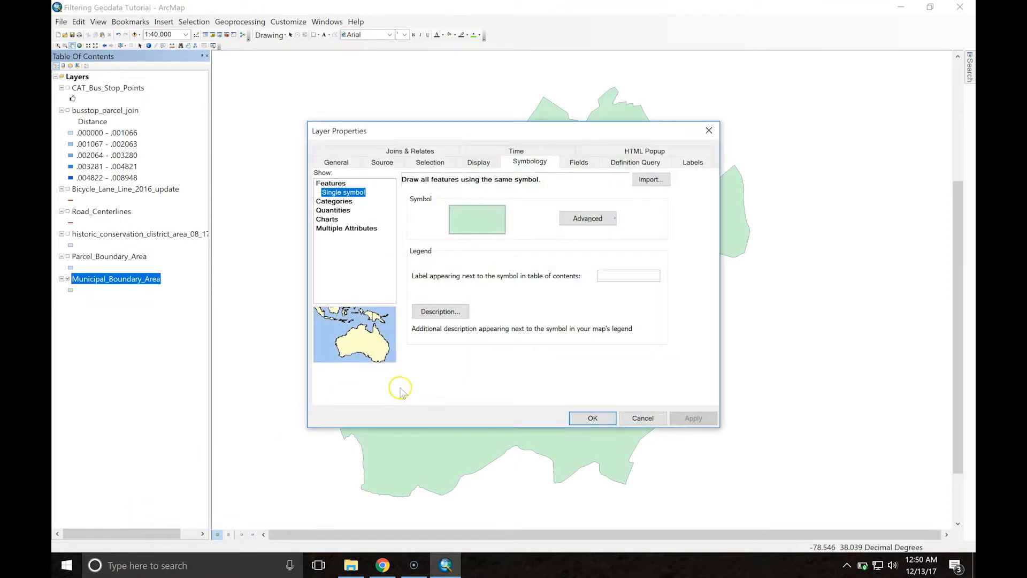
{"action": "left_click", "coordinate": [475, 218]}
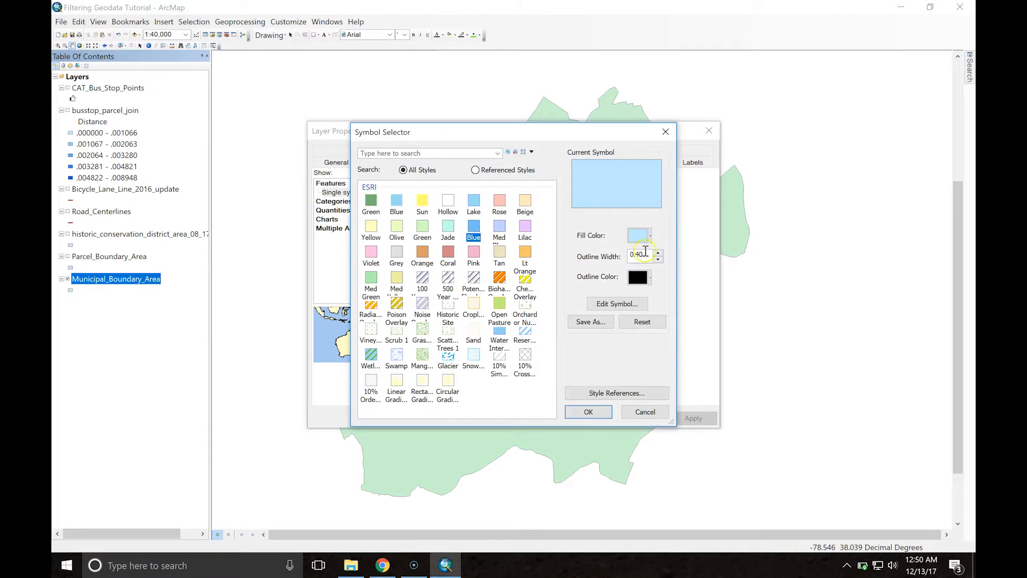
{"action": "left_click", "coordinate": [613, 305]}
{"action": "left_click", "coordinate": [515, 169]}
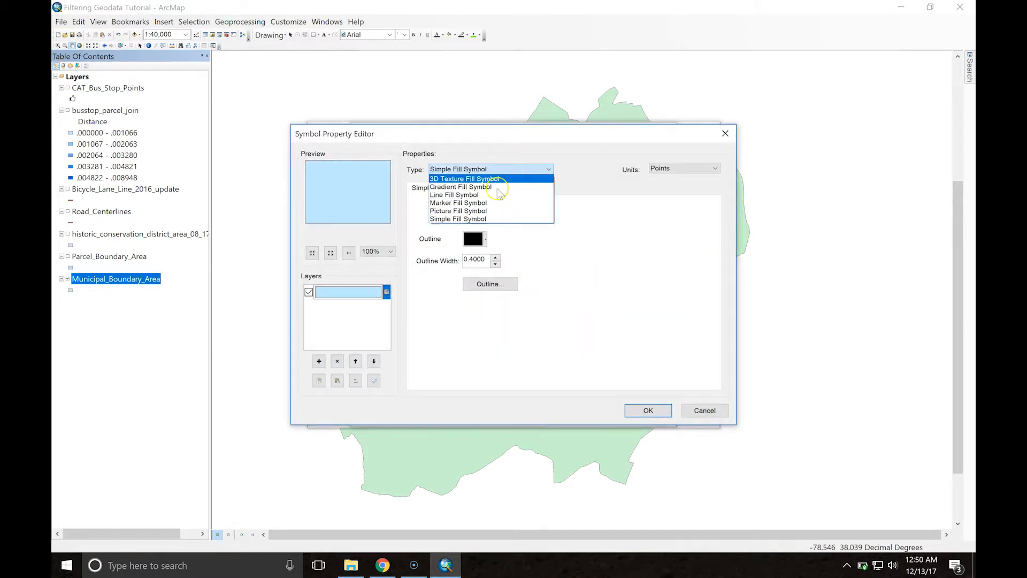
{"action": "left_click", "coordinate": [483, 213]}
{"action": "left_click", "coordinate": [453, 230]}
{"action": "left_click", "coordinate": [663, 356]}
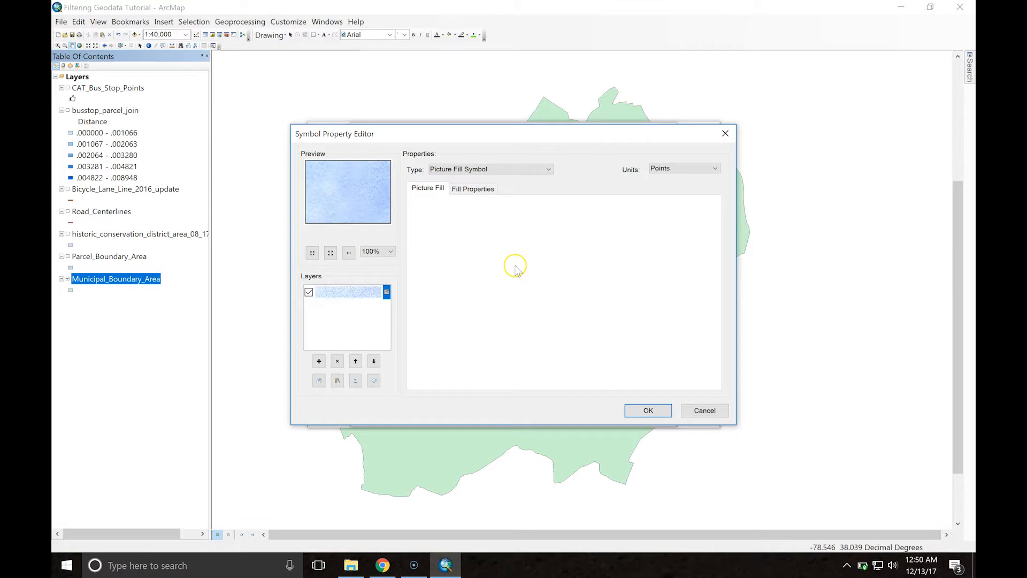
Step: Accept the watercolor picture fill, apply it to the Municipal_Boundary_Area layer and close the layer properties
{"action": "left_click", "coordinate": [648, 410]}
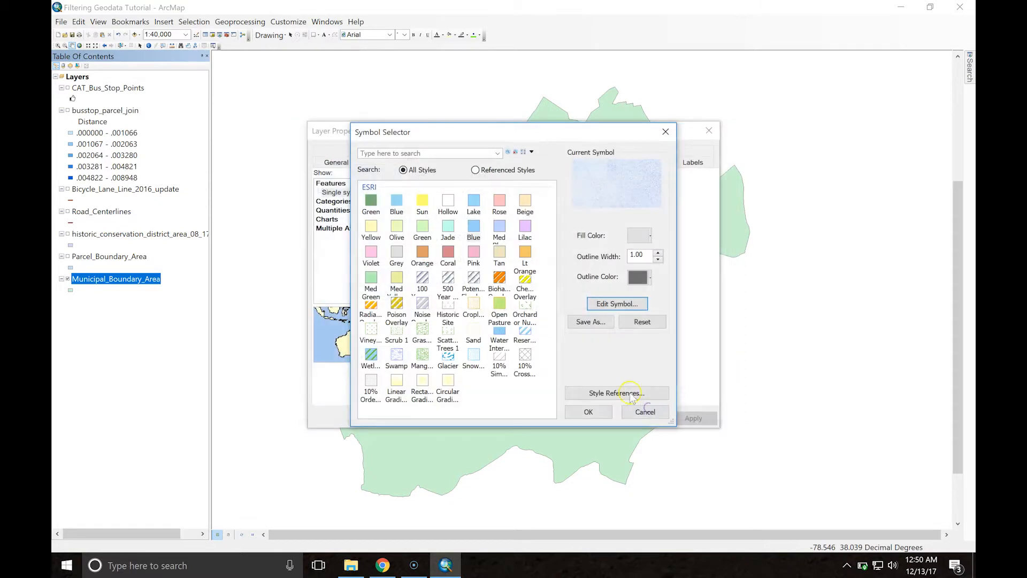
{"action": "left_click", "coordinate": [587, 415]}
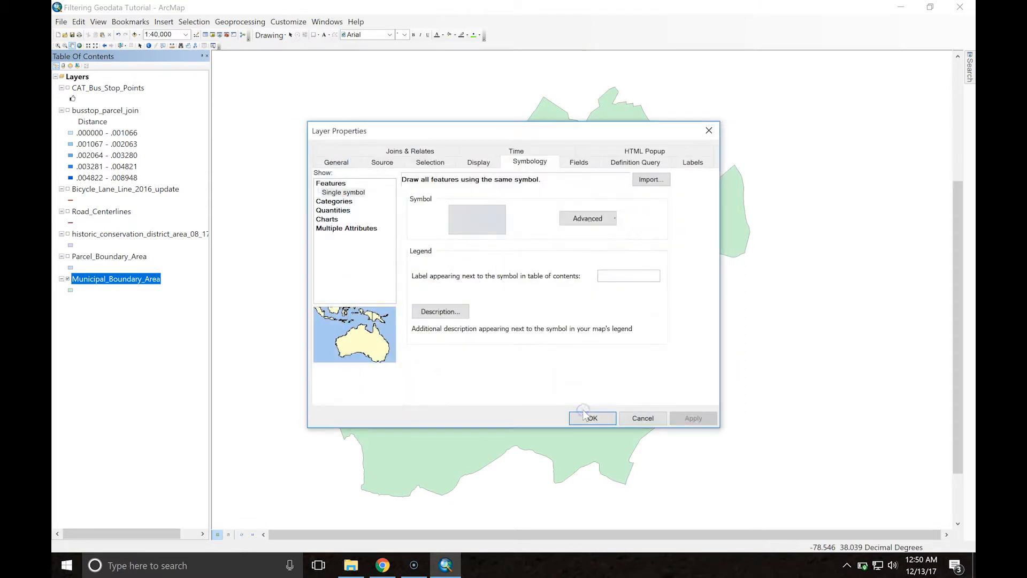
{"action": "left_click", "coordinate": [693, 419]}
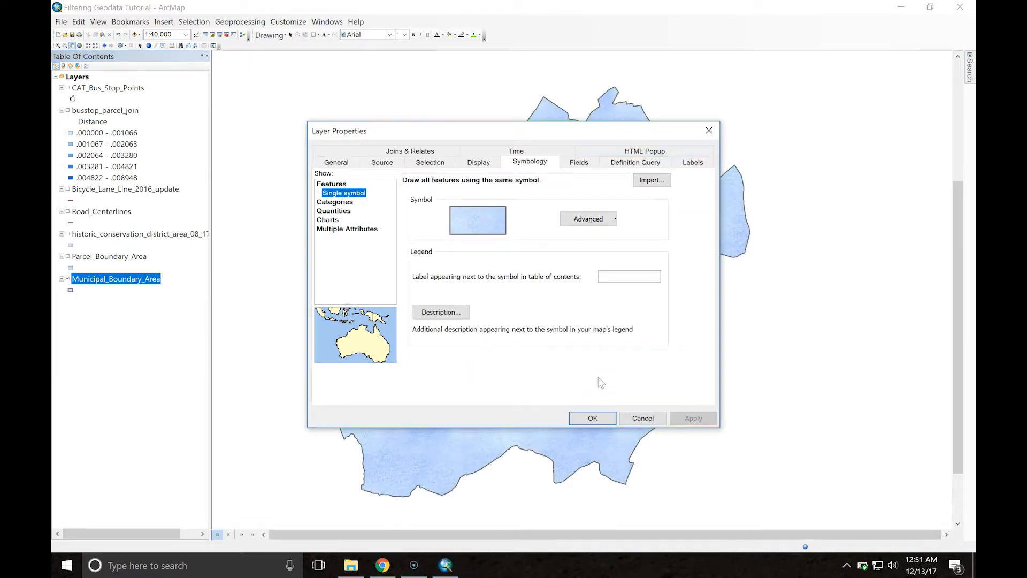
{"action": "left_click", "coordinate": [591, 418]}
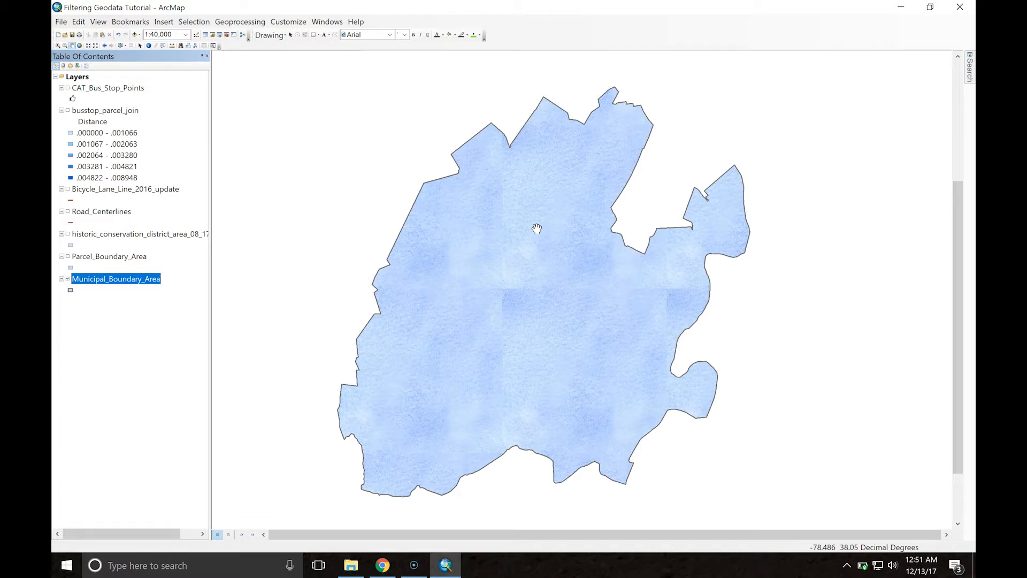
Step: Hide the Municipal_Boundary_Area layer and show the busstop_parcel_join and CAT_Bus_Stop_Points layers
{"action": "left_click", "coordinate": [488, 205]}
{"action": "left_click", "coordinate": [70, 279]}
{"action": "left_click", "coordinate": [68, 279]}
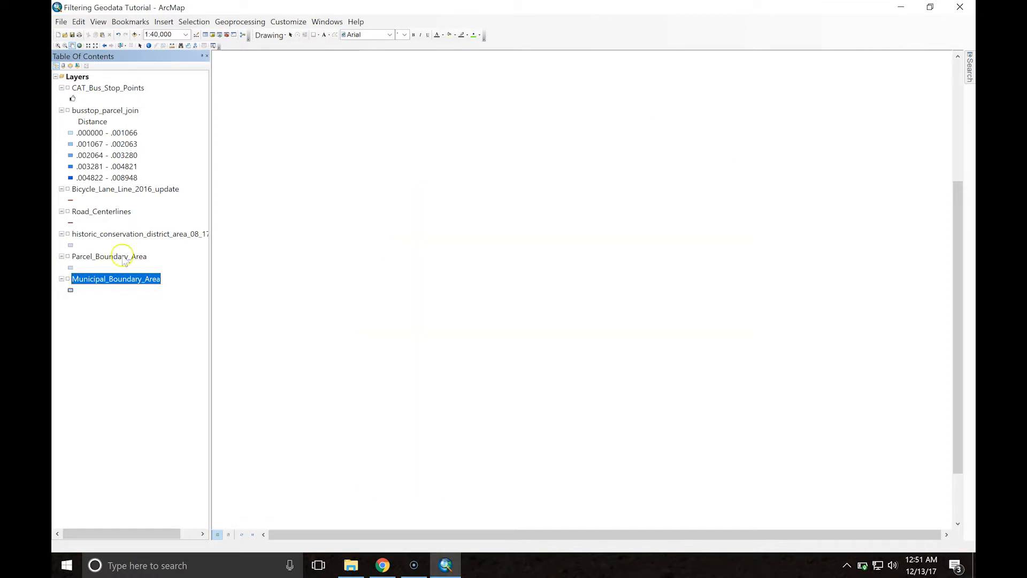
{"action": "left_click", "coordinate": [67, 110]}
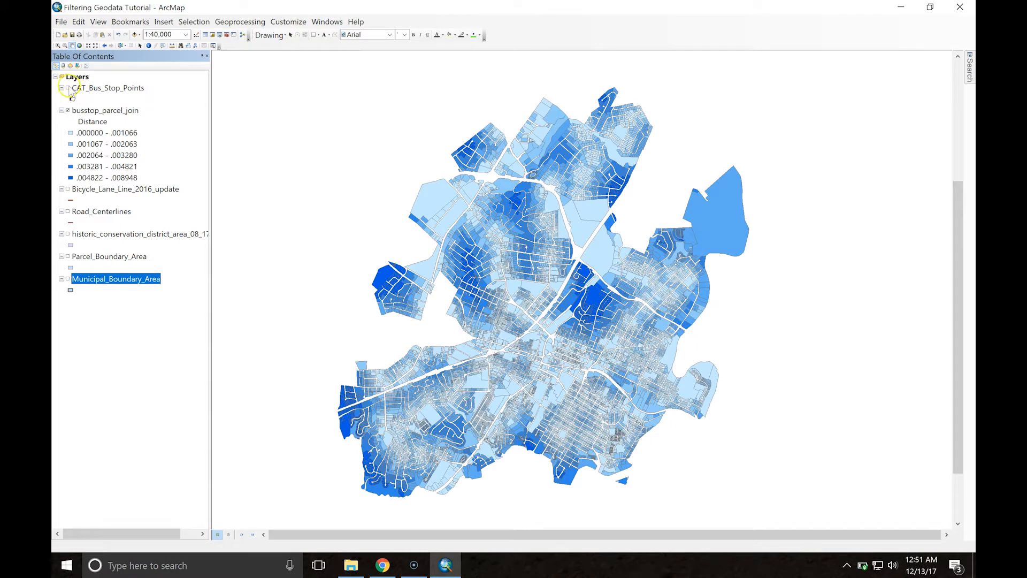
{"action": "left_click", "coordinate": [67, 88]}
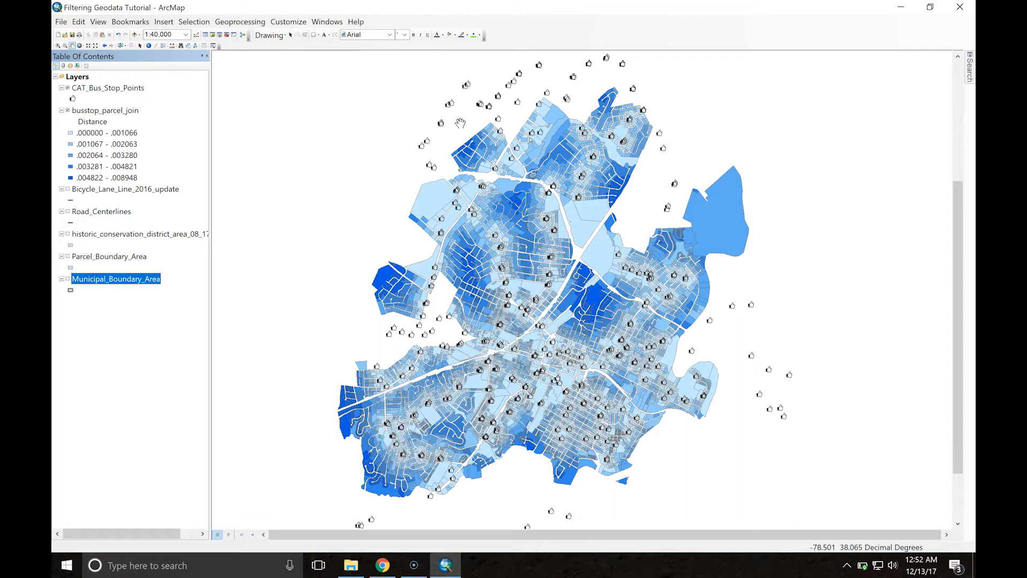
Step: Switch to Layout View and widen the data frame to both side margins of the page
{"action": "left_click", "coordinate": [92, 22]}
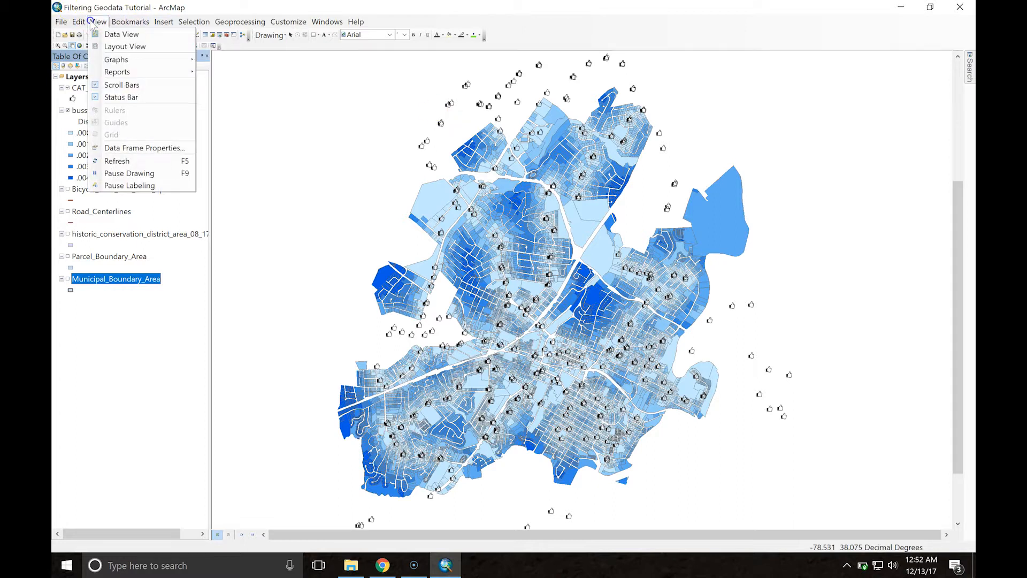
{"action": "left_click", "coordinate": [114, 47]}
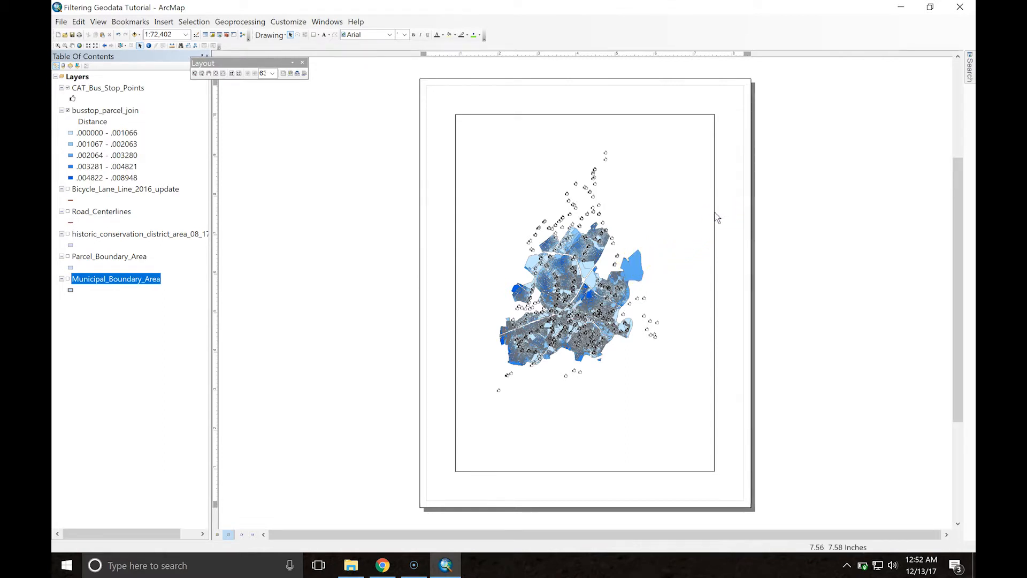
{"action": "left_click", "coordinate": [454, 140]}
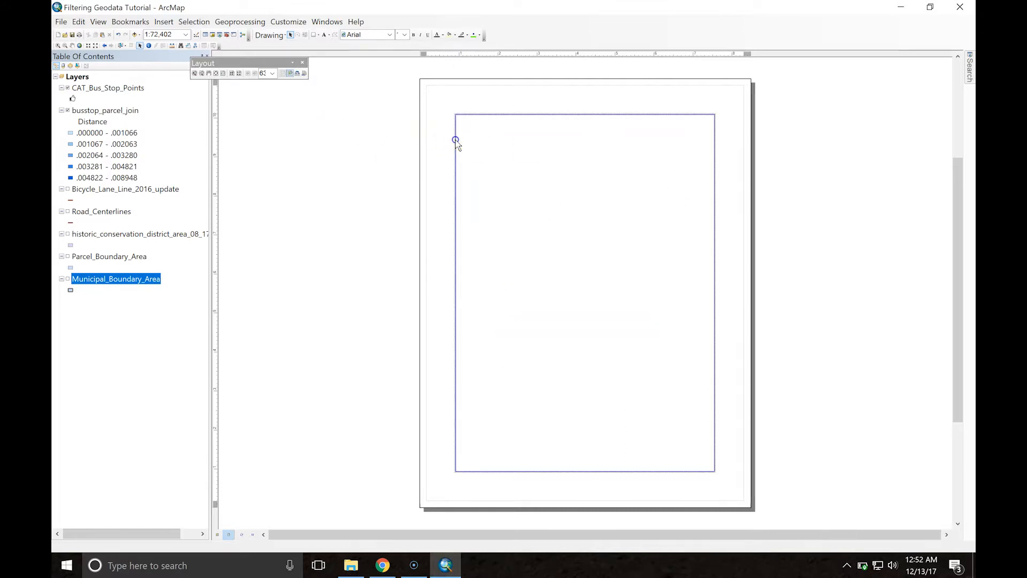
{"action": "left_click", "coordinate": [454, 168]}
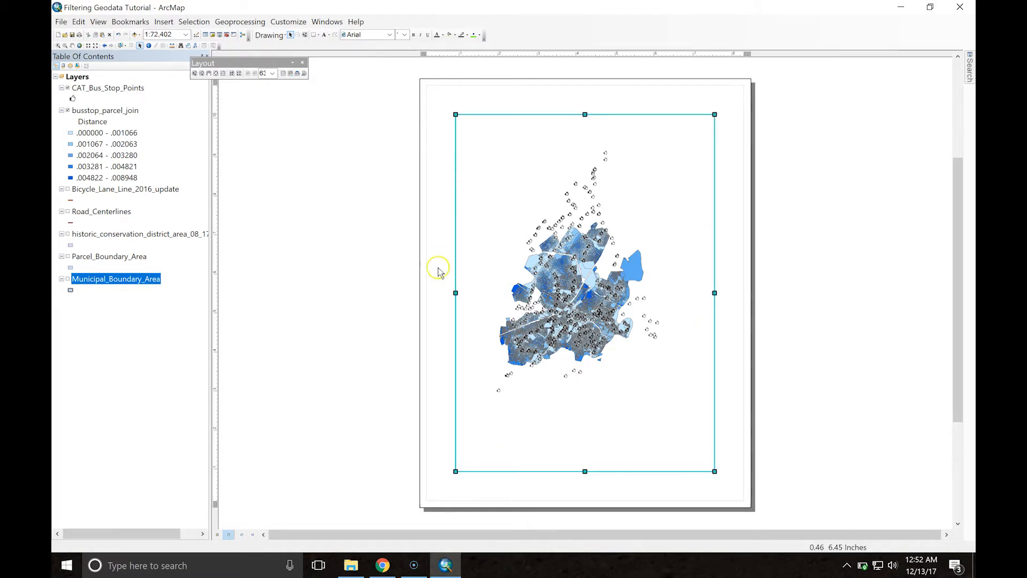
{"action": "left_click_drag", "start_coordinate": [455, 292], "coordinate": [426, 289]}
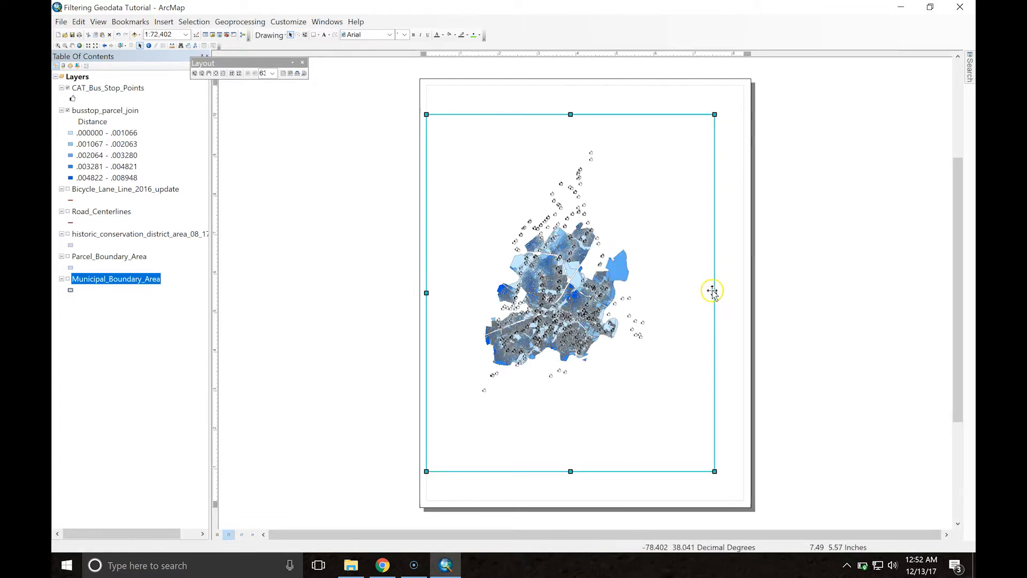
{"action": "left_click_drag", "start_coordinate": [713, 291], "coordinate": [744, 288]}
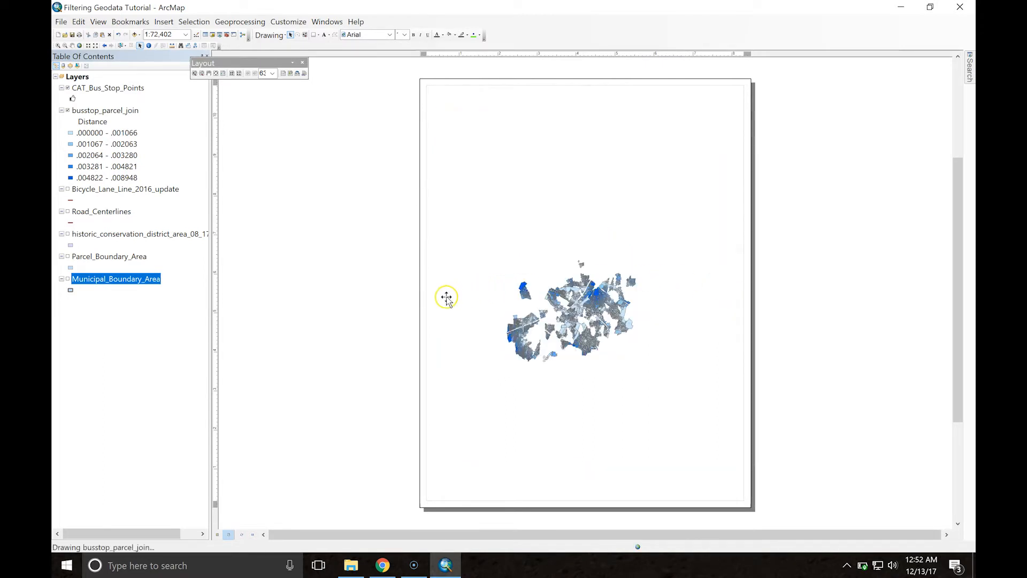
{"action": "left_click_drag", "start_coordinate": [440, 289], "coordinate": [427, 289]}
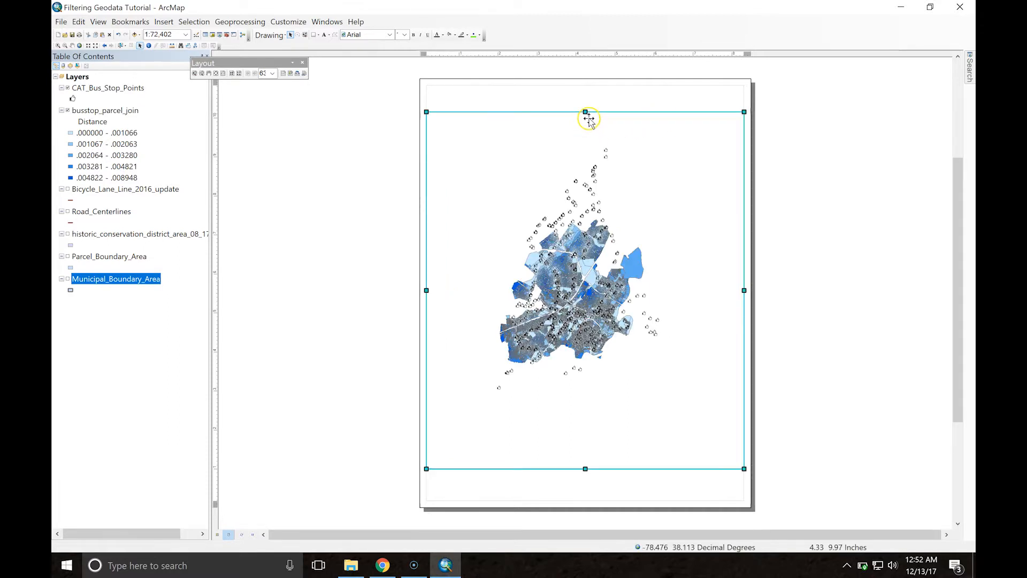
Step: Extend the data frame to the upper and lower page margins and deselect it
{"action": "left_click_drag", "start_coordinate": [585, 112], "coordinate": [587, 86]}
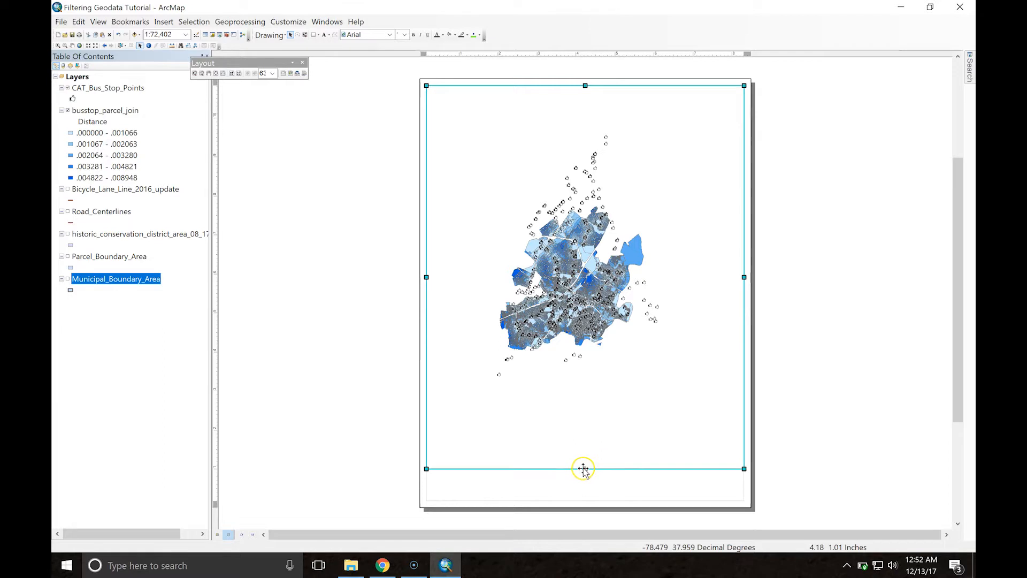
{"action": "left_click_drag", "start_coordinate": [585, 470], "coordinate": [582, 488]}
{"action": "left_click_drag", "start_coordinate": [579, 498], "coordinate": [578, 501]}
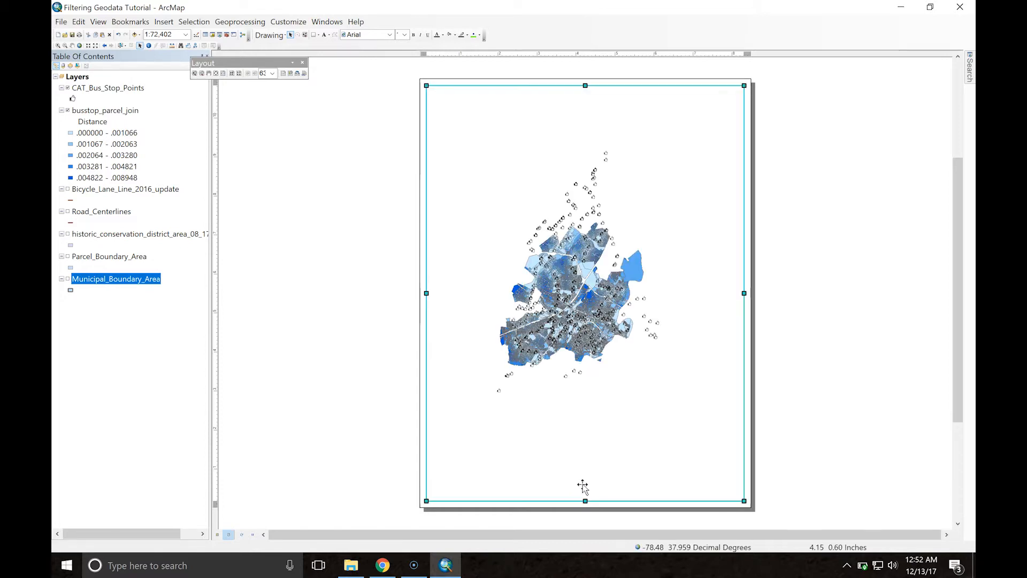
{"action": "left_click", "coordinate": [405, 309]}
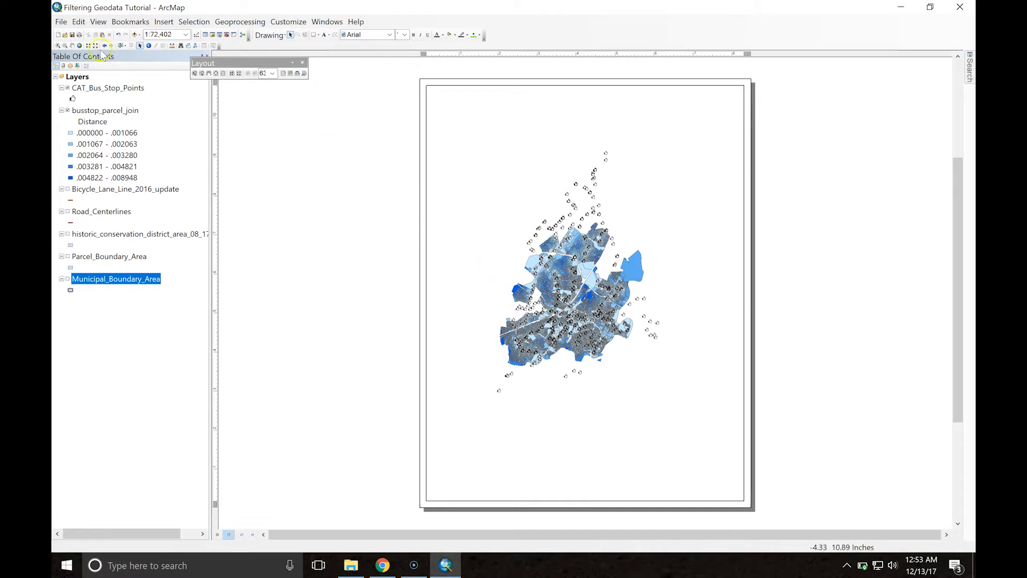
Step: Set the map scale to 1:50,000 and pan the map to center it within the data frame
{"action": "left_click", "coordinate": [72, 46]}
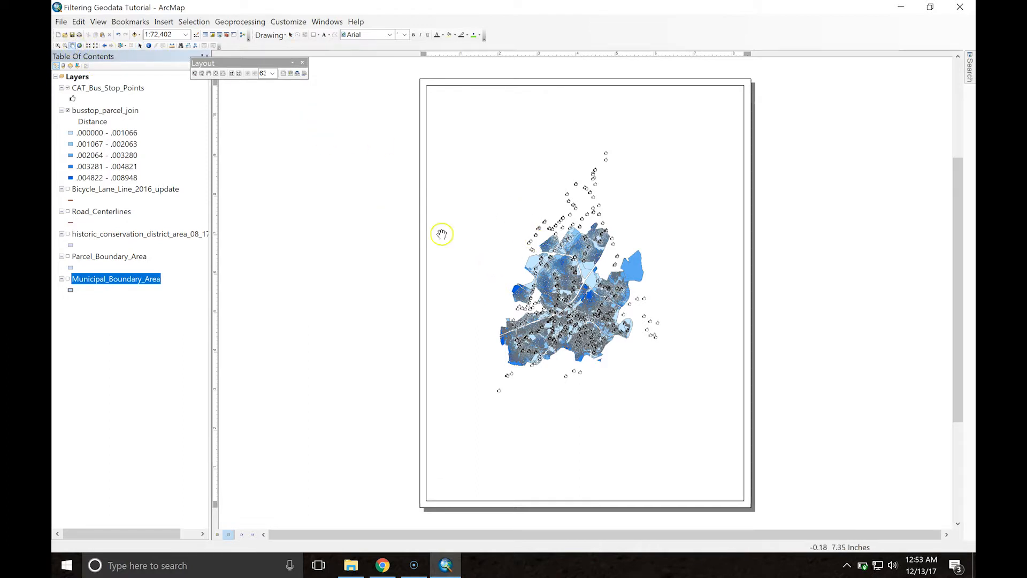
{"action": "left_click_drag", "start_coordinate": [514, 237], "coordinate": [524, 248]}
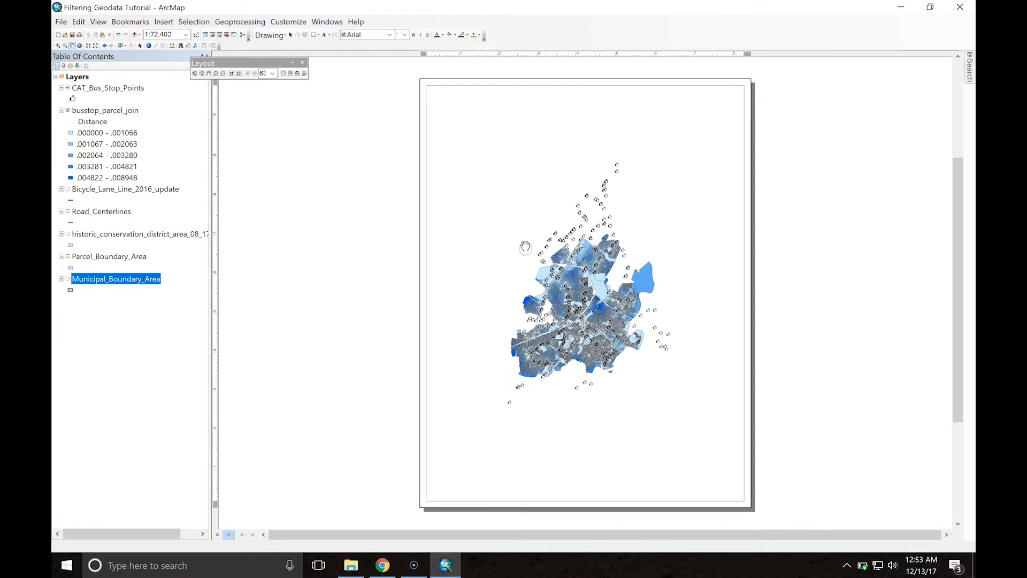
{"action": "left_click", "coordinate": [174, 34]}
{"action": "left_click", "coordinate": [173, 35]}
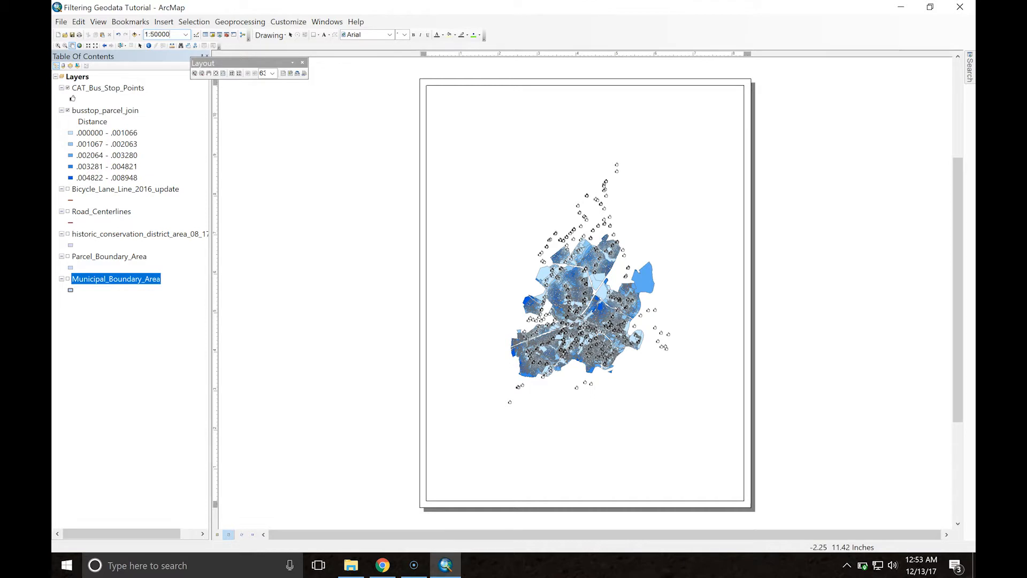
{"action": "key", "text": "Return"}
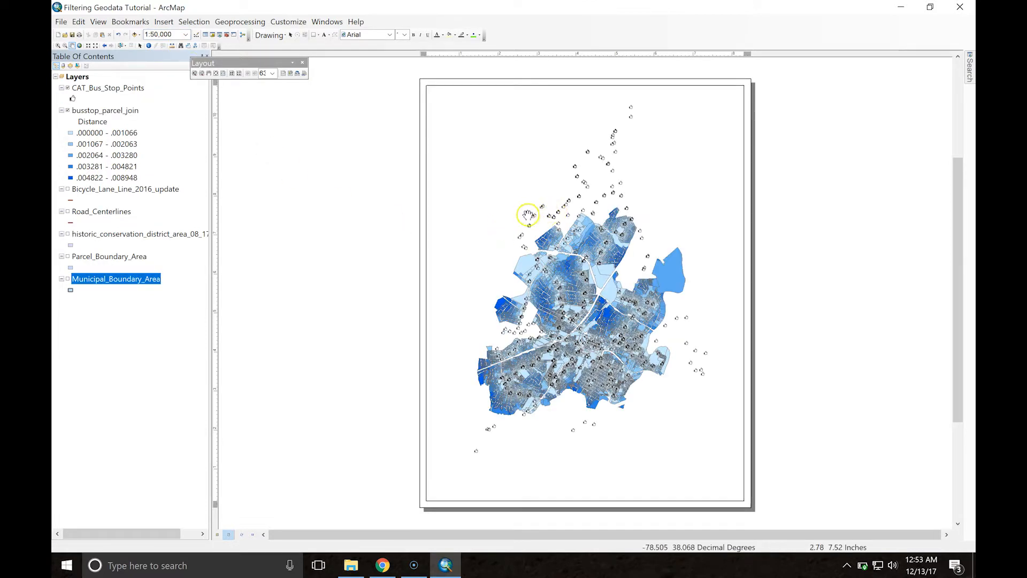
{"action": "left_click_drag", "start_coordinate": [514, 205], "coordinate": [513, 210]}
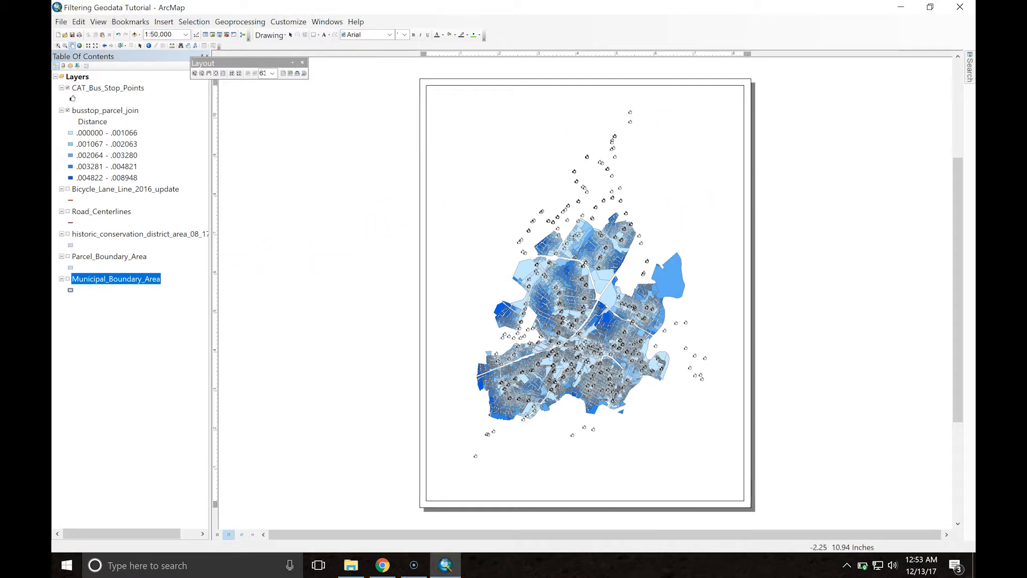
Step: Give the data frame a Double, Graded border in dark blue
{"action": "left_click", "coordinate": [139, 46]}
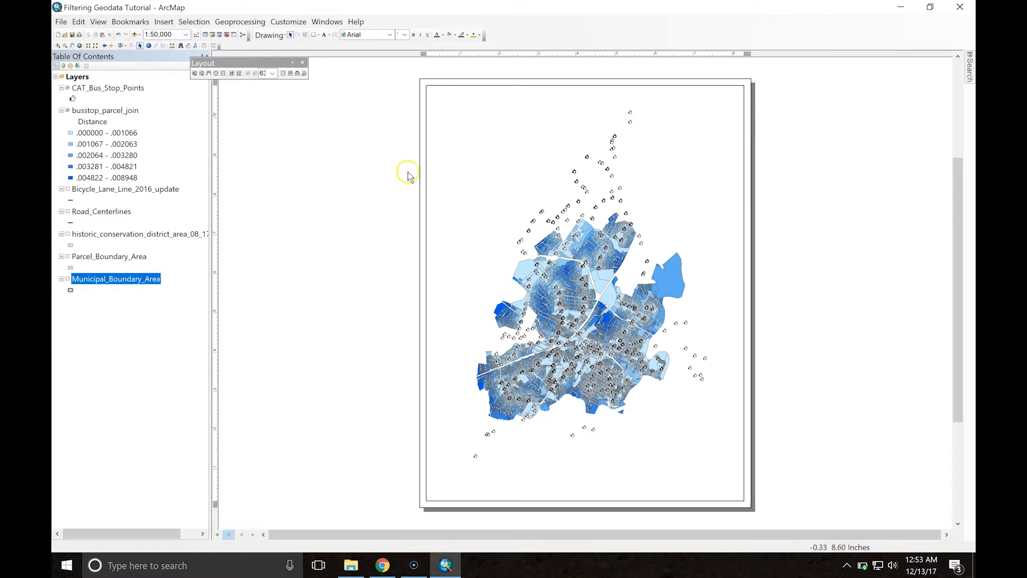
{"action": "left_click", "coordinate": [428, 174]}
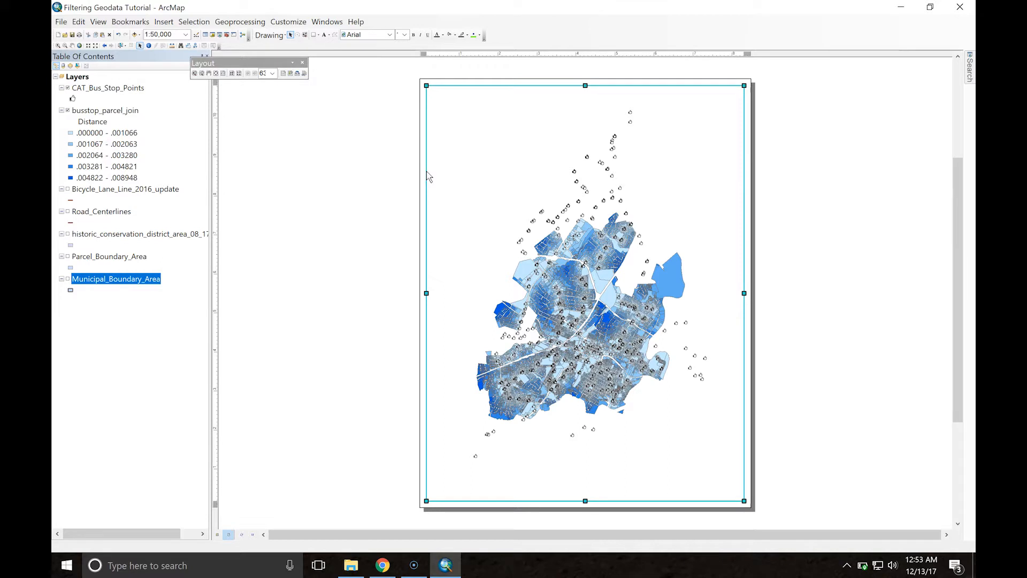
{"action": "right_click", "coordinate": [427, 172]}
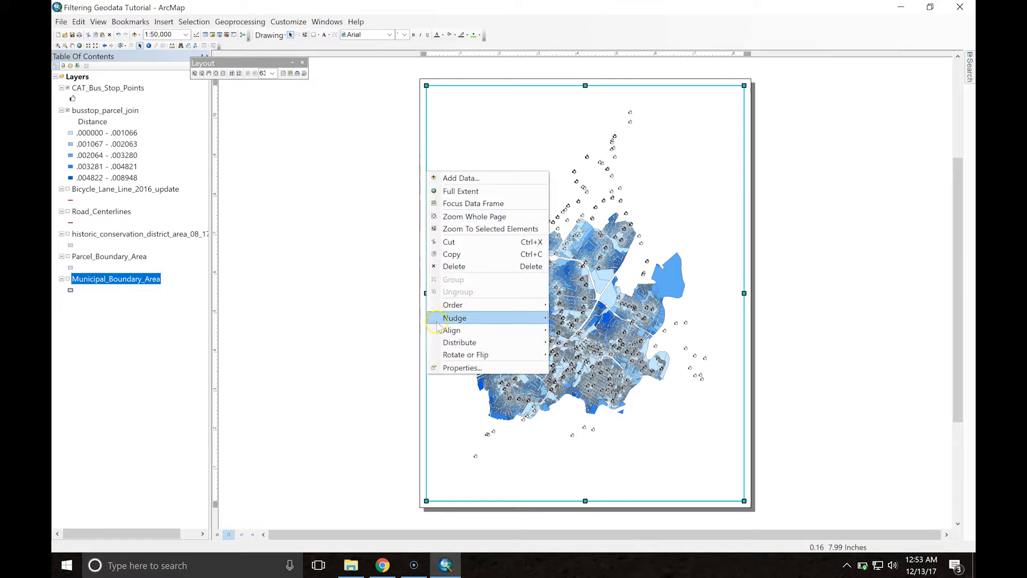
{"action": "left_click", "coordinate": [457, 368]}
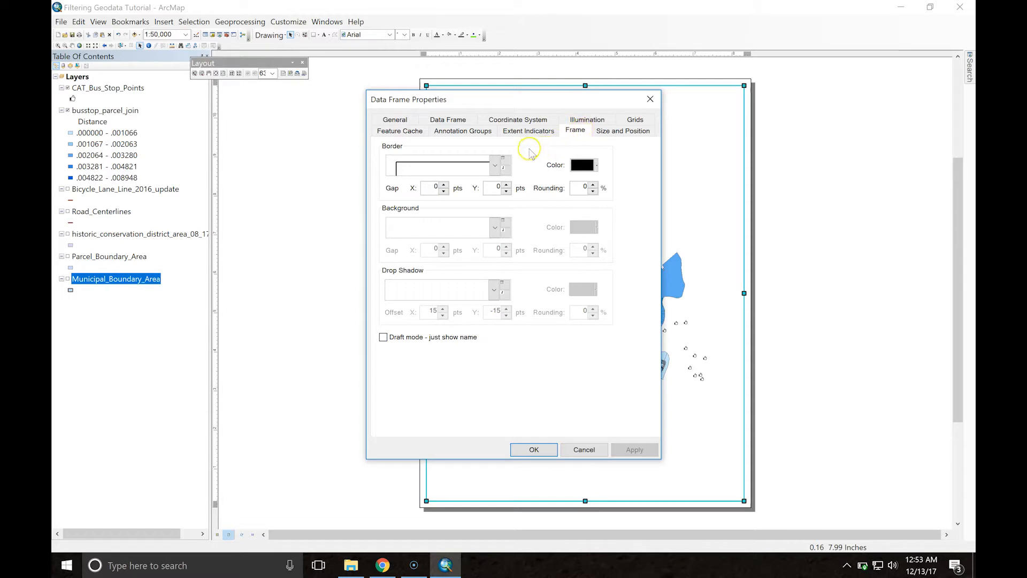
{"action": "left_click", "coordinate": [494, 166]}
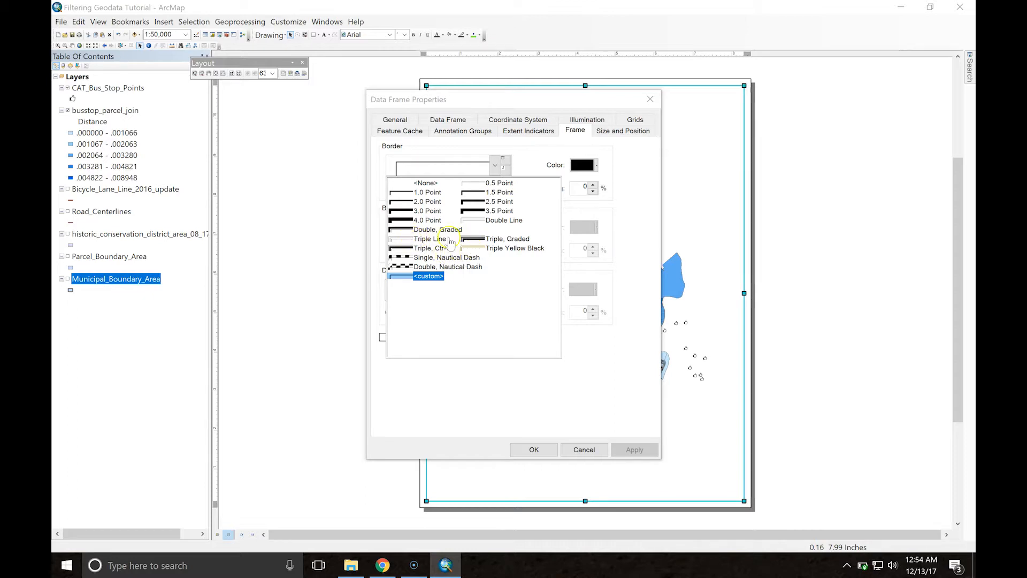
{"action": "left_click", "coordinate": [409, 229]}
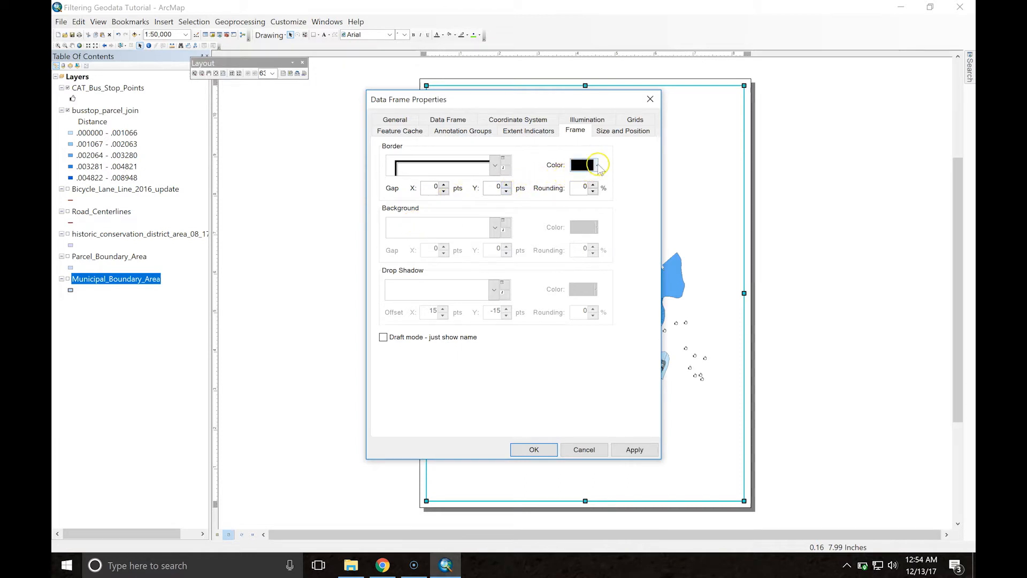
{"action": "left_click", "coordinate": [597, 166]}
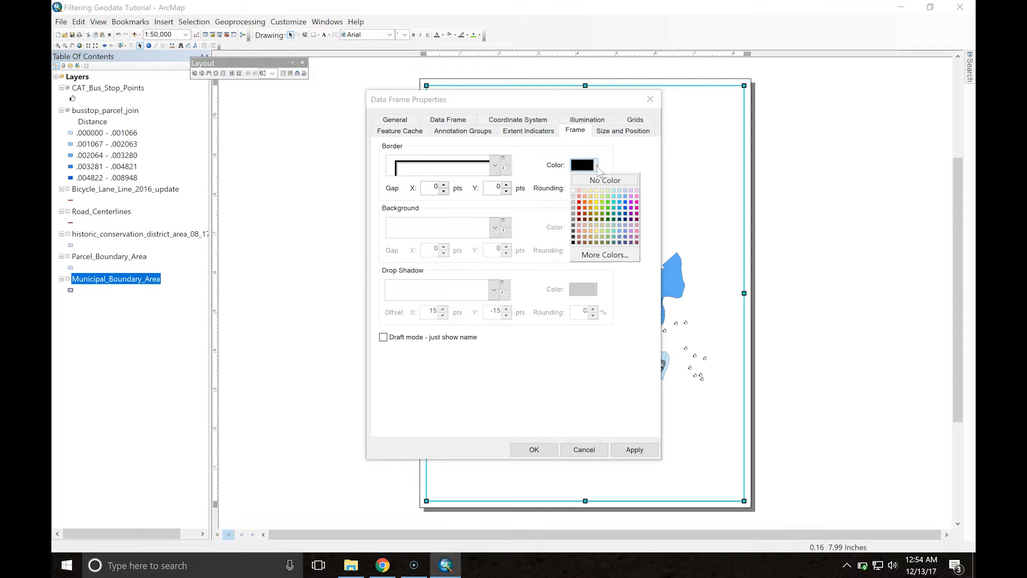
{"action": "left_click", "coordinate": [625, 218]}
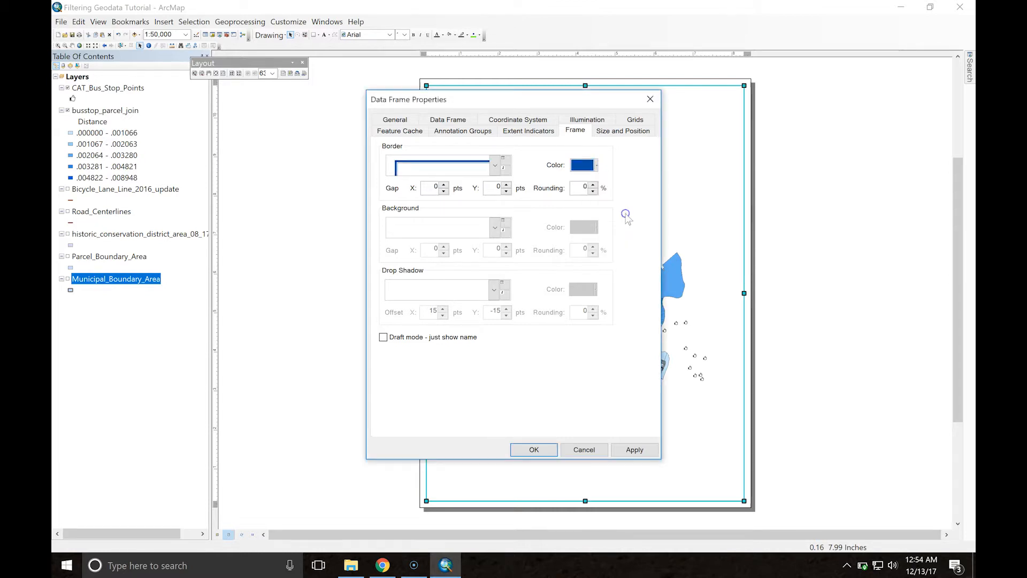
Step: Add a Lt Cyan background to the data frame and recolor it to the border's dark blue
{"action": "left_click", "coordinate": [494, 228]}
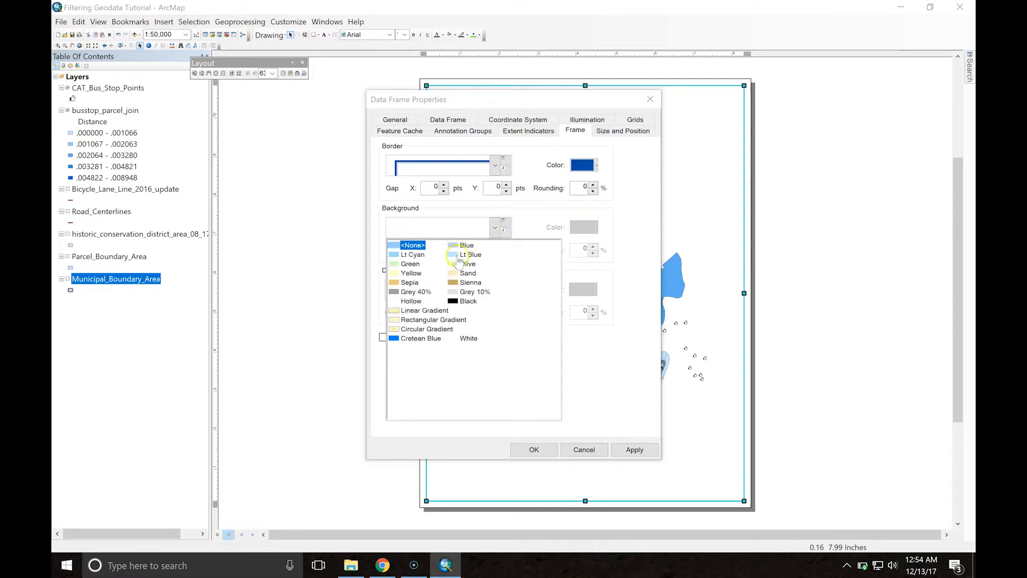
{"action": "left_click", "coordinate": [531, 215]}
{"action": "left_click", "coordinate": [495, 229]}
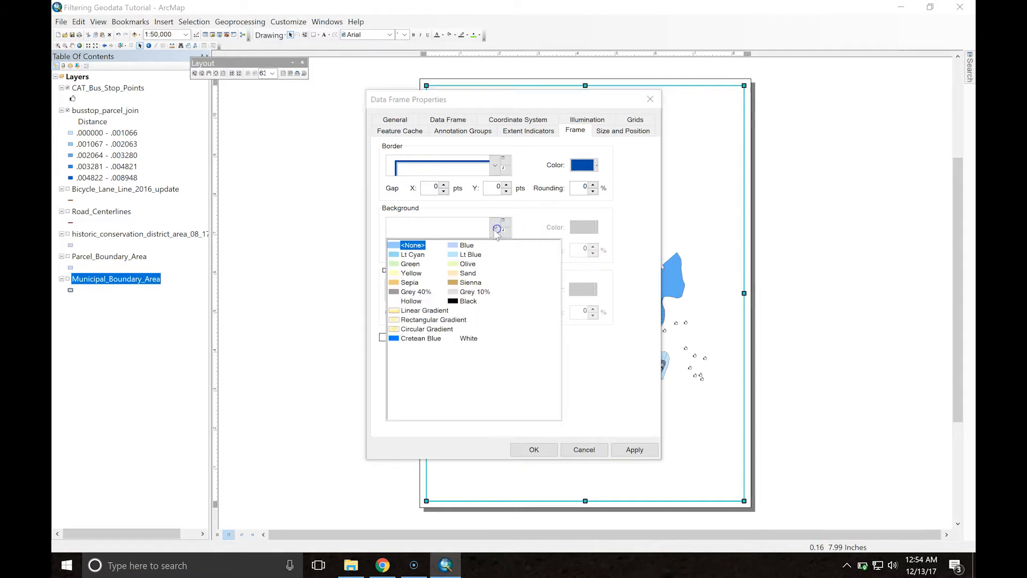
{"action": "left_click", "coordinate": [414, 255]}
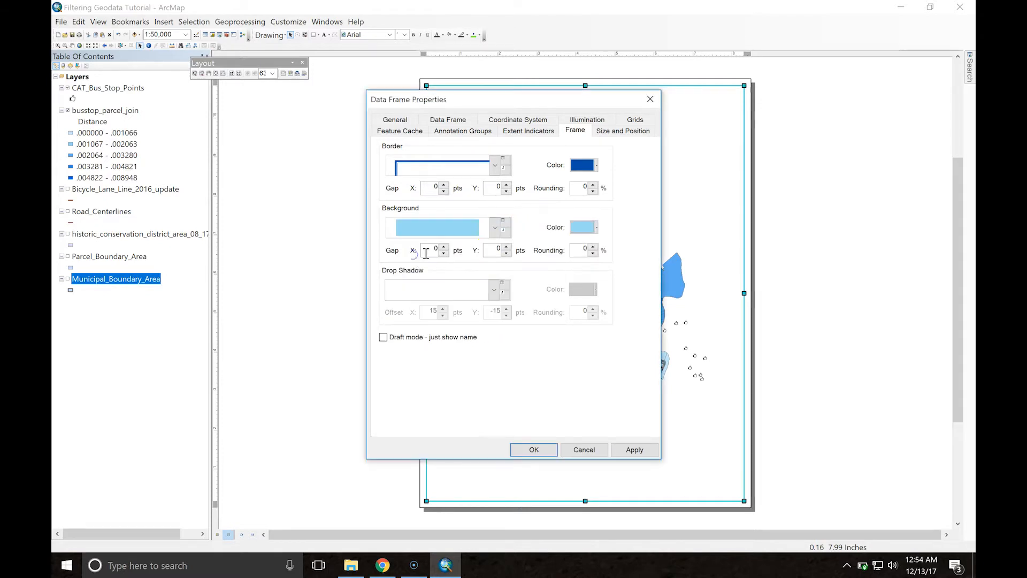
{"action": "left_click", "coordinate": [581, 228]}
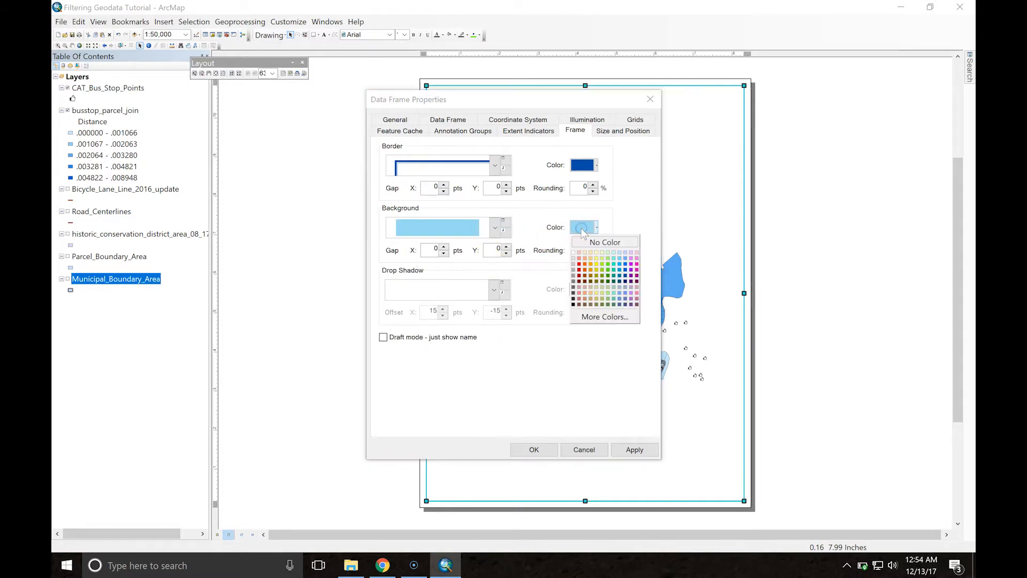
{"action": "left_click", "coordinate": [626, 276]}
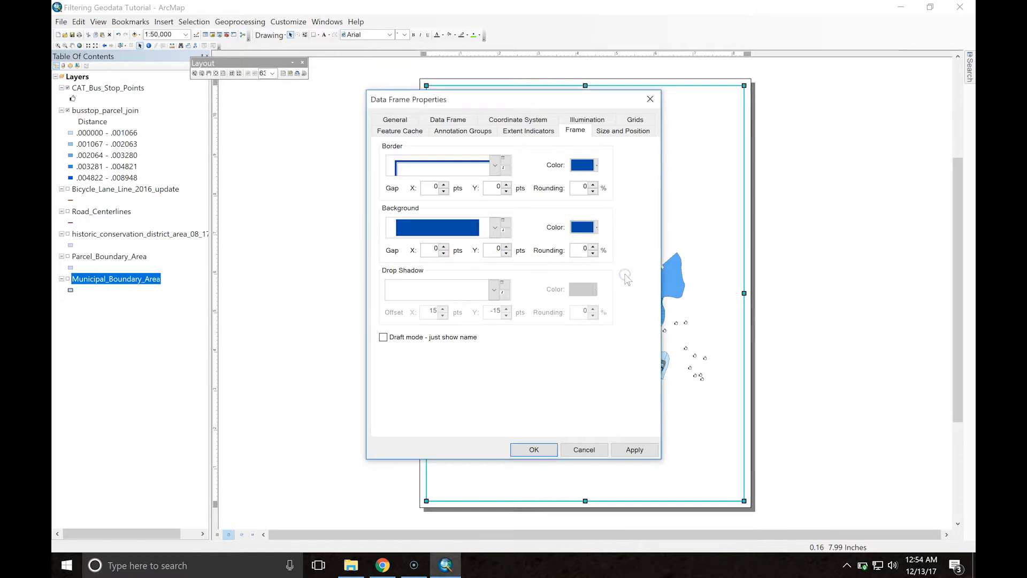
Step: Recolor the data frame's border to pale light blue, apply the frame properties and deselect the frame
{"action": "left_click", "coordinate": [594, 165]}
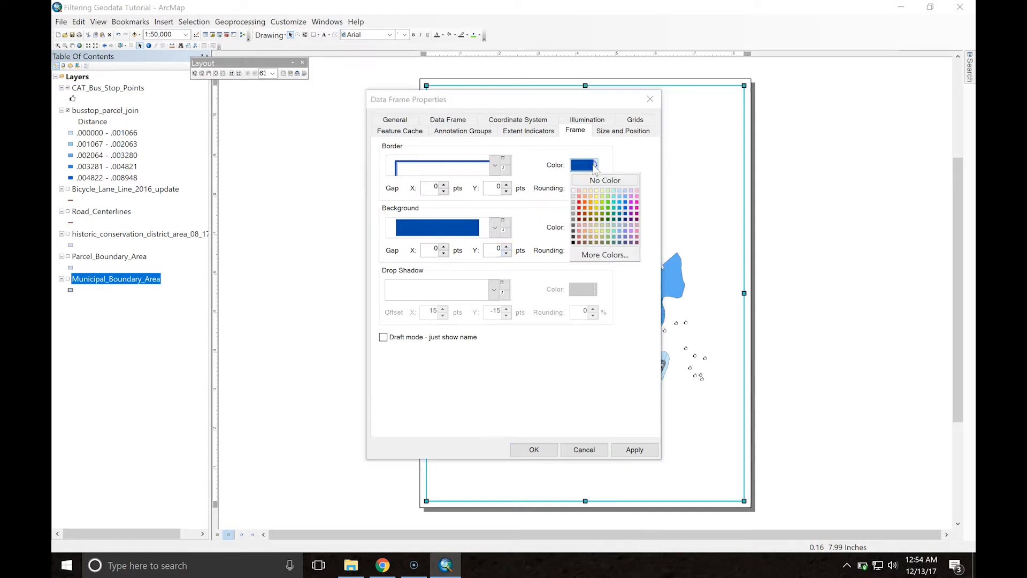
{"action": "left_click", "coordinate": [625, 204]}
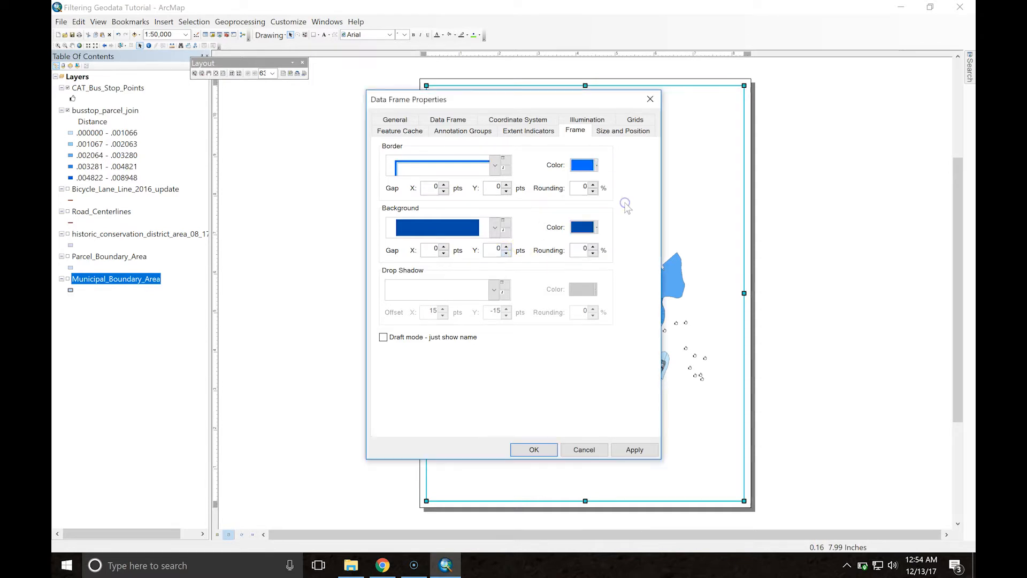
{"action": "left_click", "coordinate": [598, 167]}
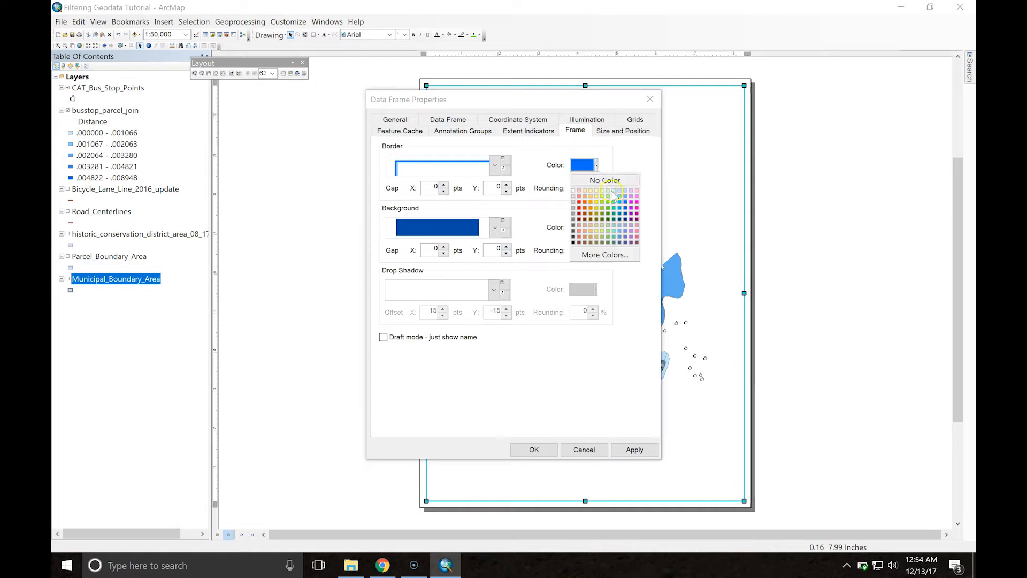
{"action": "left_click", "coordinate": [620, 191]}
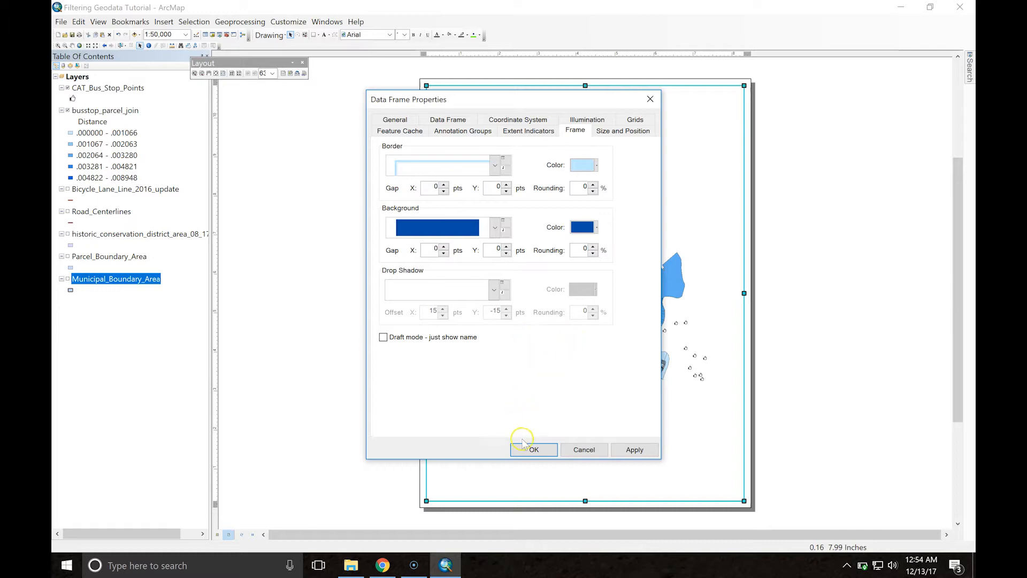
{"action": "left_click", "coordinate": [533, 450]}
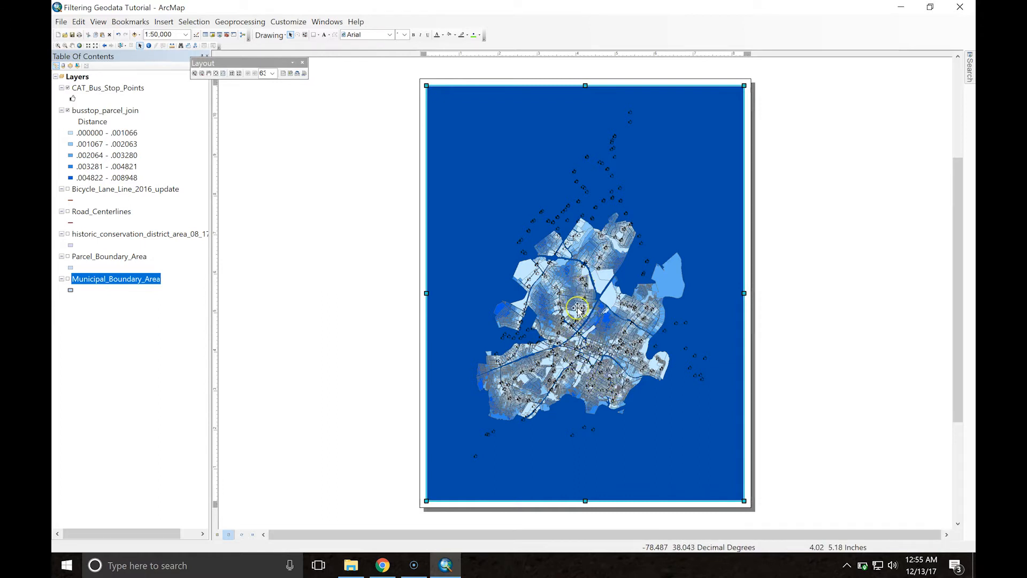
{"action": "left_click", "coordinate": [533, 240]}
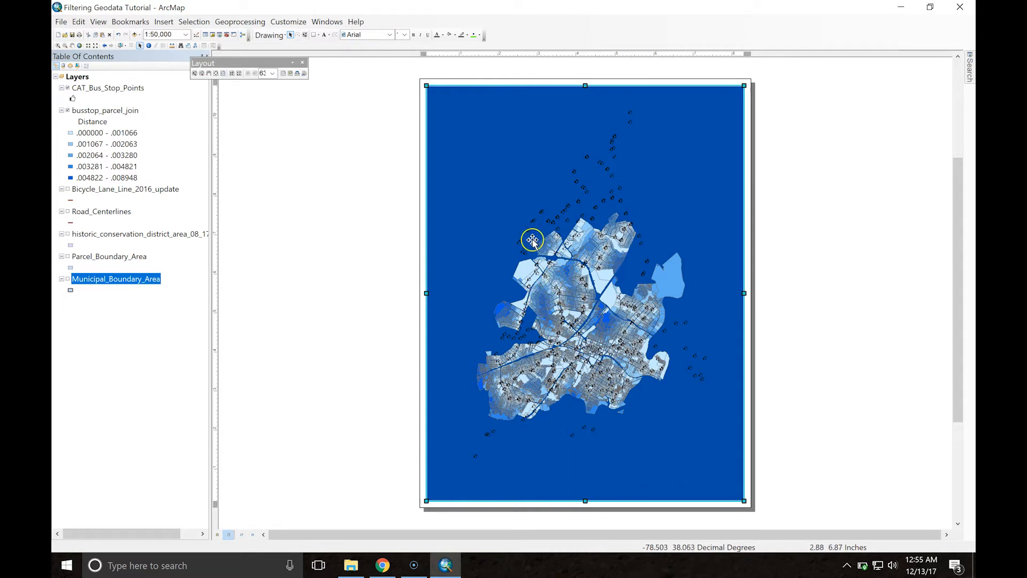
{"action": "left_click", "coordinate": [421, 165]}
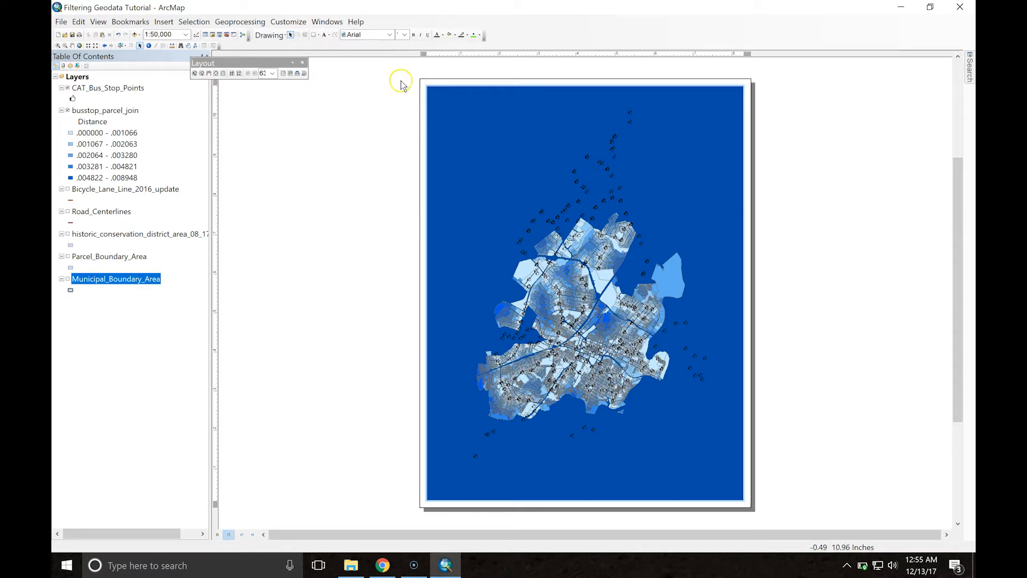
Step: Insert the map title "Facebook Likes for Cat Video" and move it toward the upper-left corner of the data frame
{"action": "left_click", "coordinate": [166, 22]}
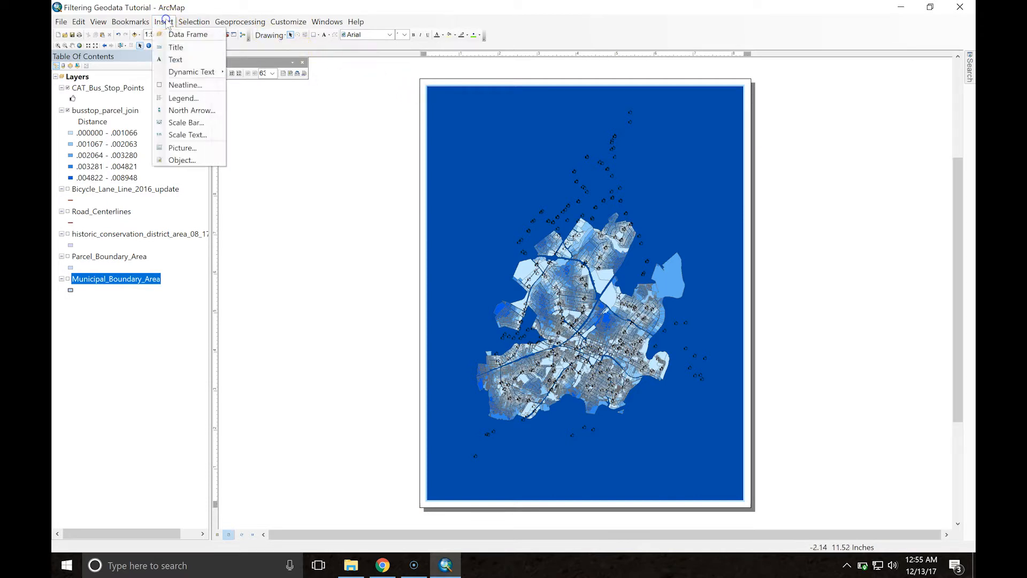
{"action": "left_click", "coordinate": [176, 47]}
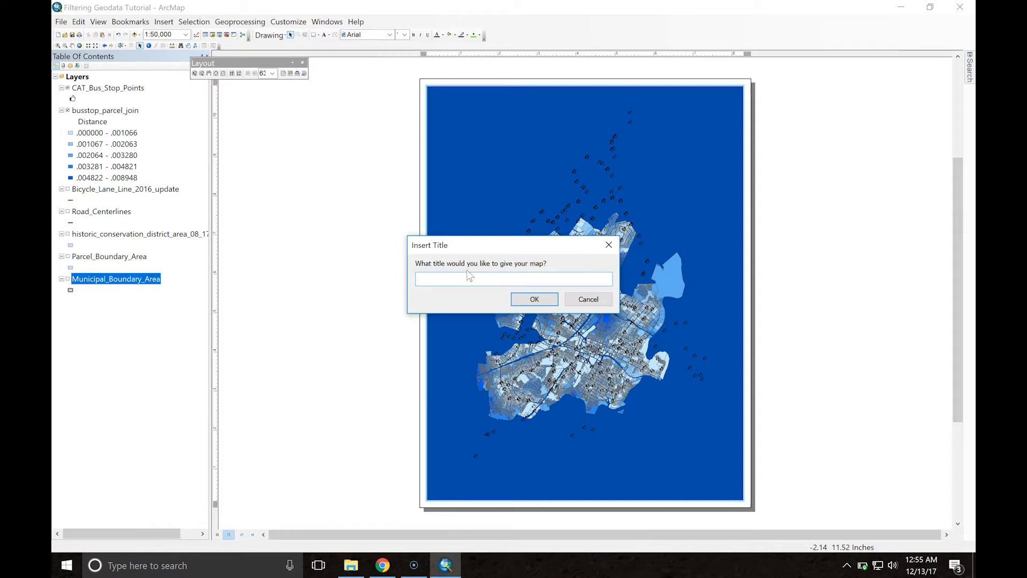
{"action": "type", "text": "Facebook Likes for Cat Video"}
{"action": "left_click", "coordinate": [527, 299]}
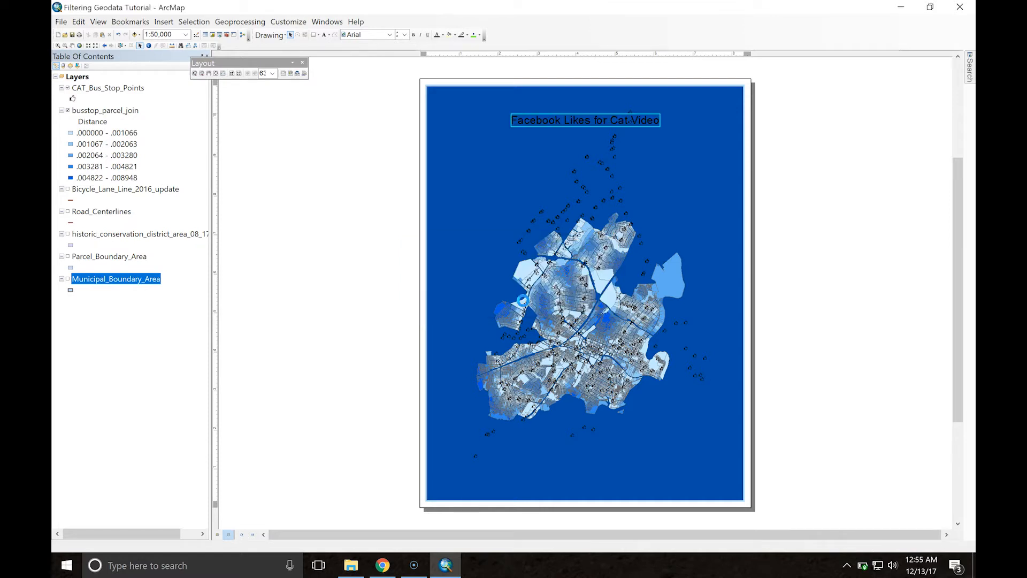
{"action": "left_click", "coordinate": [566, 132]}
{"action": "left_click_drag", "start_coordinate": [566, 133], "coordinate": [499, 111]}
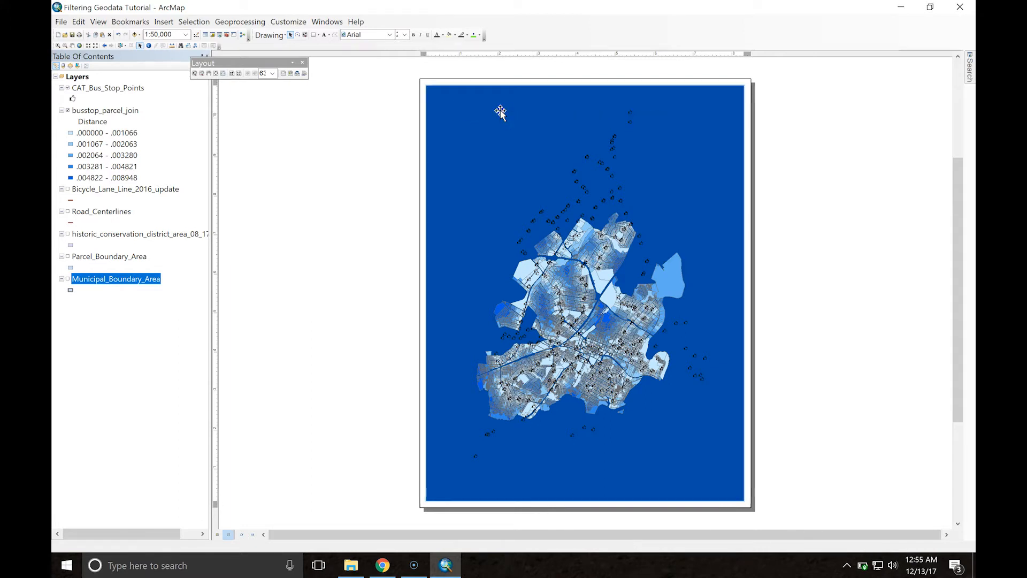
Step: Change the title's text color to white, nudge it slightly closer to the frame's upper-left corner and deselect it
{"action": "right_click", "coordinate": [500, 110]}
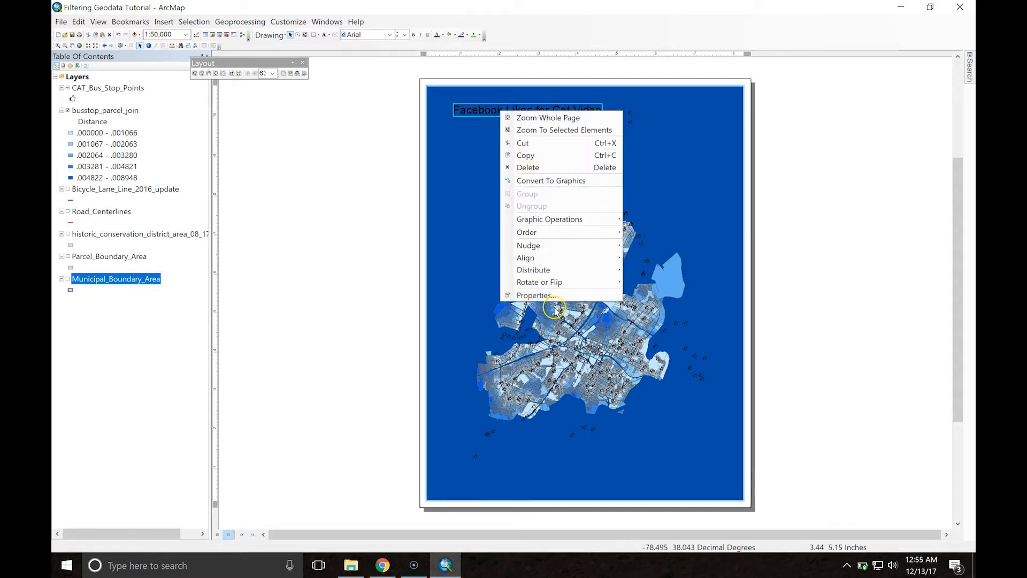
{"action": "left_click", "coordinate": [529, 295]}
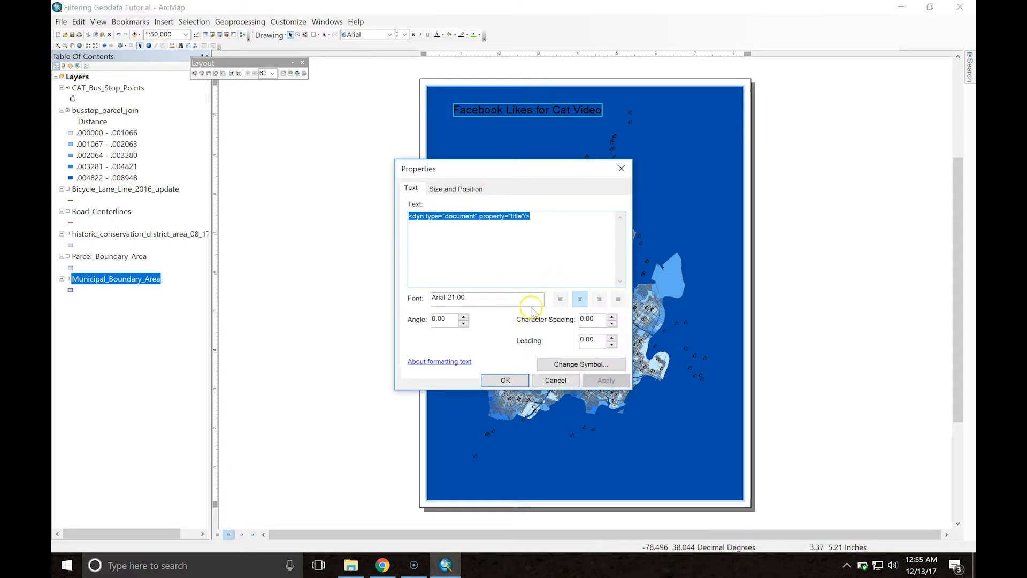
{"action": "left_click", "coordinate": [566, 364]}
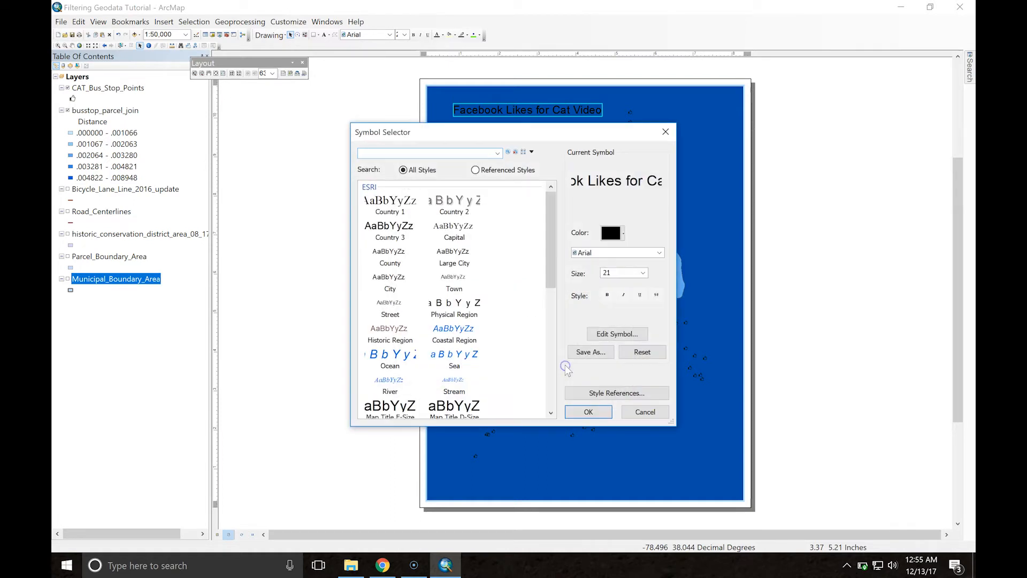
{"action": "left_click", "coordinate": [601, 256]}
{"action": "left_click", "coordinate": [624, 232]}
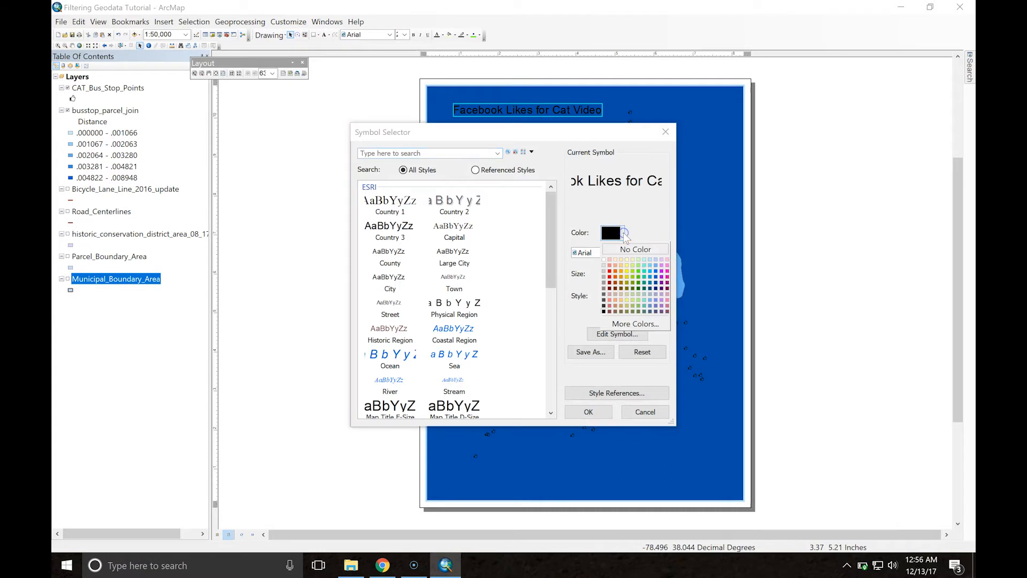
{"action": "left_click", "coordinate": [605, 260]}
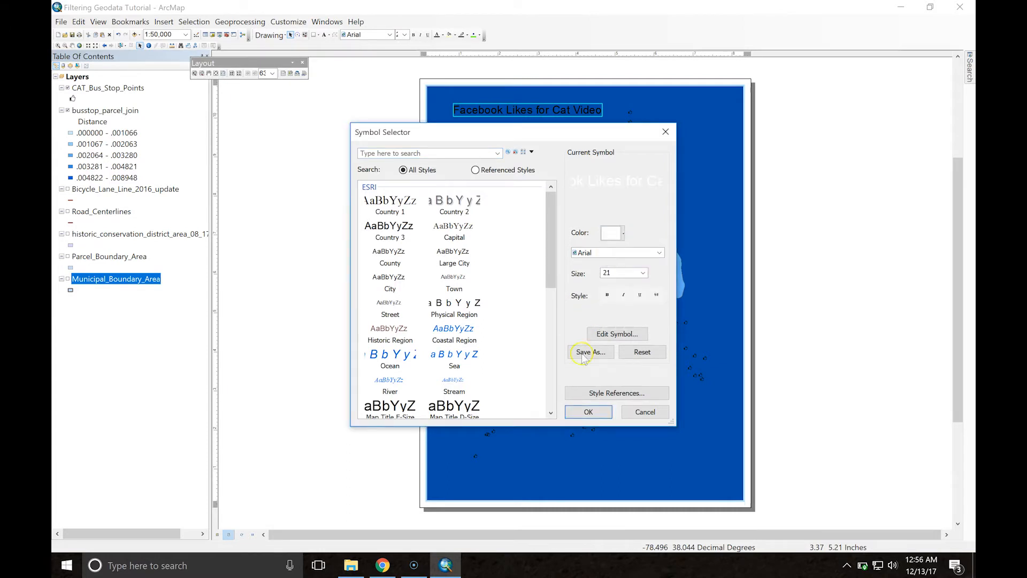
{"action": "left_click", "coordinate": [585, 412]}
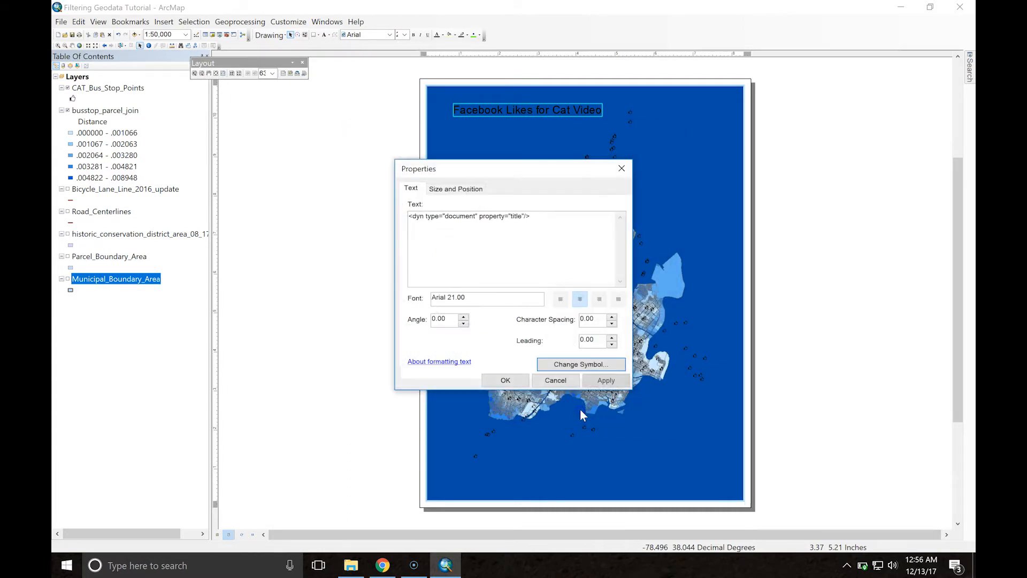
{"action": "left_click", "coordinate": [504, 381]}
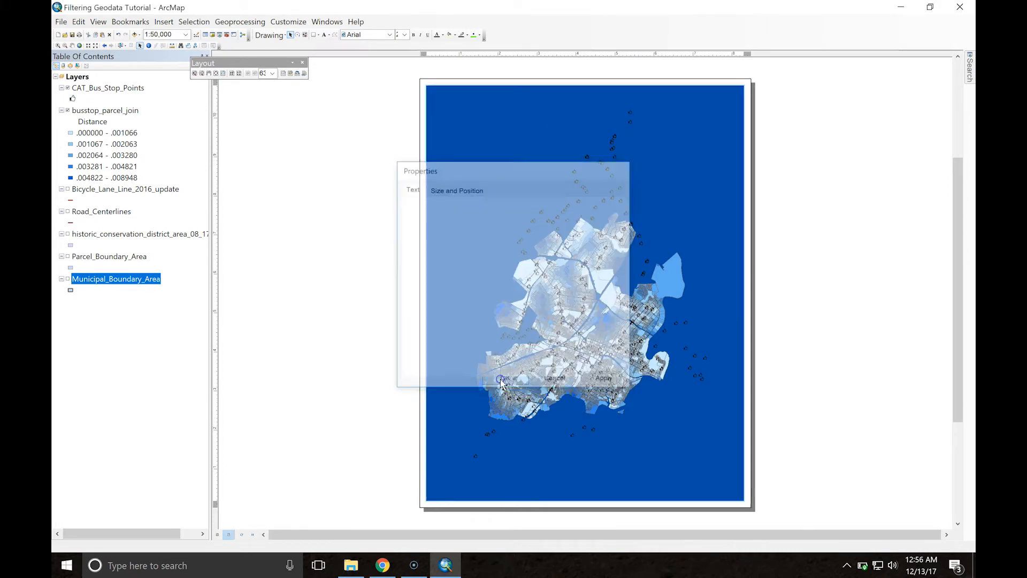
{"action": "left_click_drag", "start_coordinate": [543, 107], "coordinate": [536, 104]}
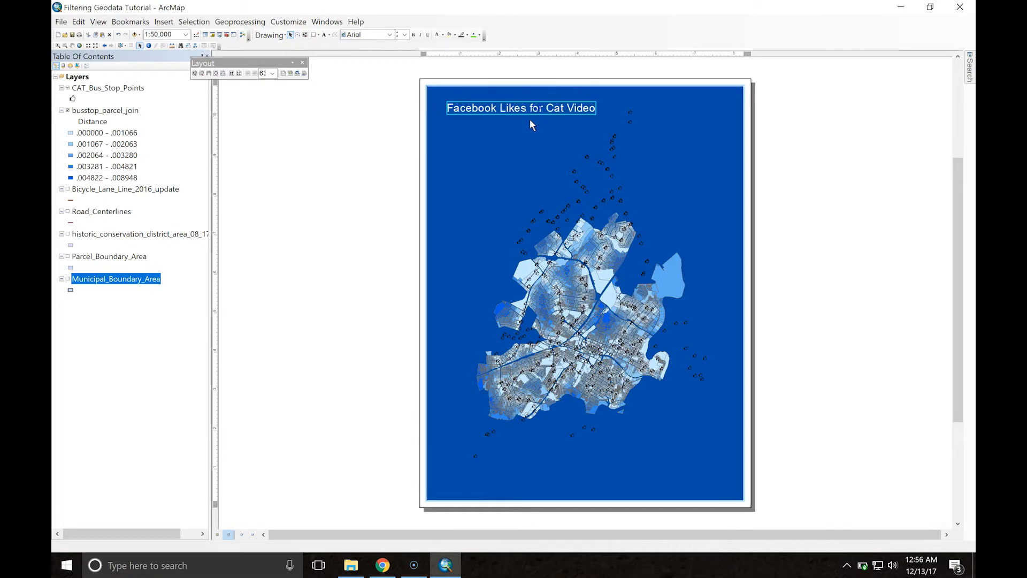
{"action": "left_click", "coordinate": [420, 195]}
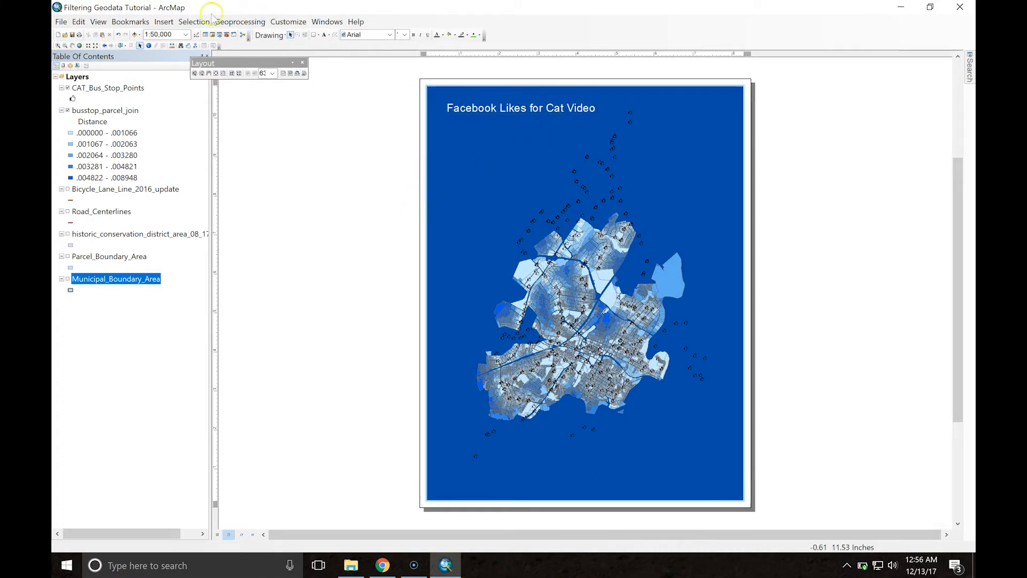
Step: Start a new legend and remove CAT_Bus_Stop_Points from its items, keeping only the busstop_parcel_join layer
{"action": "left_click", "coordinate": [163, 23]}
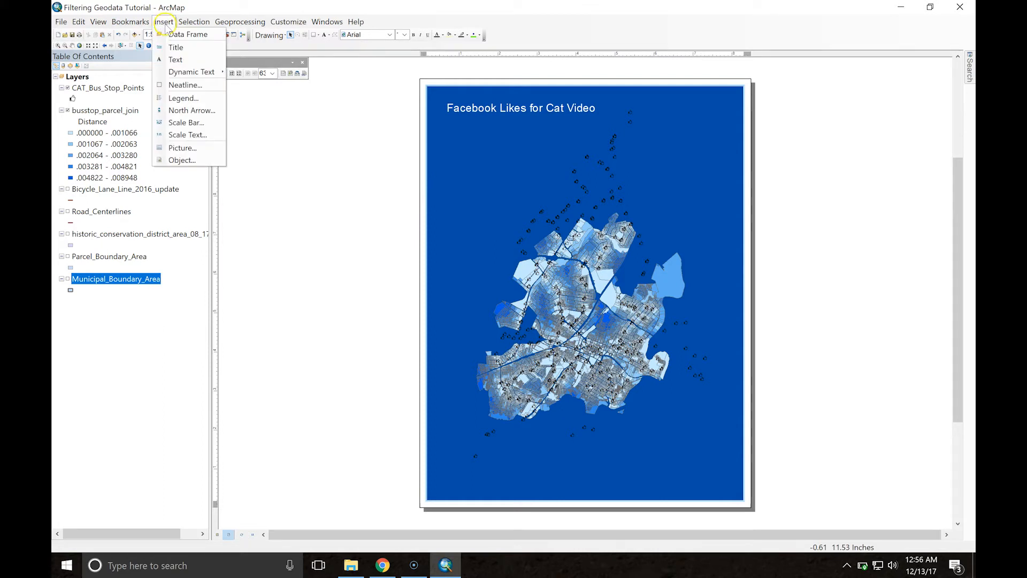
{"action": "mouse_move", "coordinate": [147, 24]}
{"action": "left_click", "coordinate": [180, 98]}
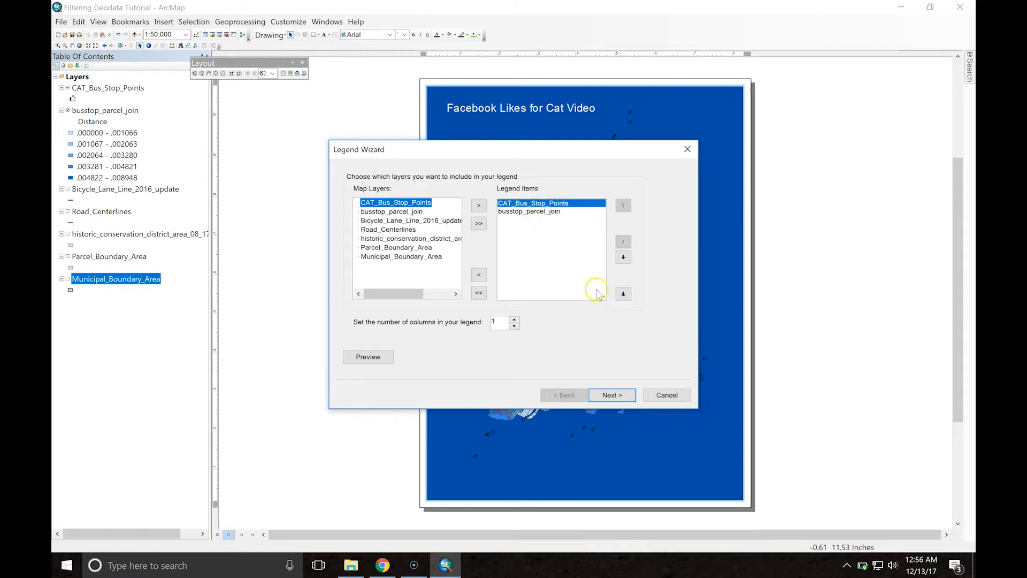
{"action": "left_click", "coordinate": [478, 274]}
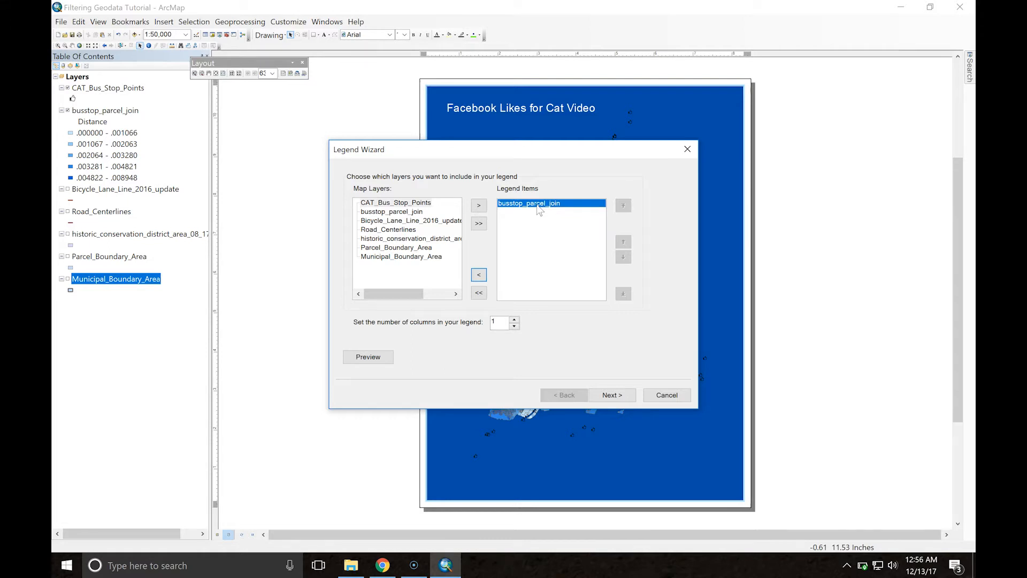
{"action": "left_click", "coordinate": [540, 206]}
{"action": "left_click", "coordinate": [611, 396]}
Step: Title the legend "Number of Likes" and set the title's font color to white
{"action": "left_click", "coordinate": [522, 277]}
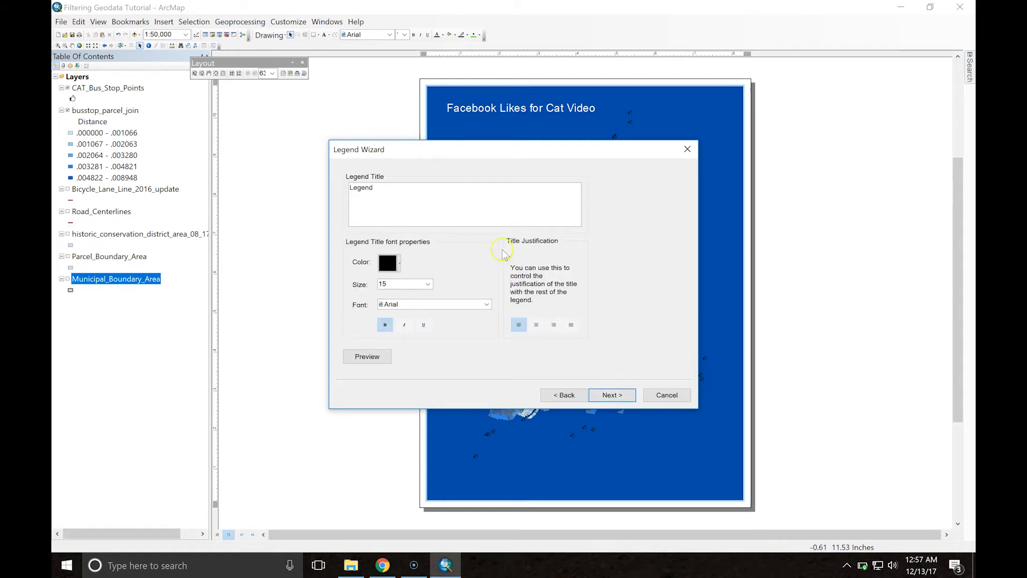
{"action": "left_click_drag", "start_coordinate": [373, 188], "coordinate": [349, 189]}
{"action": "key", "text": "BackSpace"}
{"action": "left_click", "coordinate": [399, 264]}
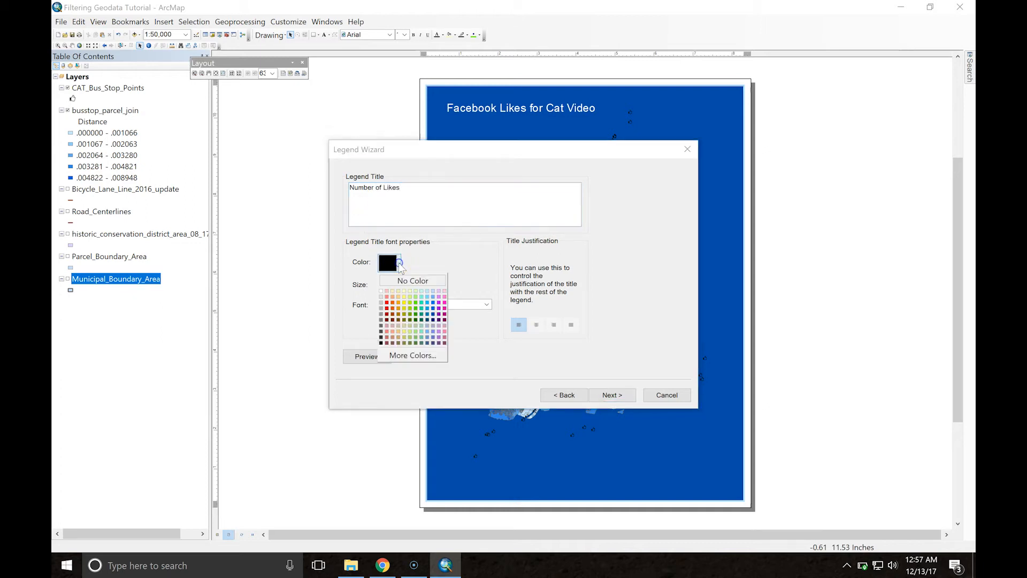
{"action": "left_click", "coordinate": [942, 70]}
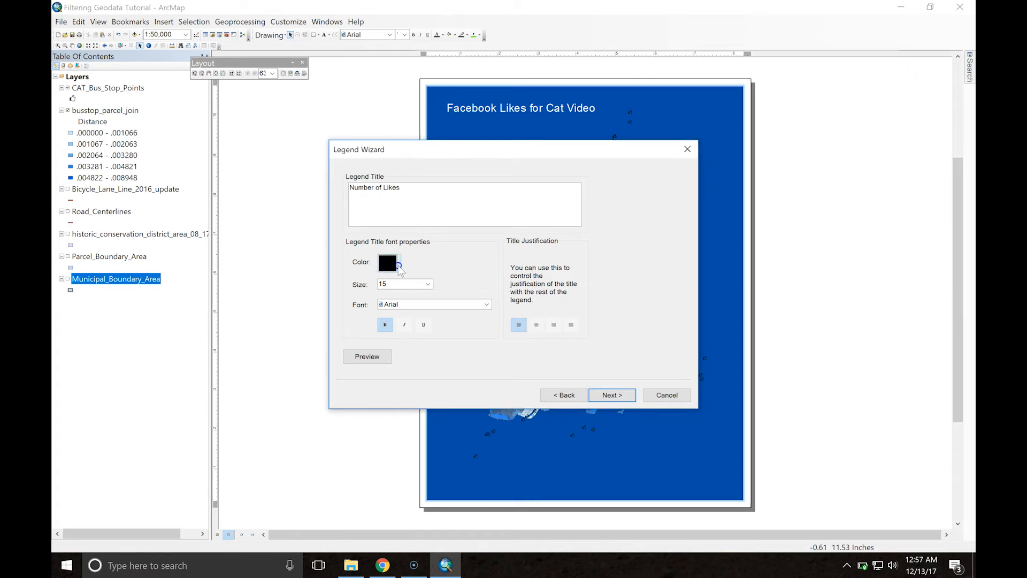
{"action": "left_click", "coordinate": [399, 266]}
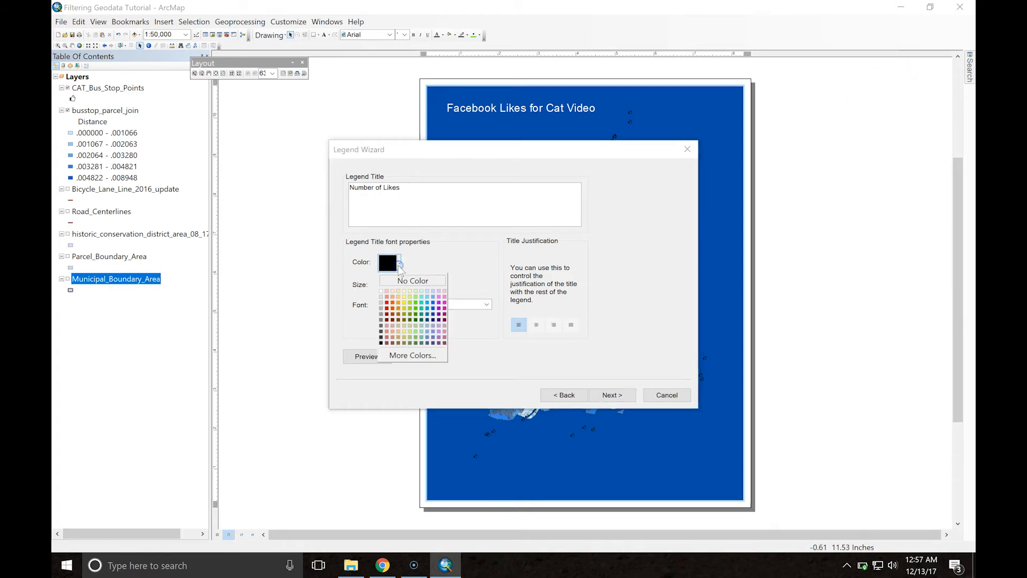
{"action": "left_click", "coordinate": [381, 291]}
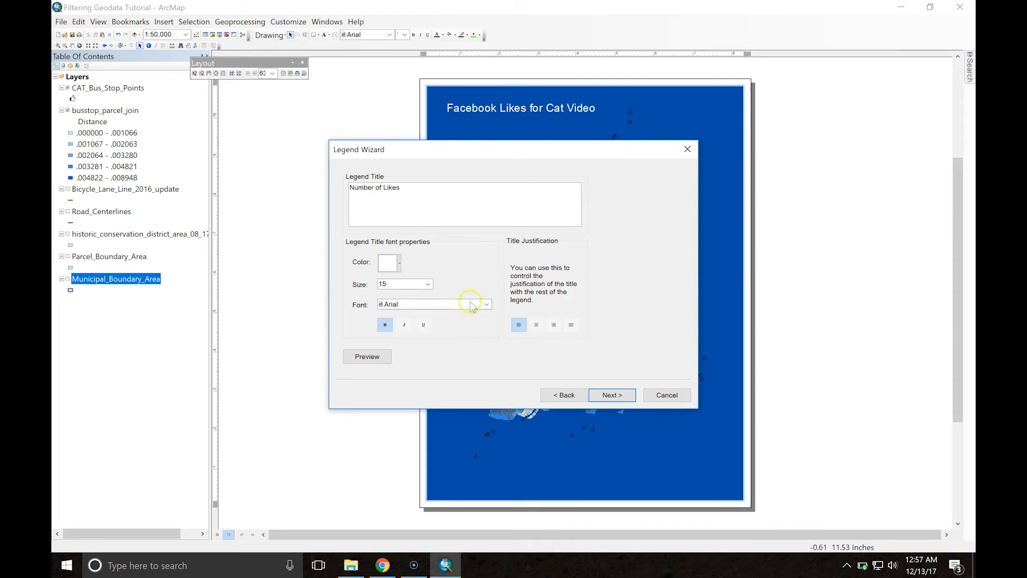
Step: Finish the legend with the default frame, patch and spacing settings, and move it to the lower-right corner of the data frame
{"action": "left_click", "coordinate": [611, 395]}
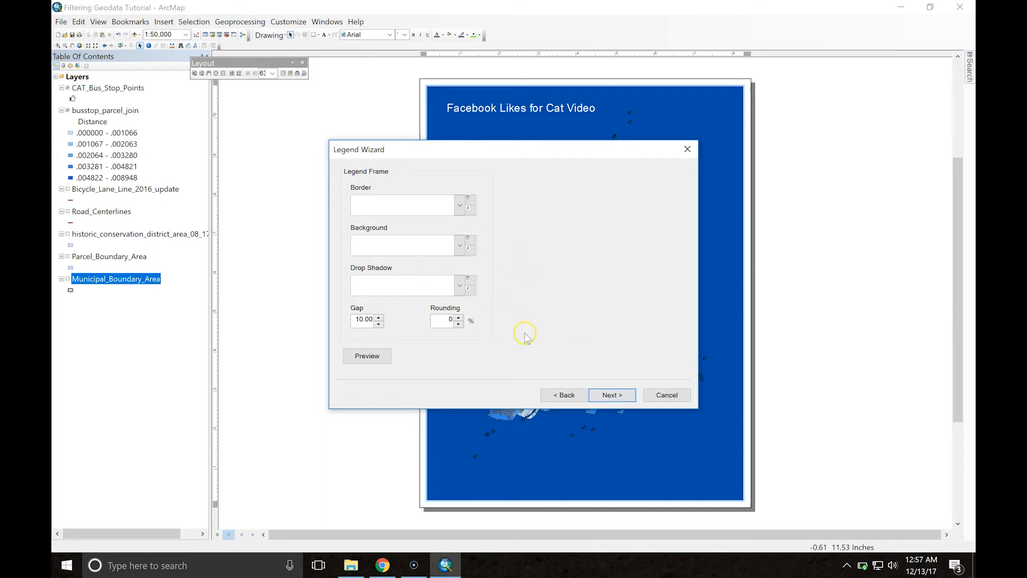
{"action": "left_click", "coordinate": [613, 395]}
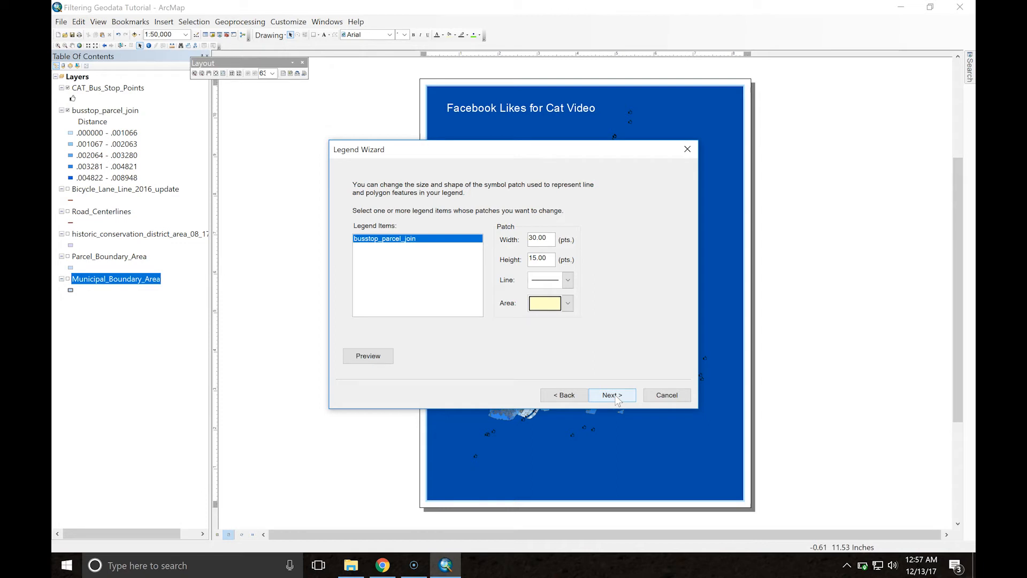
{"action": "left_click", "coordinate": [613, 395]}
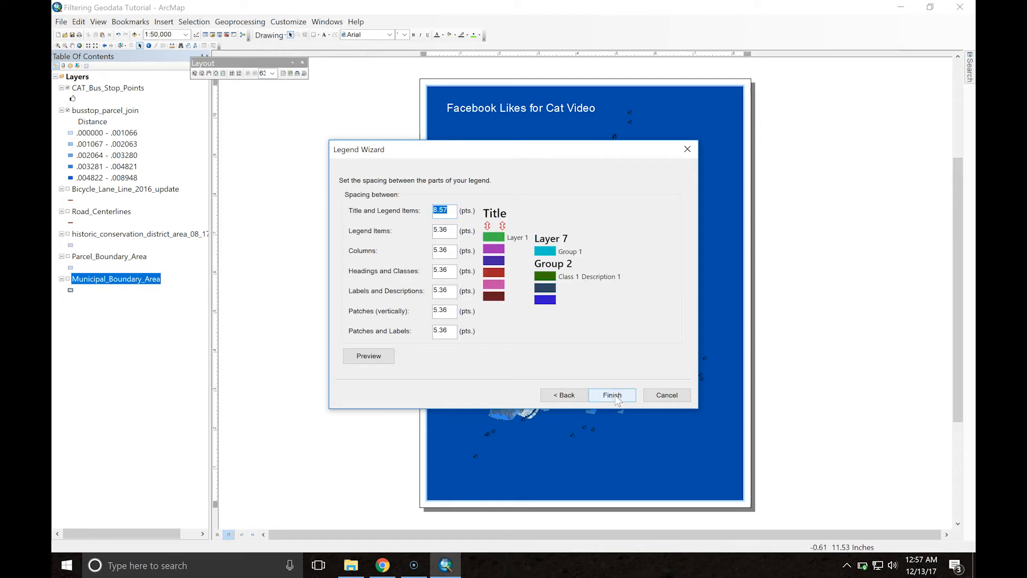
{"action": "left_click", "coordinate": [615, 398]}
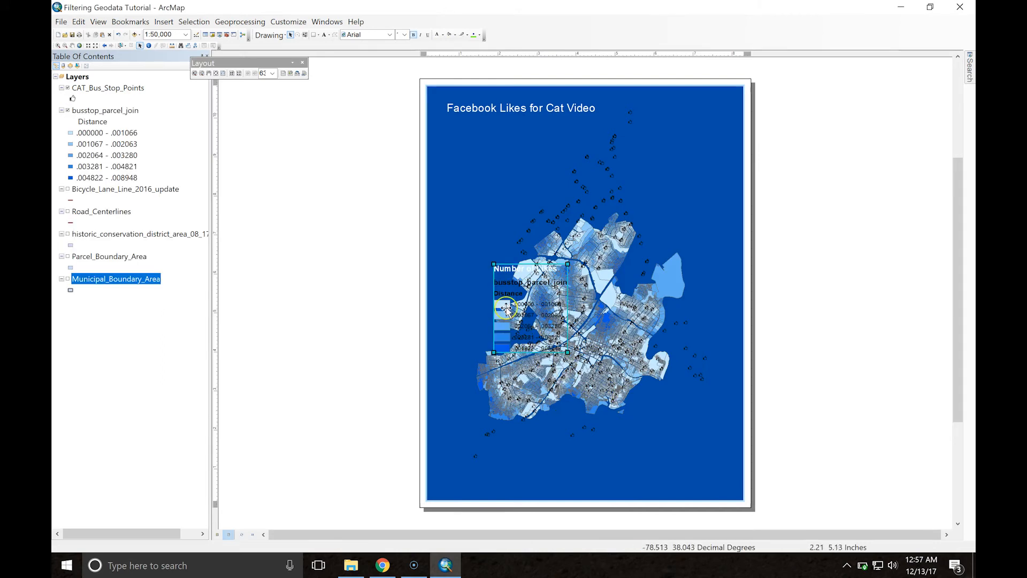
{"action": "left_click_drag", "start_coordinate": [504, 271], "coordinate": [659, 408]}
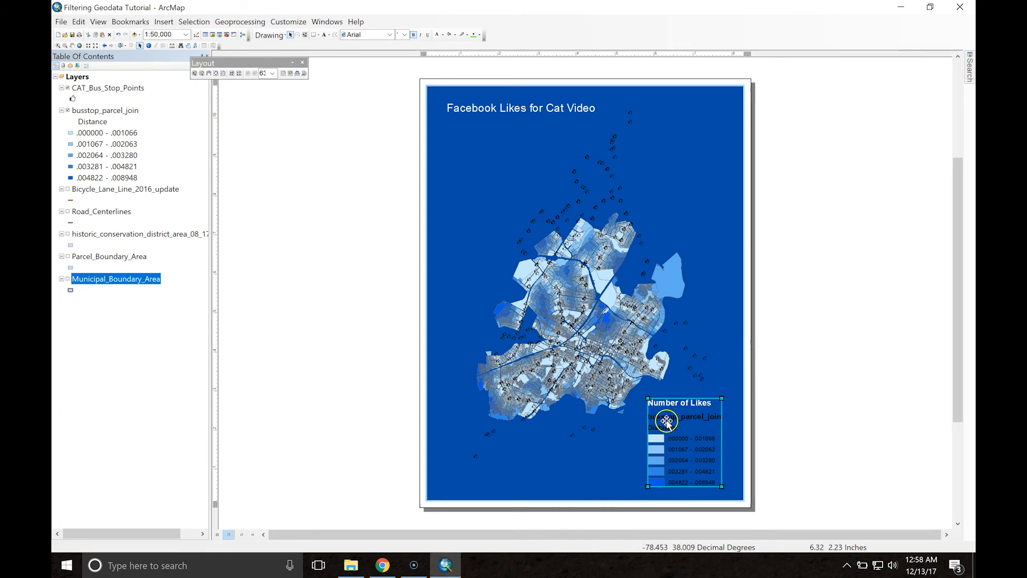
Step: Apply the Horizontal with Heading and Labels style to the legend's busstop_parcel_join item, then shift the legend slightly right and deselect it
{"action": "right_click", "coordinate": [666, 417]}
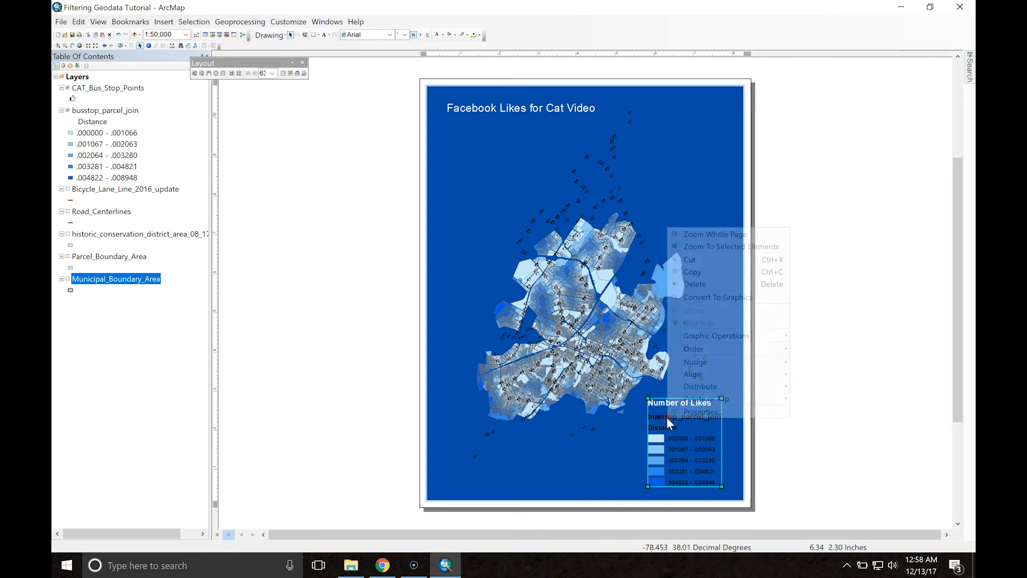
{"action": "left_click", "coordinate": [693, 412]}
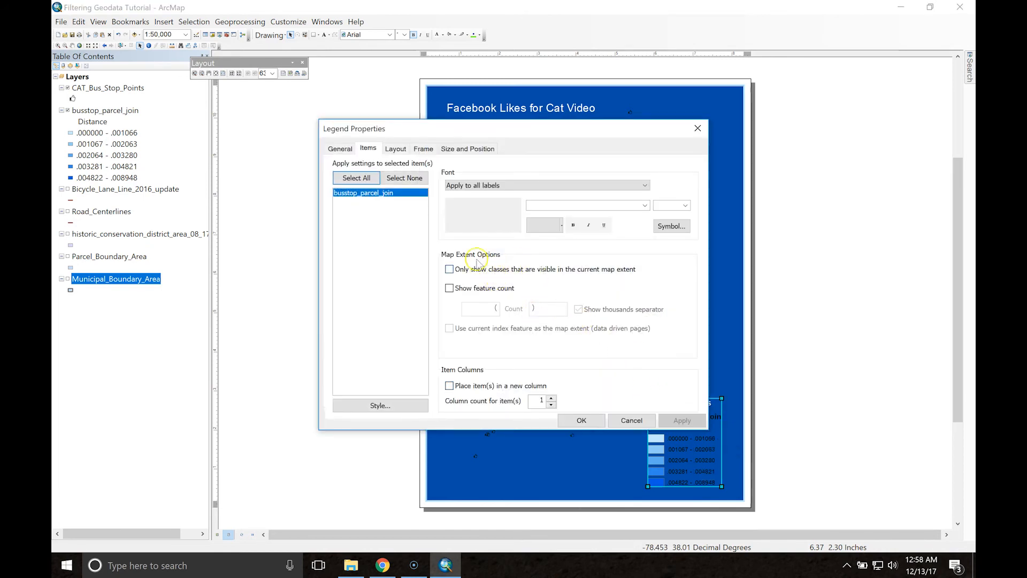
{"action": "left_click", "coordinate": [341, 148]}
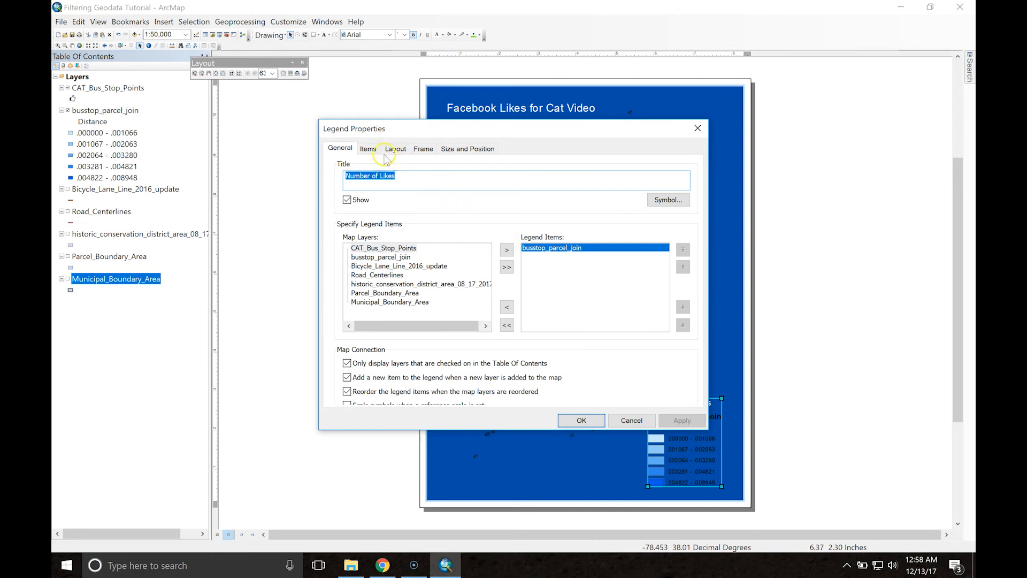
{"action": "left_click", "coordinate": [368, 150]}
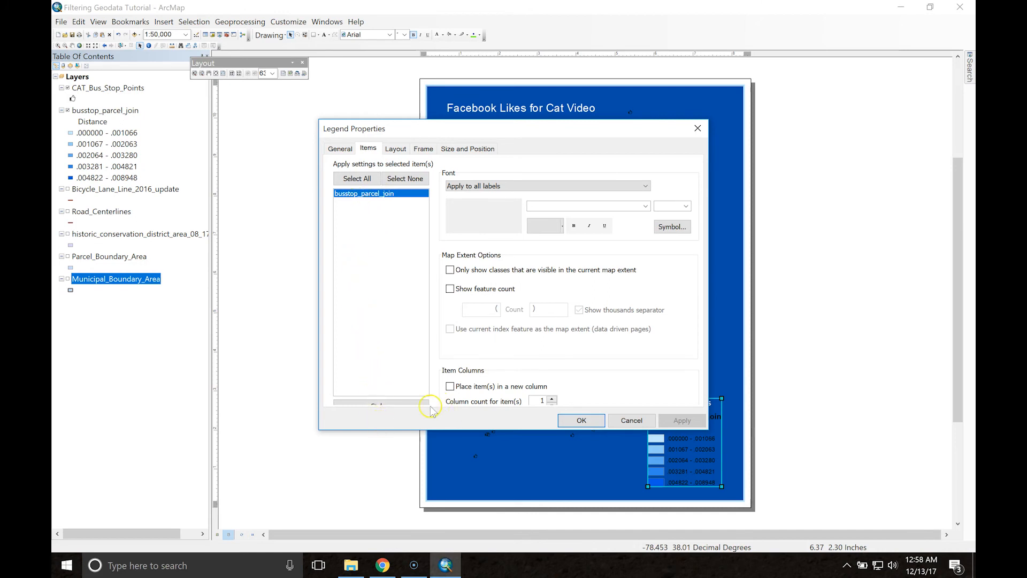
{"action": "left_click", "coordinate": [402, 402]}
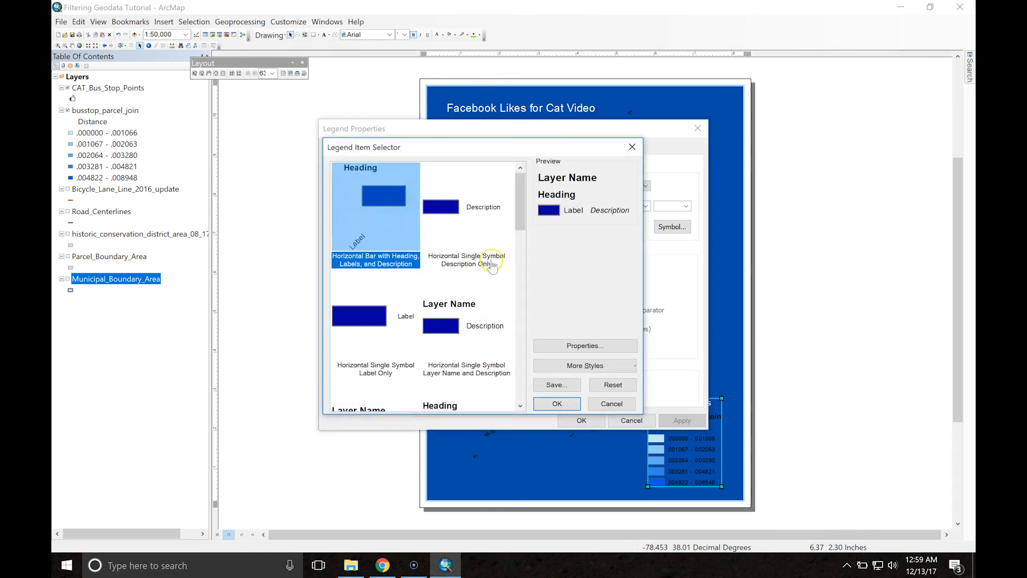
{"action": "left_click_drag", "start_coordinate": [522, 201], "coordinate": [516, 236]}
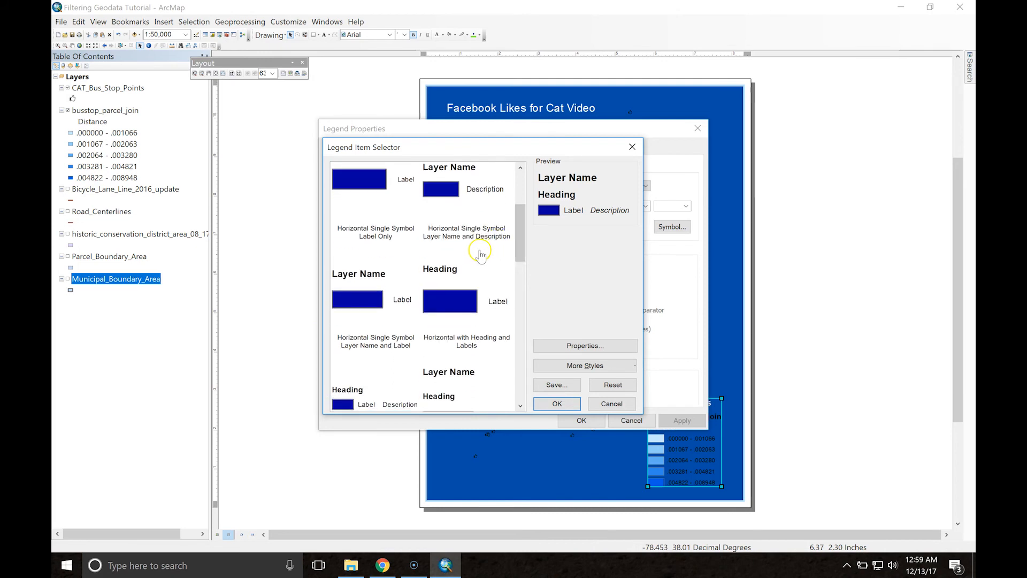
{"action": "left_click", "coordinate": [457, 266]}
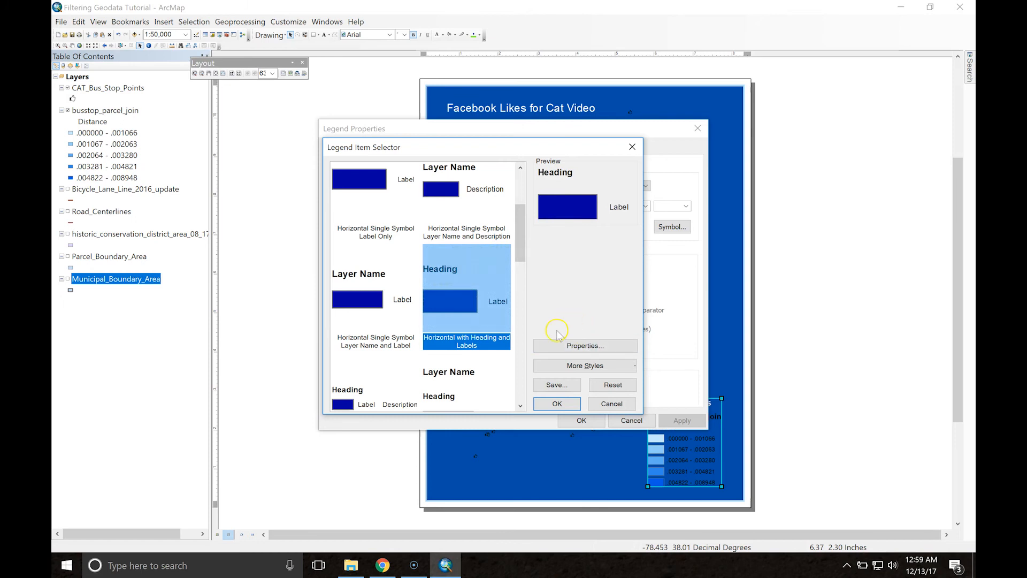
{"action": "left_click", "coordinate": [557, 403]}
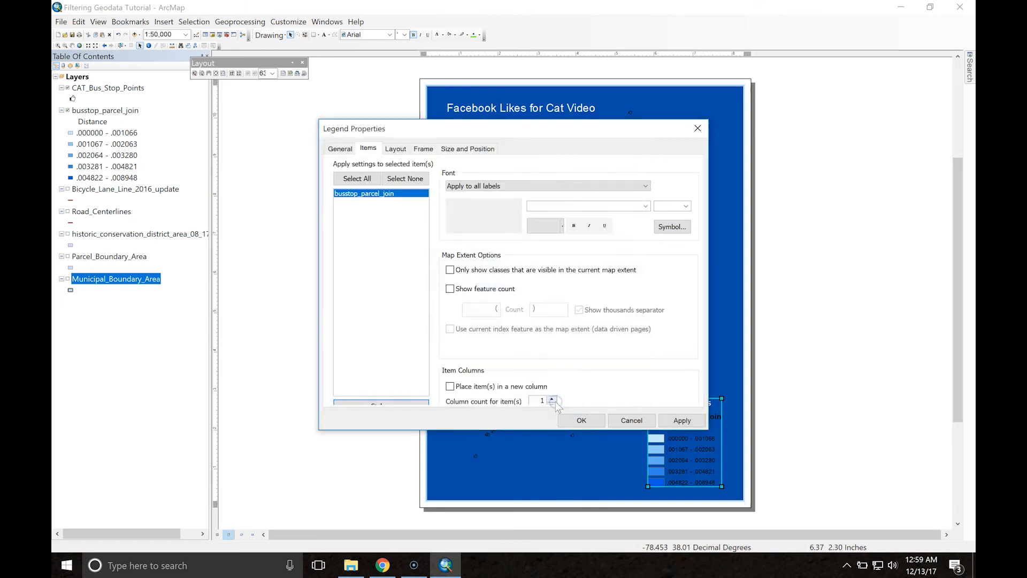
{"action": "left_click", "coordinate": [582, 420]}
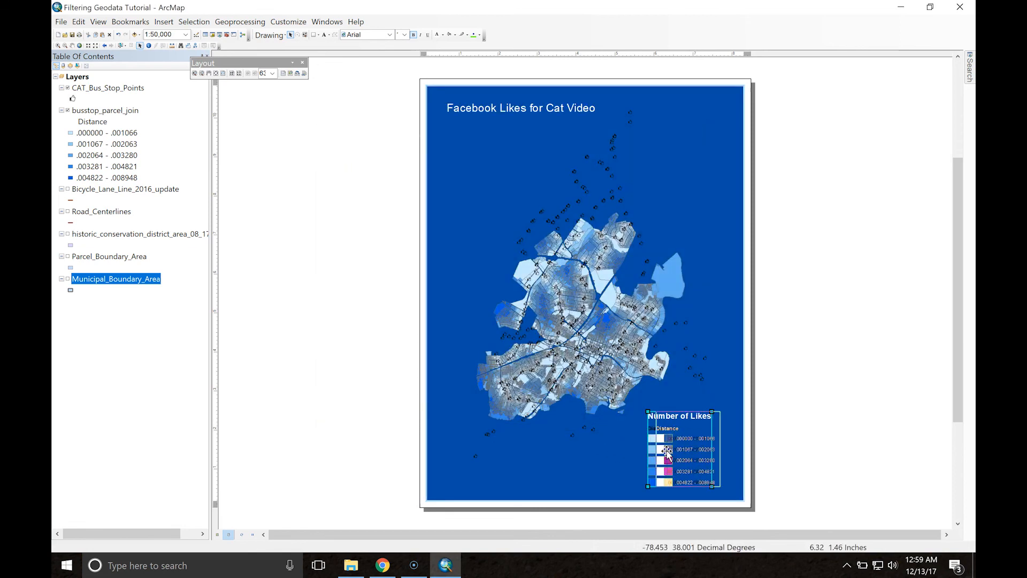
{"action": "left_click_drag", "start_coordinate": [671, 451], "coordinate": [671, 451]}
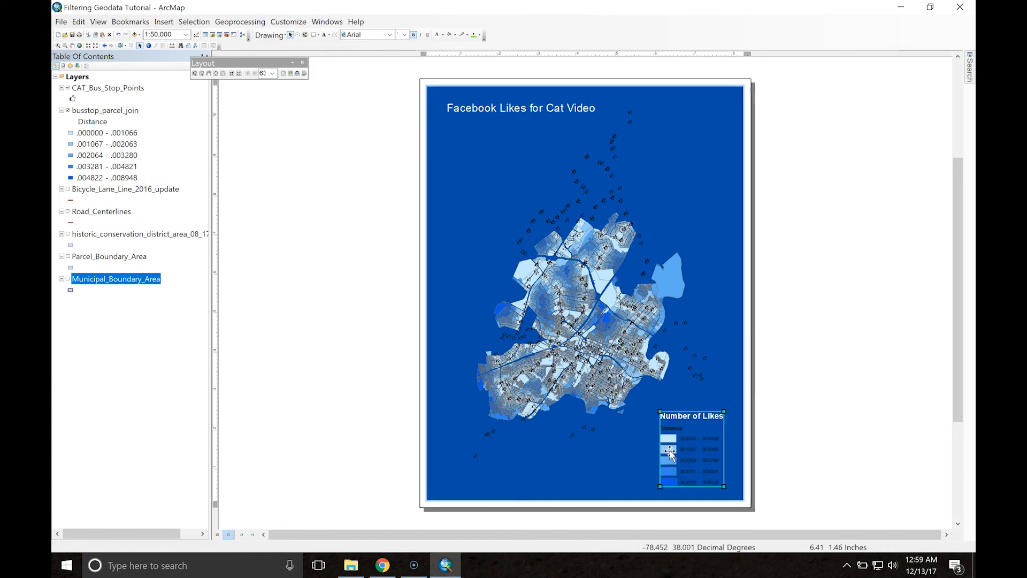
{"action": "left_click", "coordinate": [402, 234]}
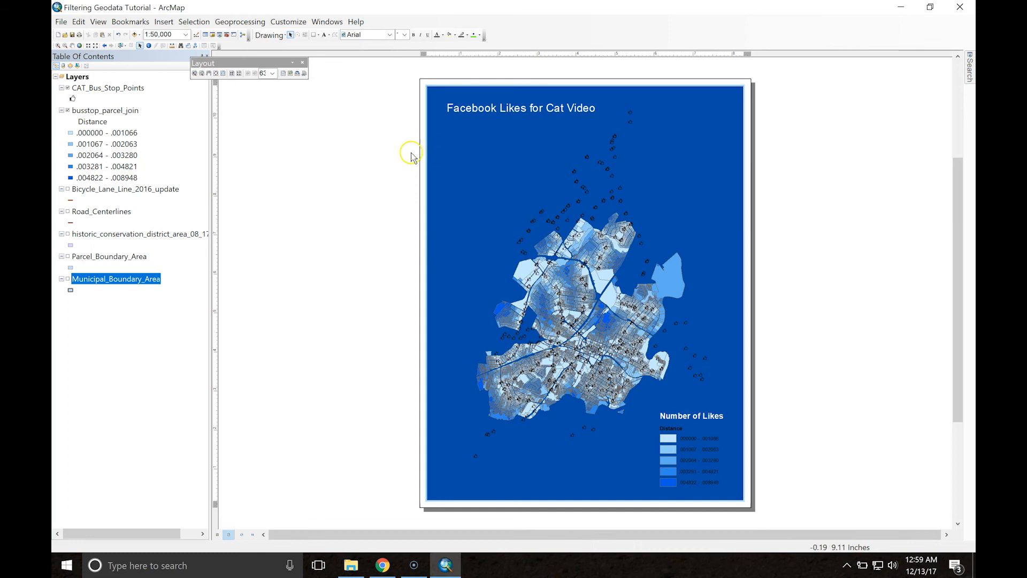
Step: Examine the file formats available for exporting the map and leave without exporting
{"action": "left_click", "coordinate": [61, 22]}
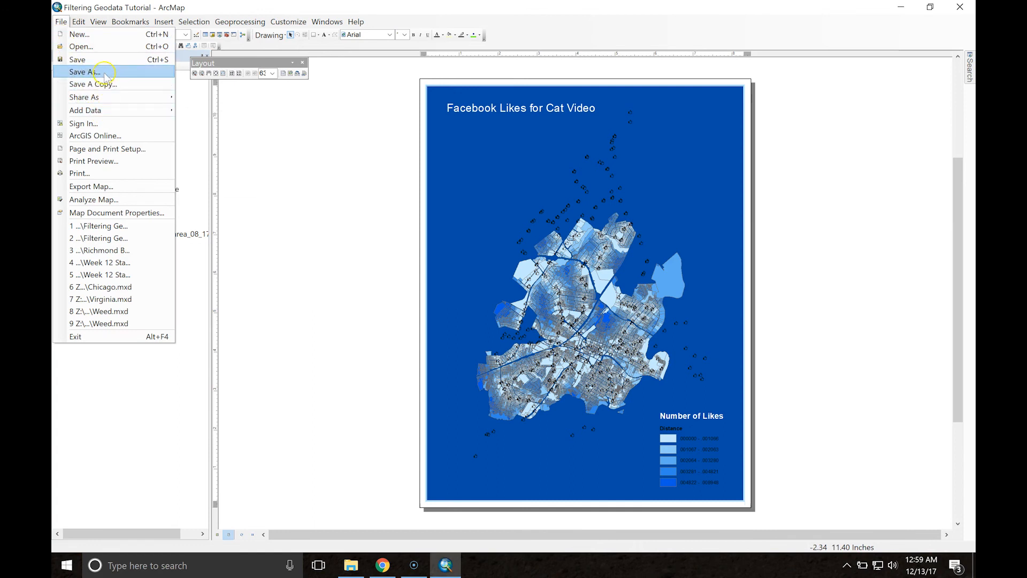
{"action": "left_click", "coordinate": [105, 185]}
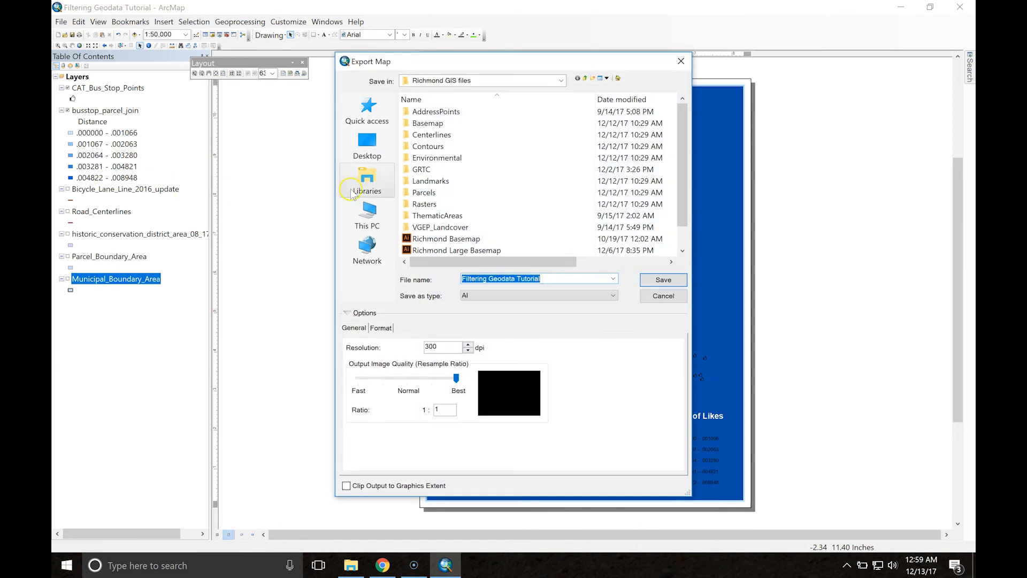
{"action": "left_click", "coordinate": [512, 298]}
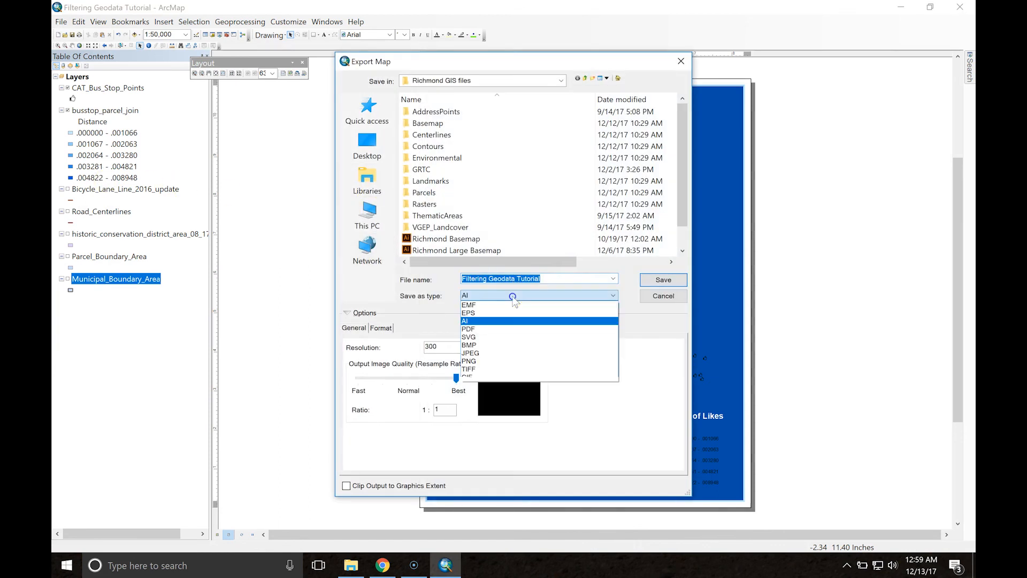
{"action": "left_click", "coordinate": [410, 283]}
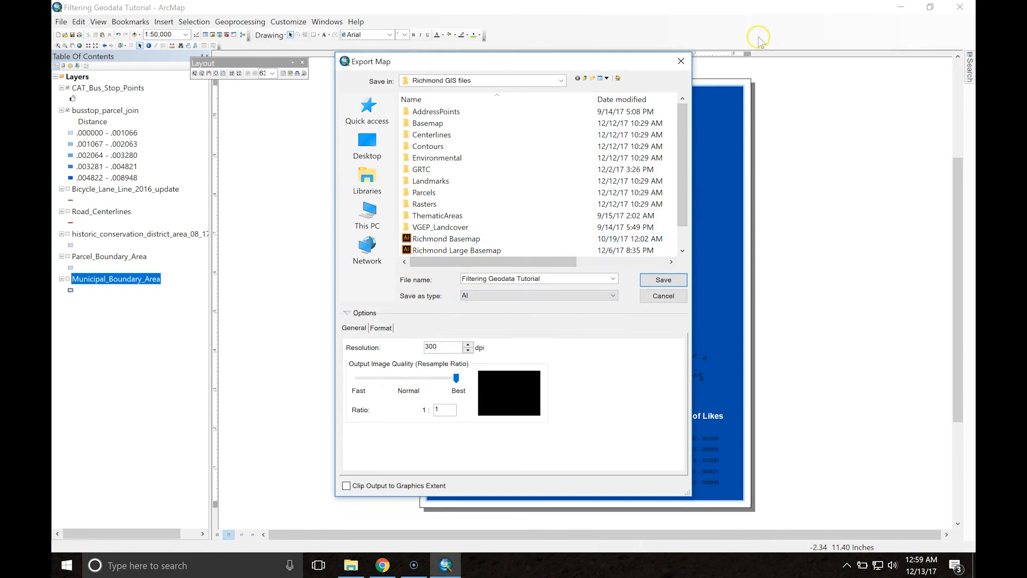
{"action": "left_click", "coordinate": [682, 60]}
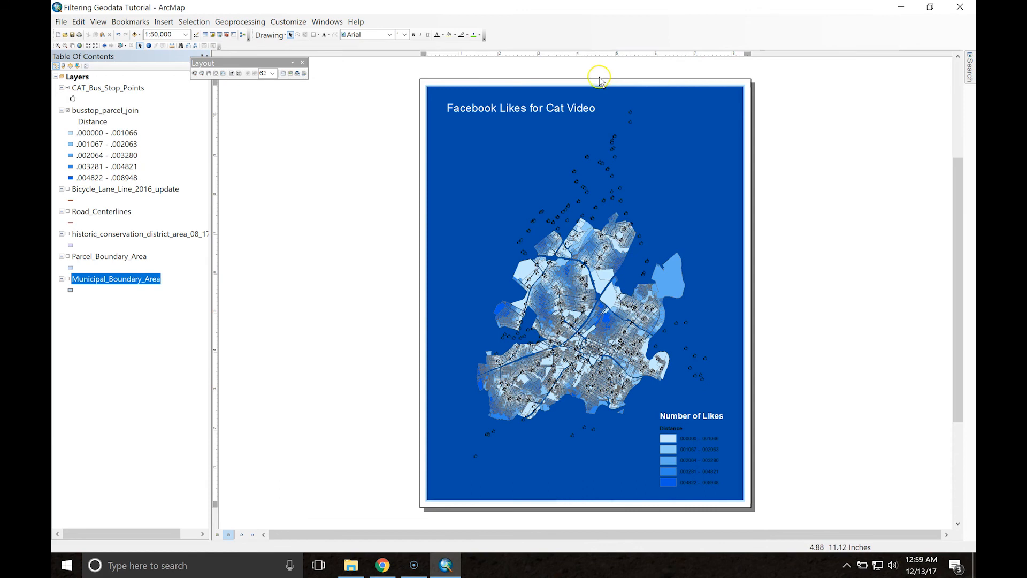